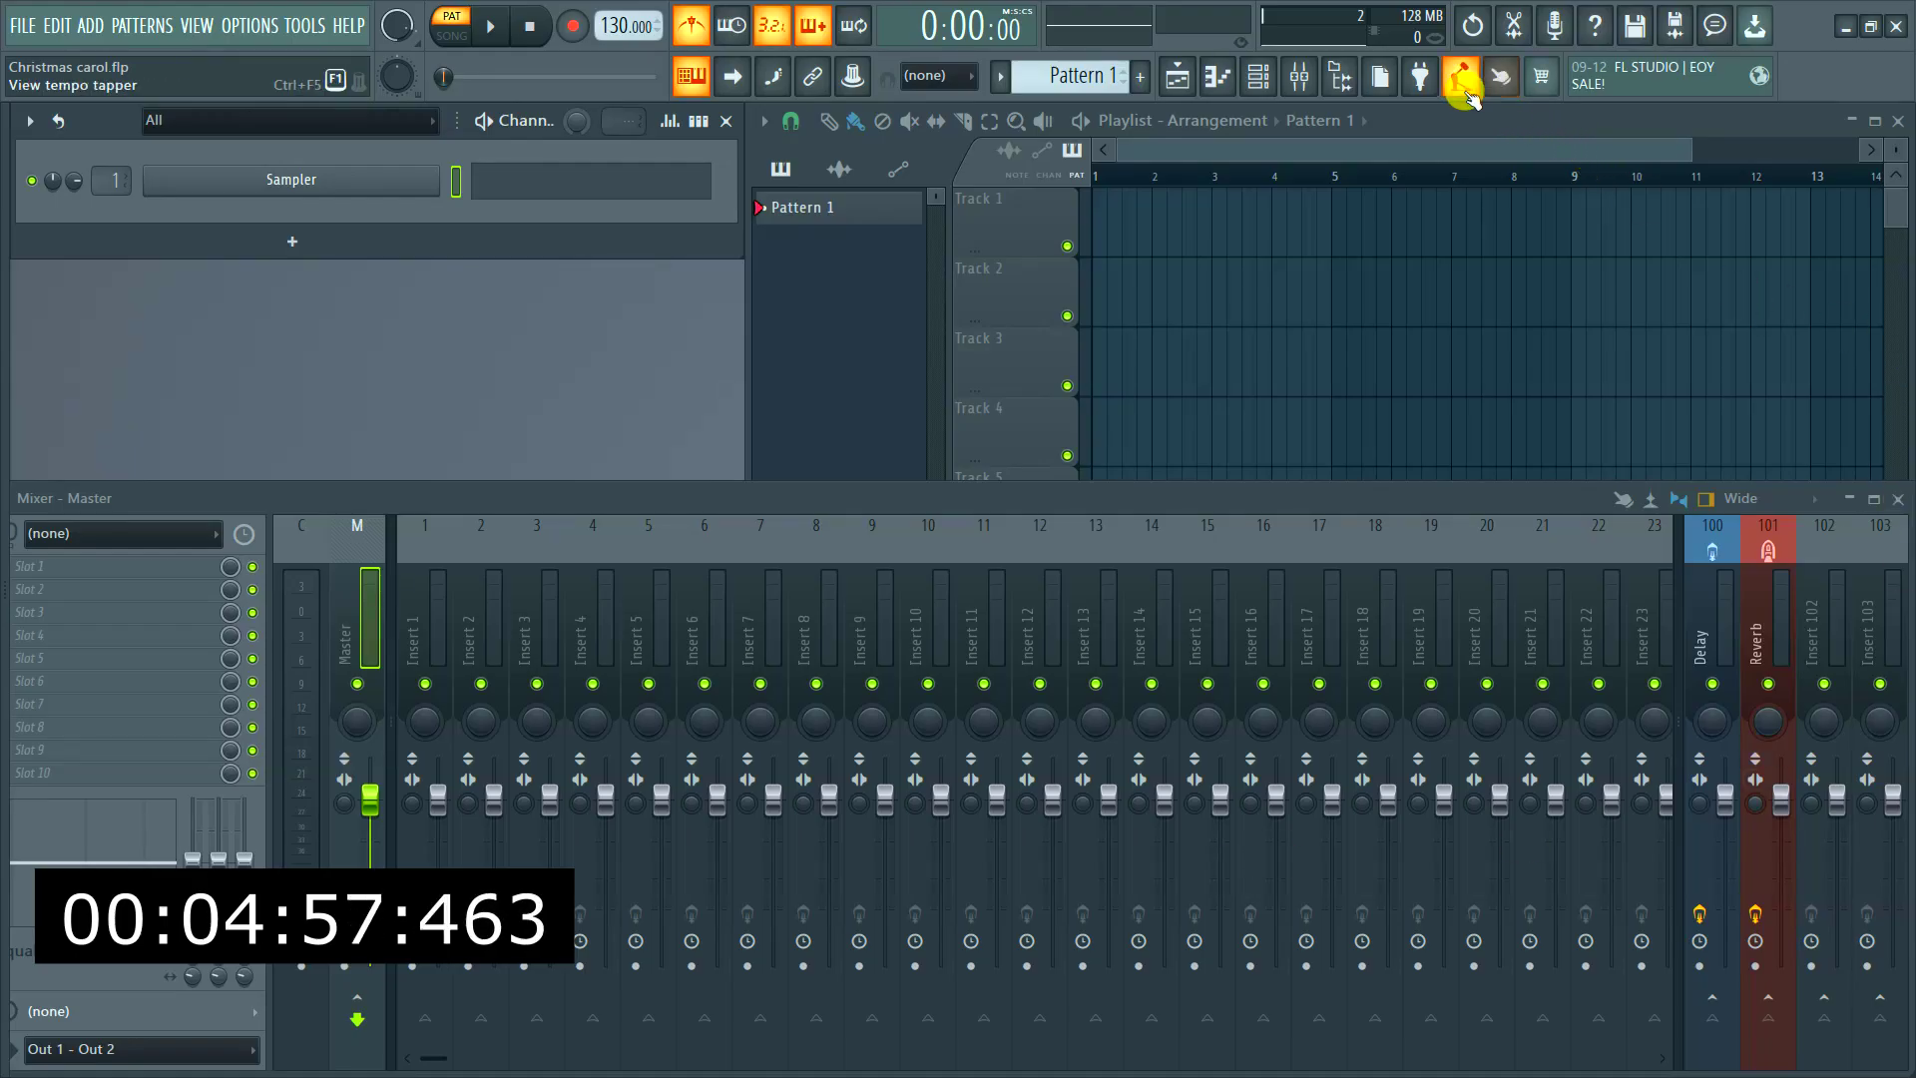
Set the project tempo to 104 BPM by tapping the beat in the tempo tapper, and close the tapper
left_click(1461, 80)
left_click(967, 454)
left_click(968, 455)
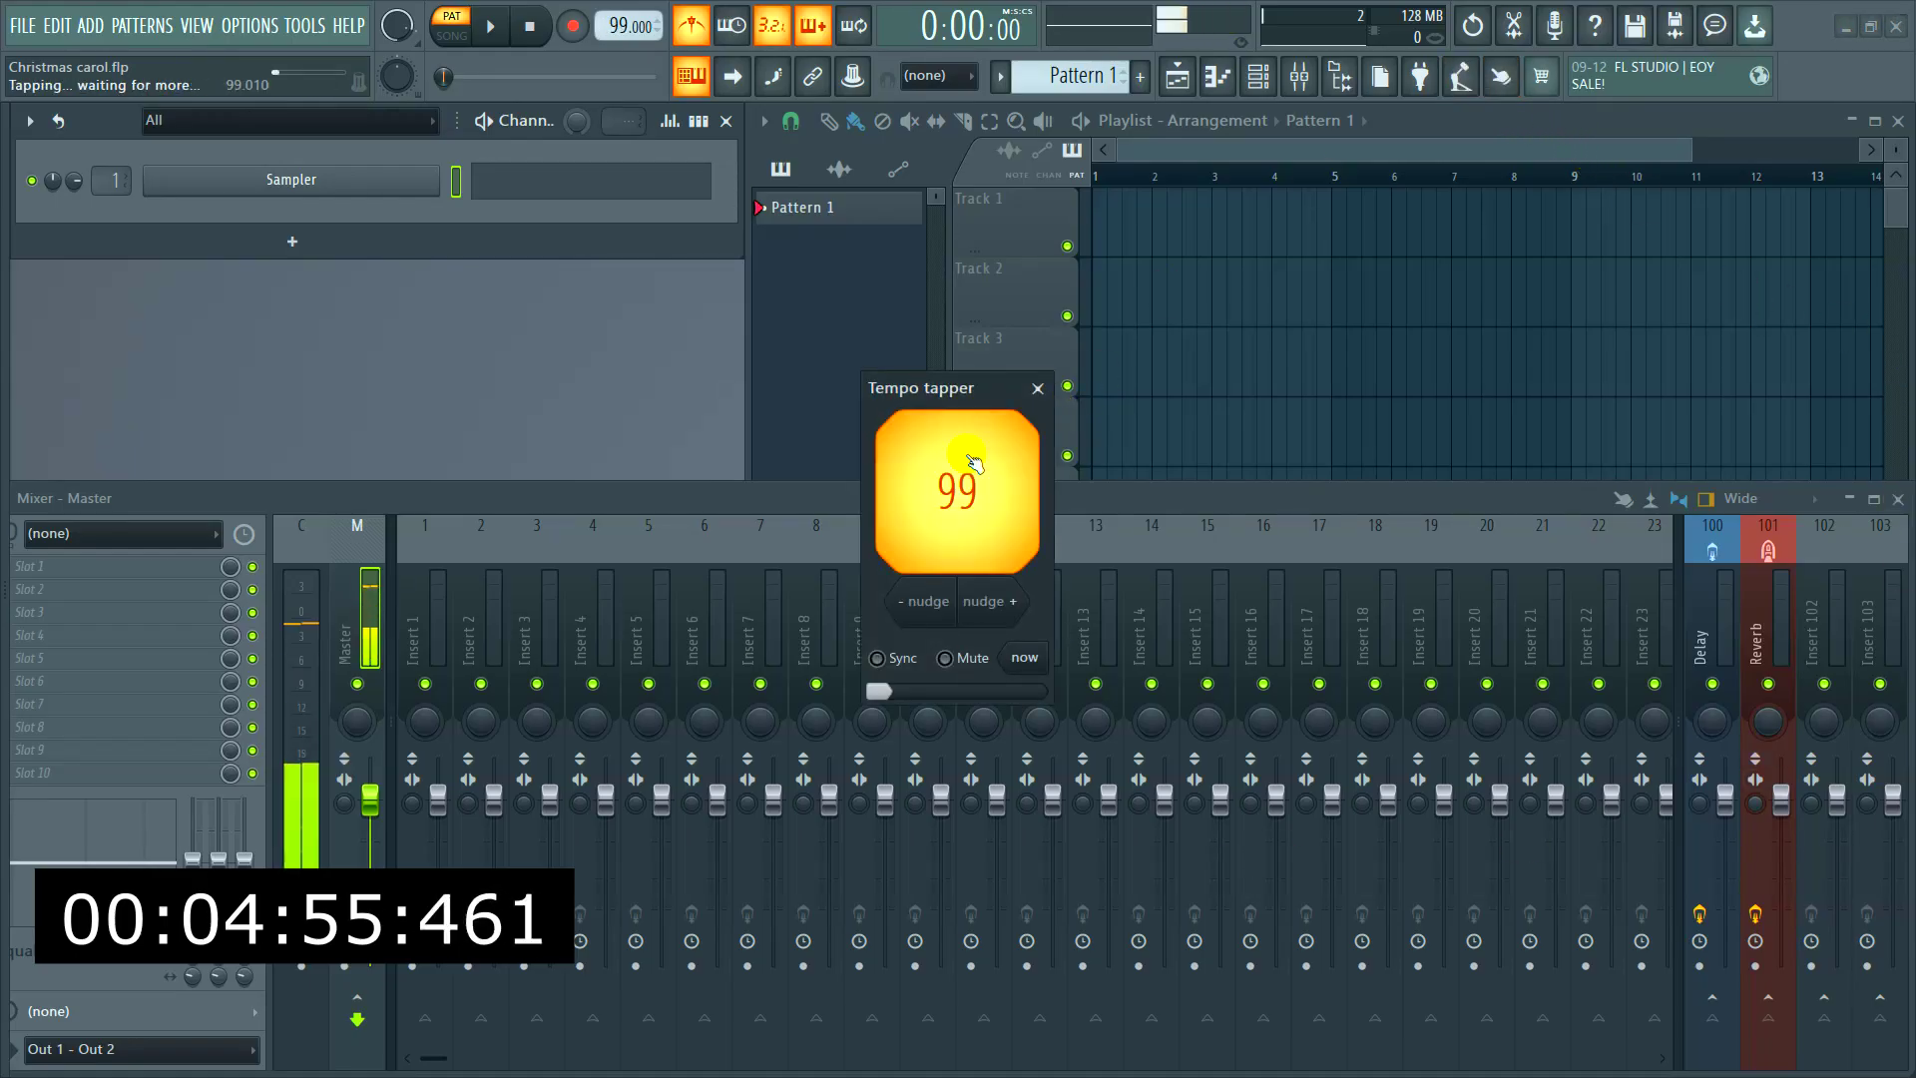
left_click(971, 459)
left_click(971, 460)
left_click(971, 460)
left_click(971, 461)
left_click(971, 460)
left_click(971, 460)
left_click(971, 460)
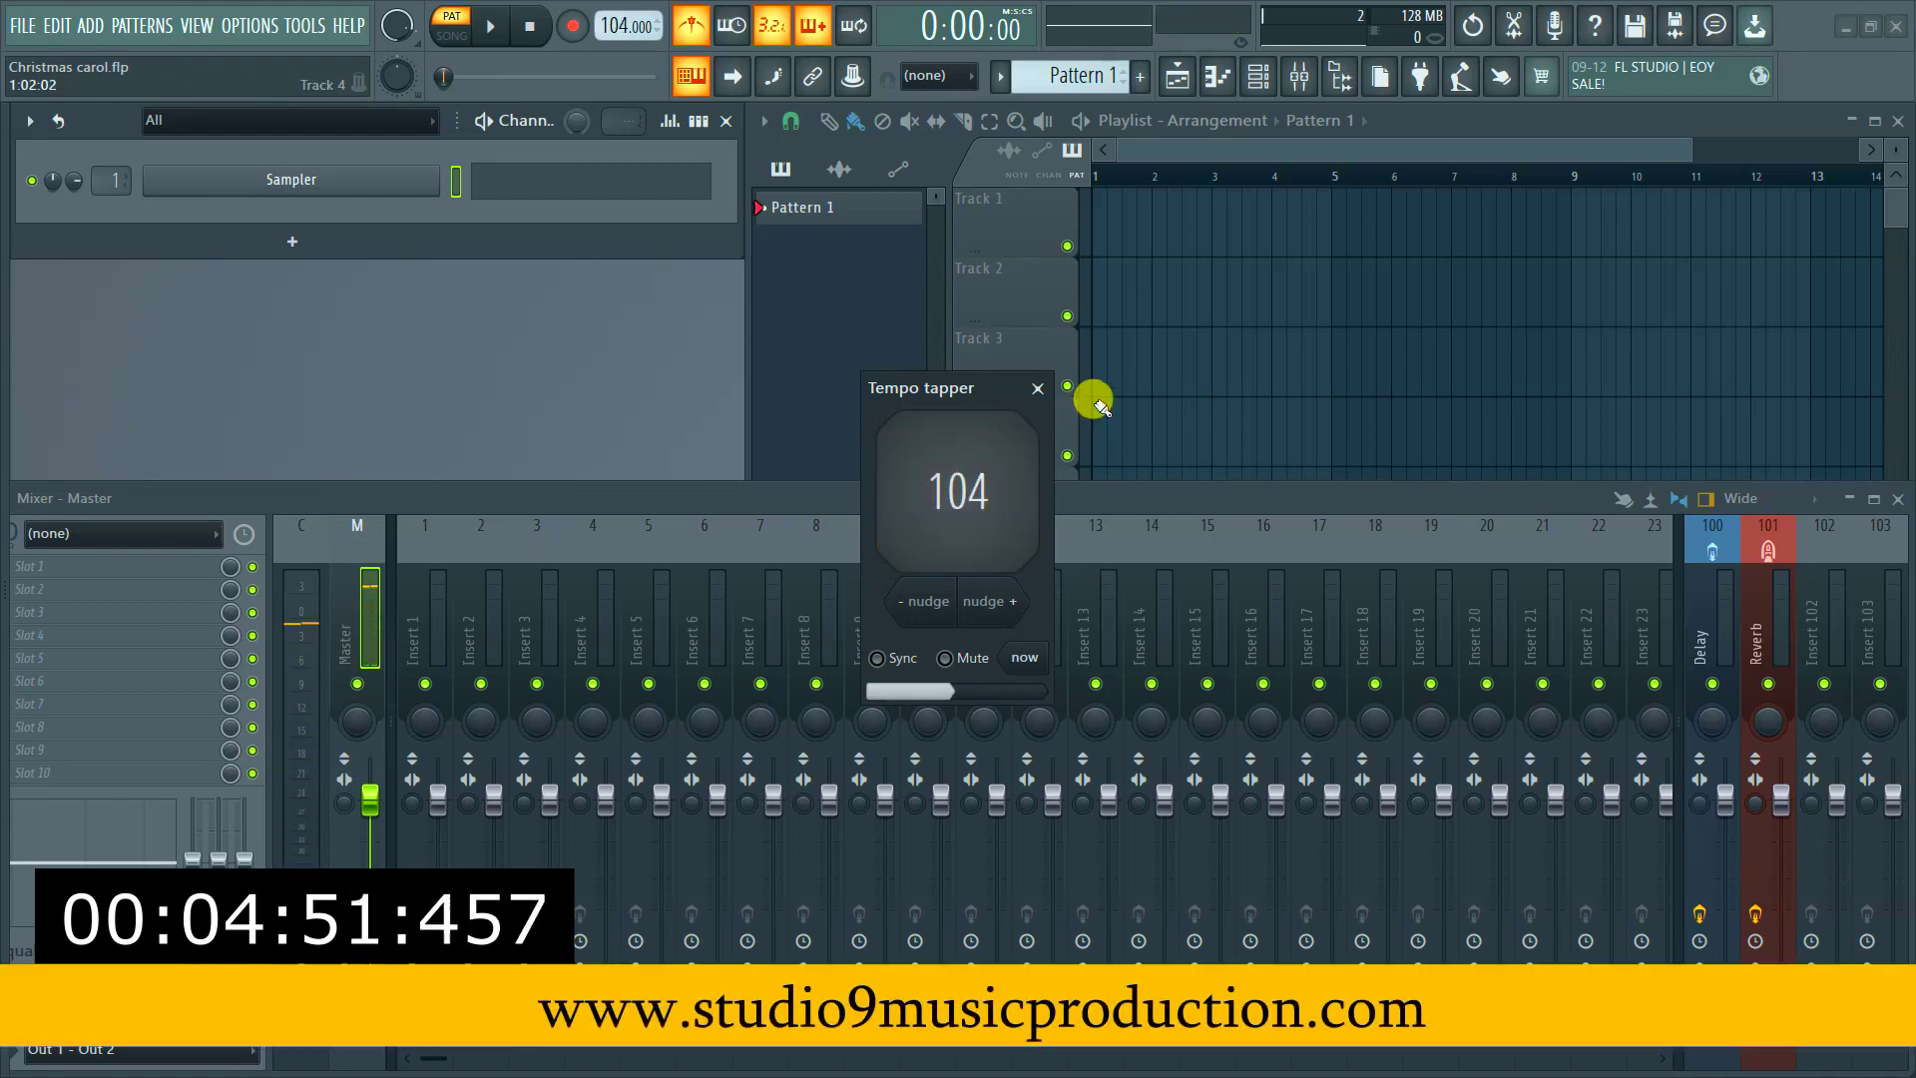
left_click(1038, 388)
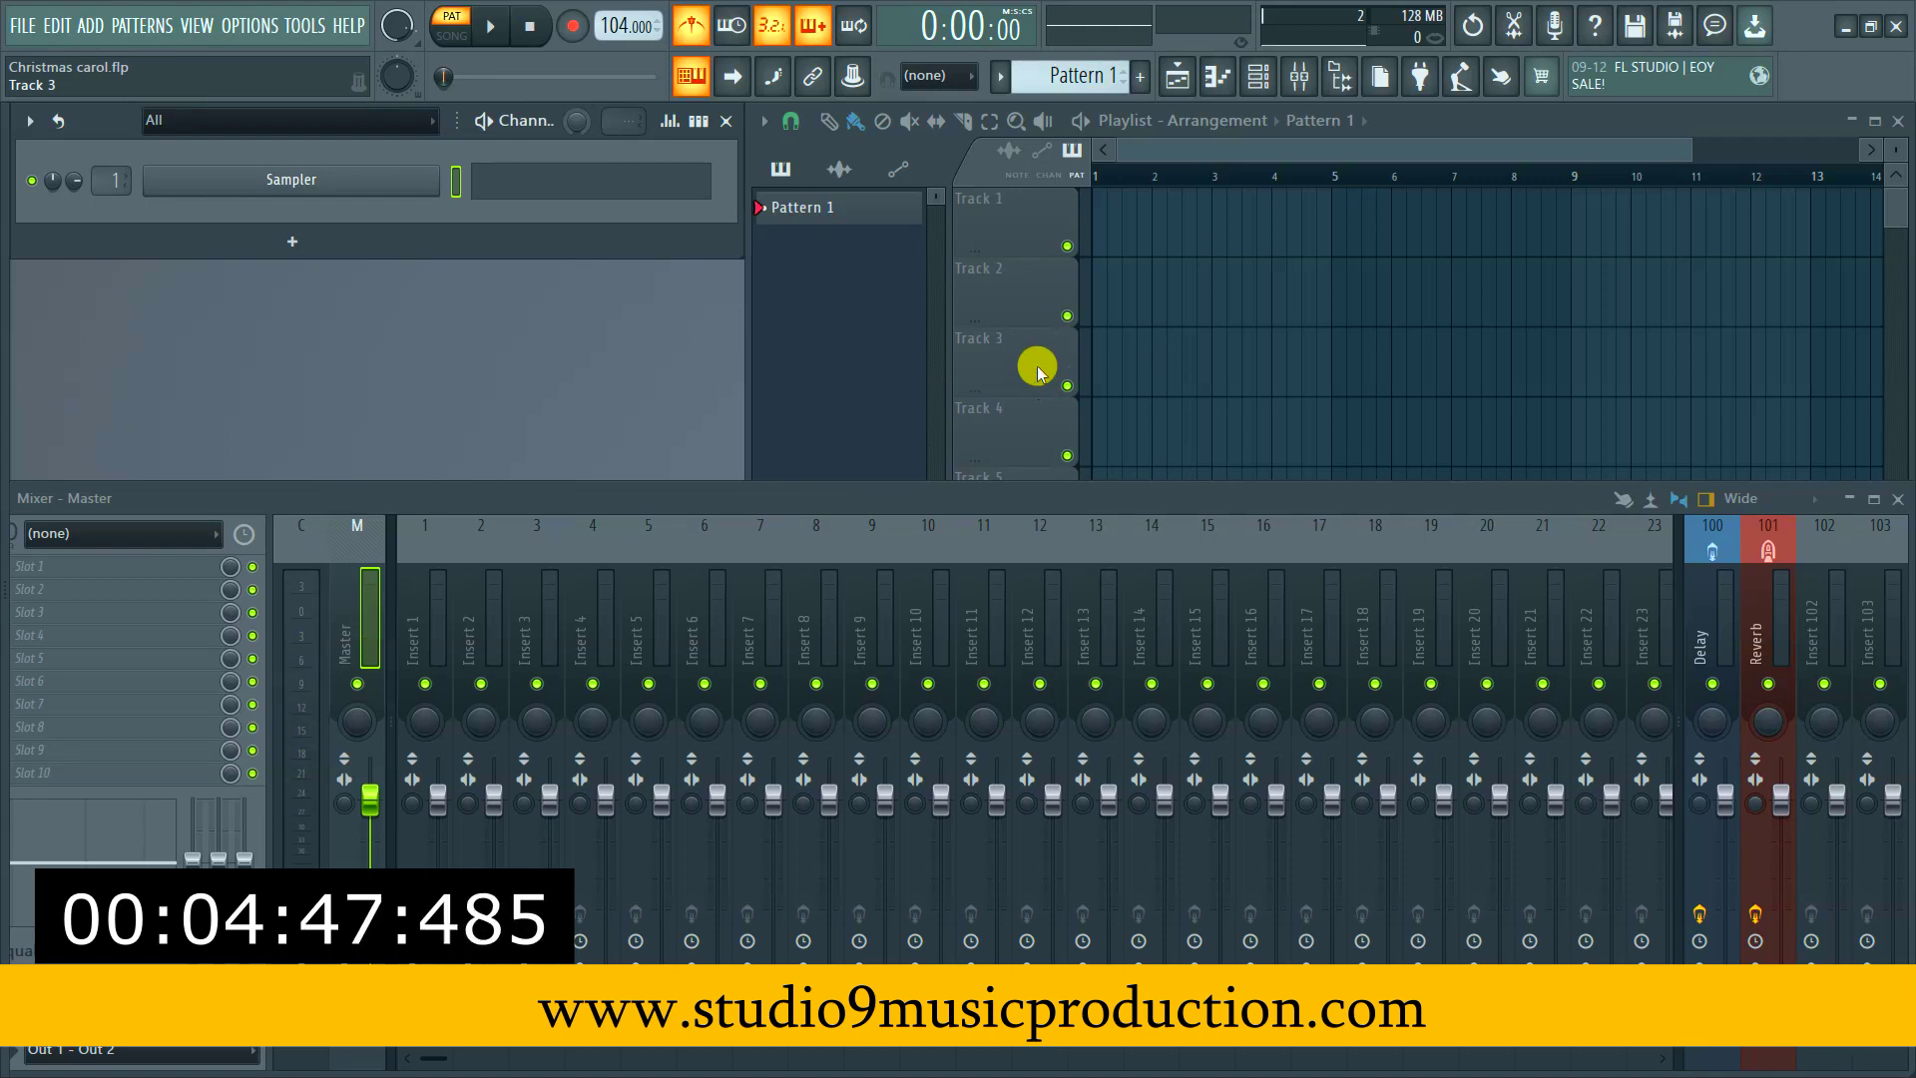
Insert an FPC drum channel and load its HQ Rock Kit multi out preset
right_click(325, 186)
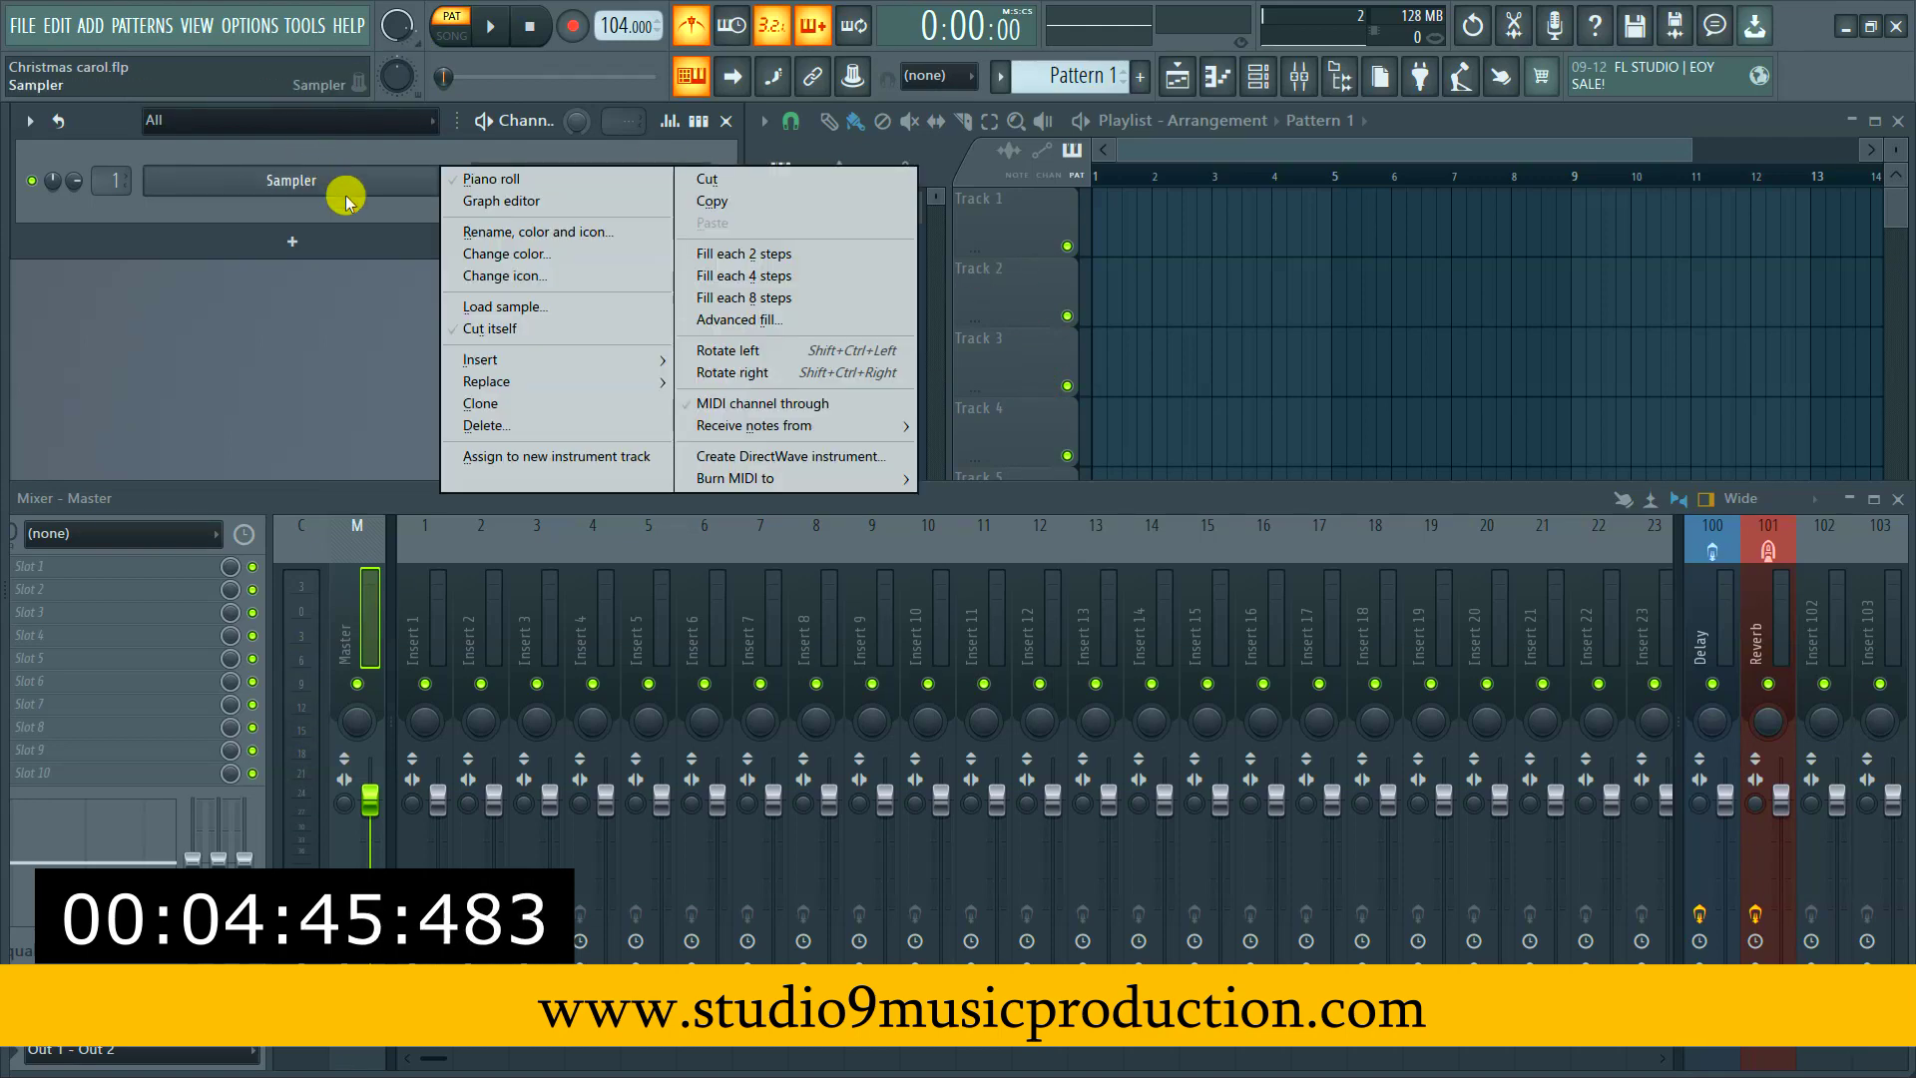
mouse_move(612, 361)
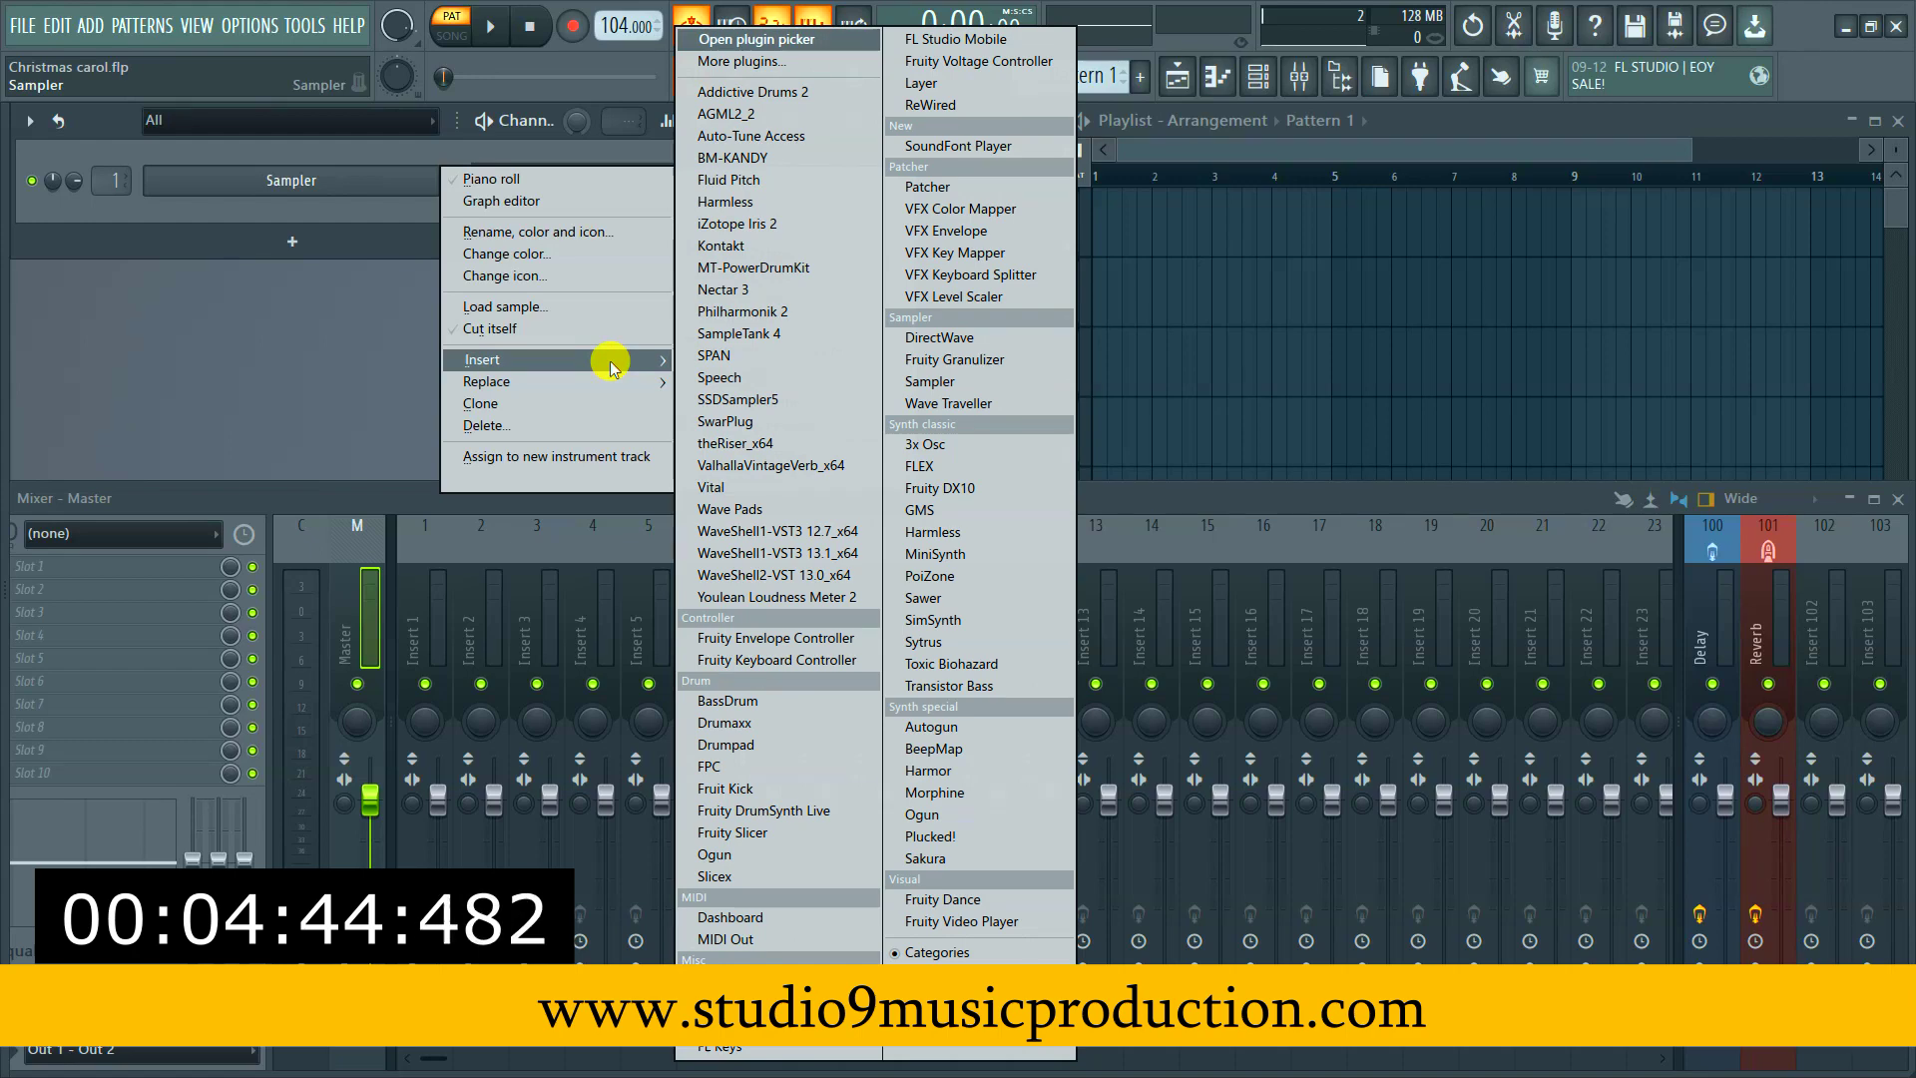
left_click(748, 766)
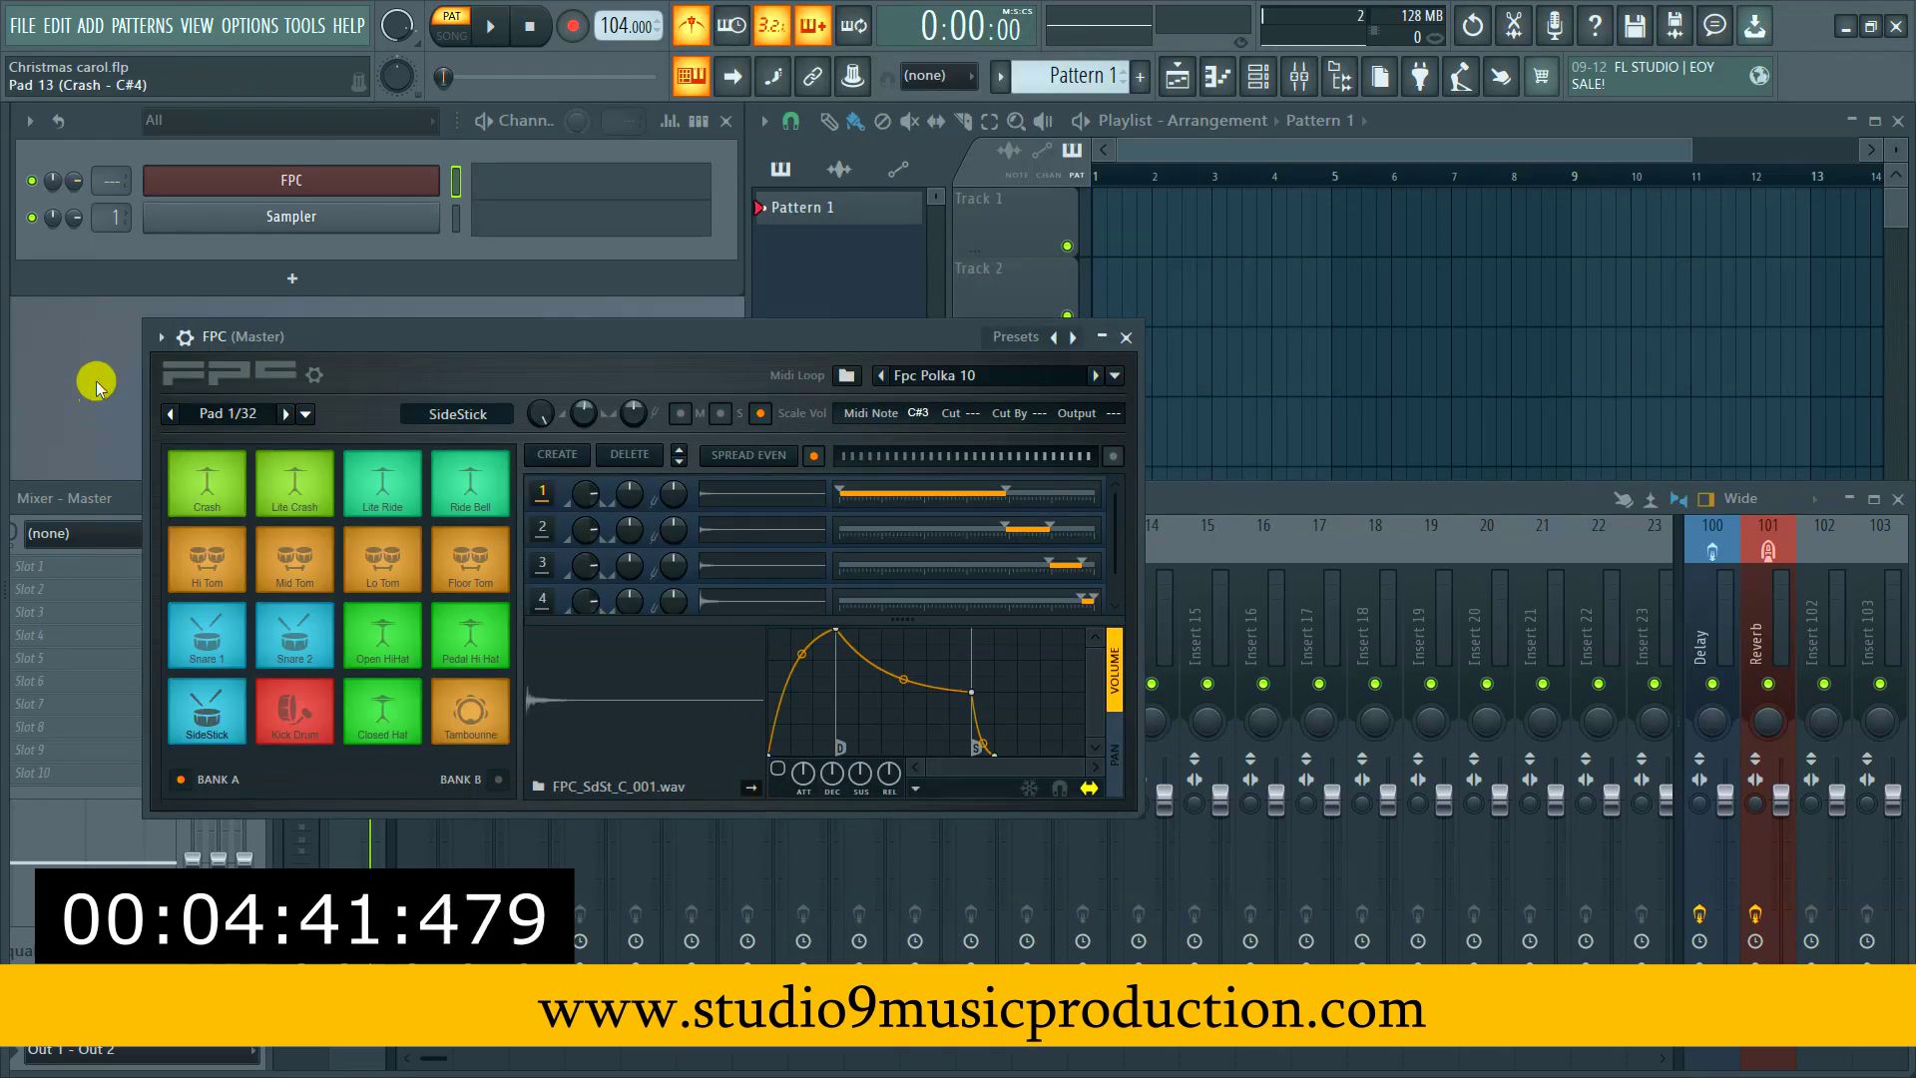
left_click(160, 337)
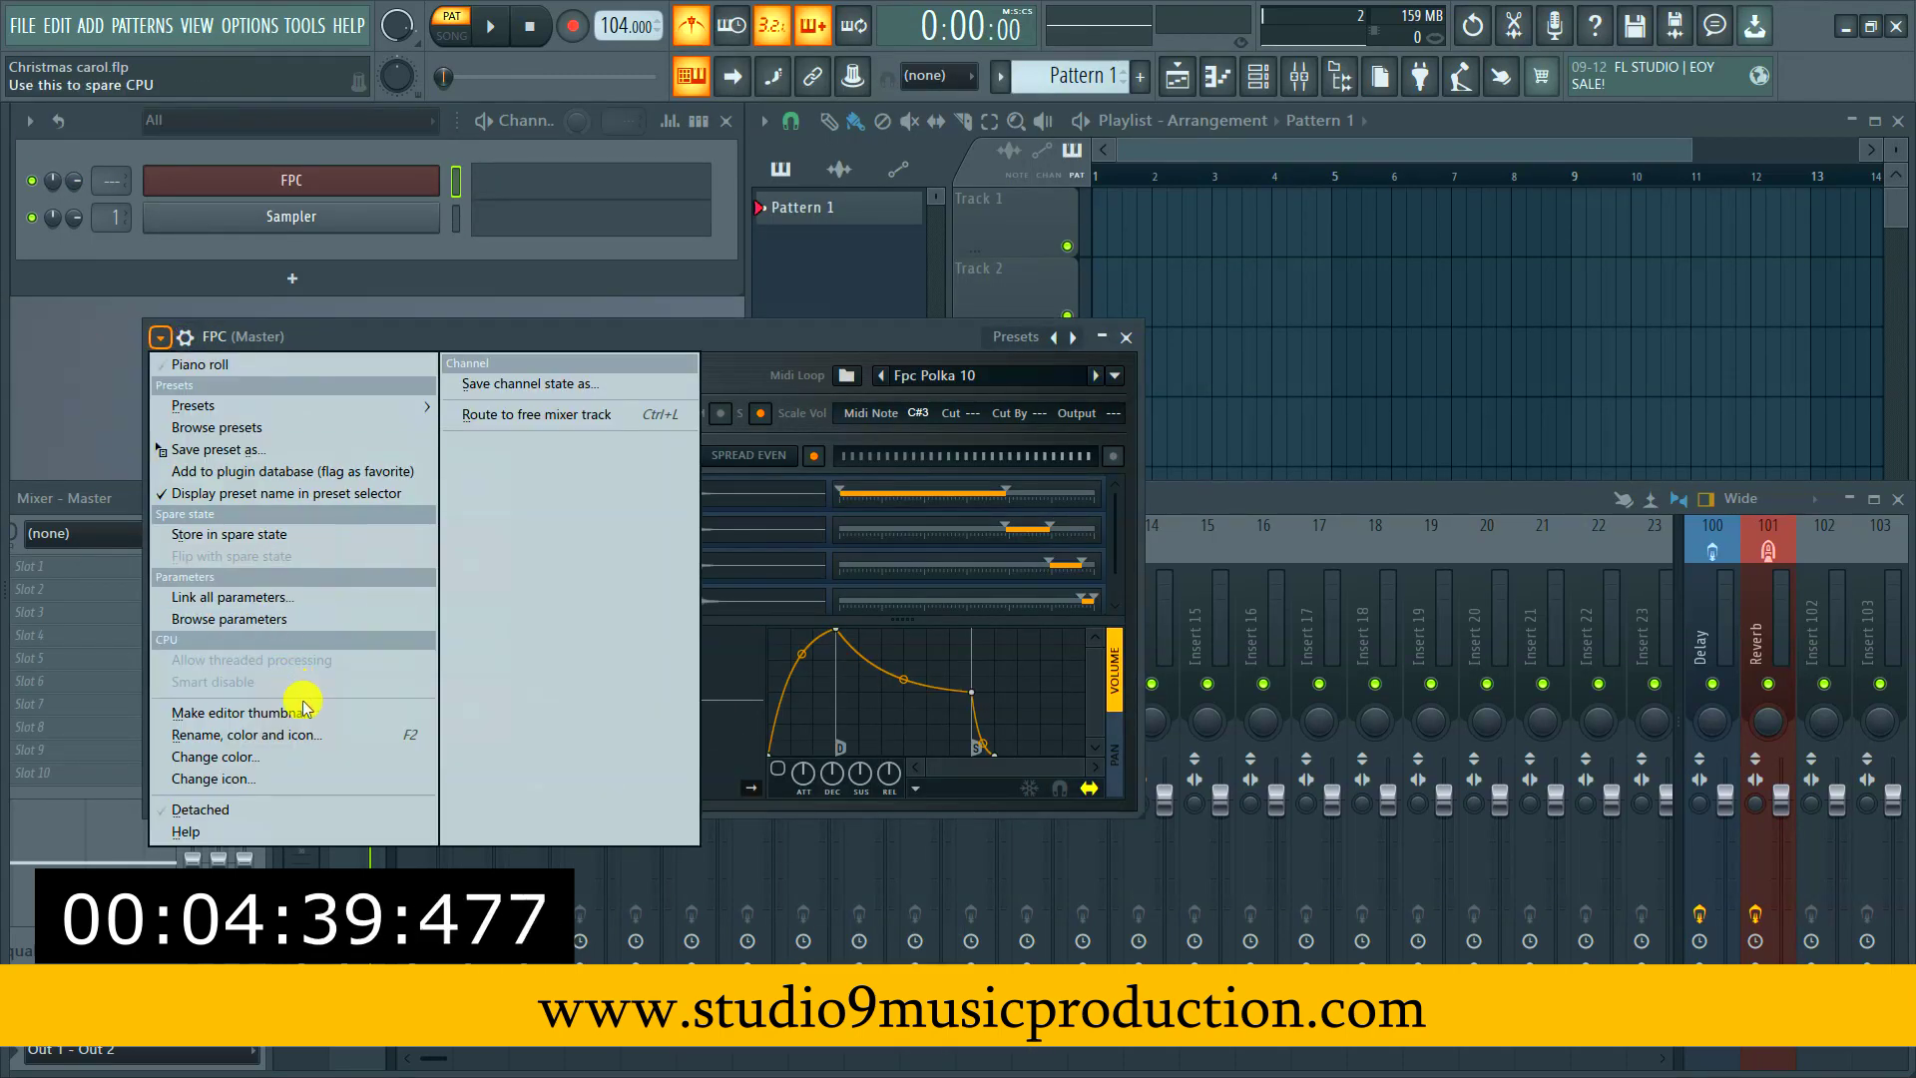
mouse_move(195, 404)
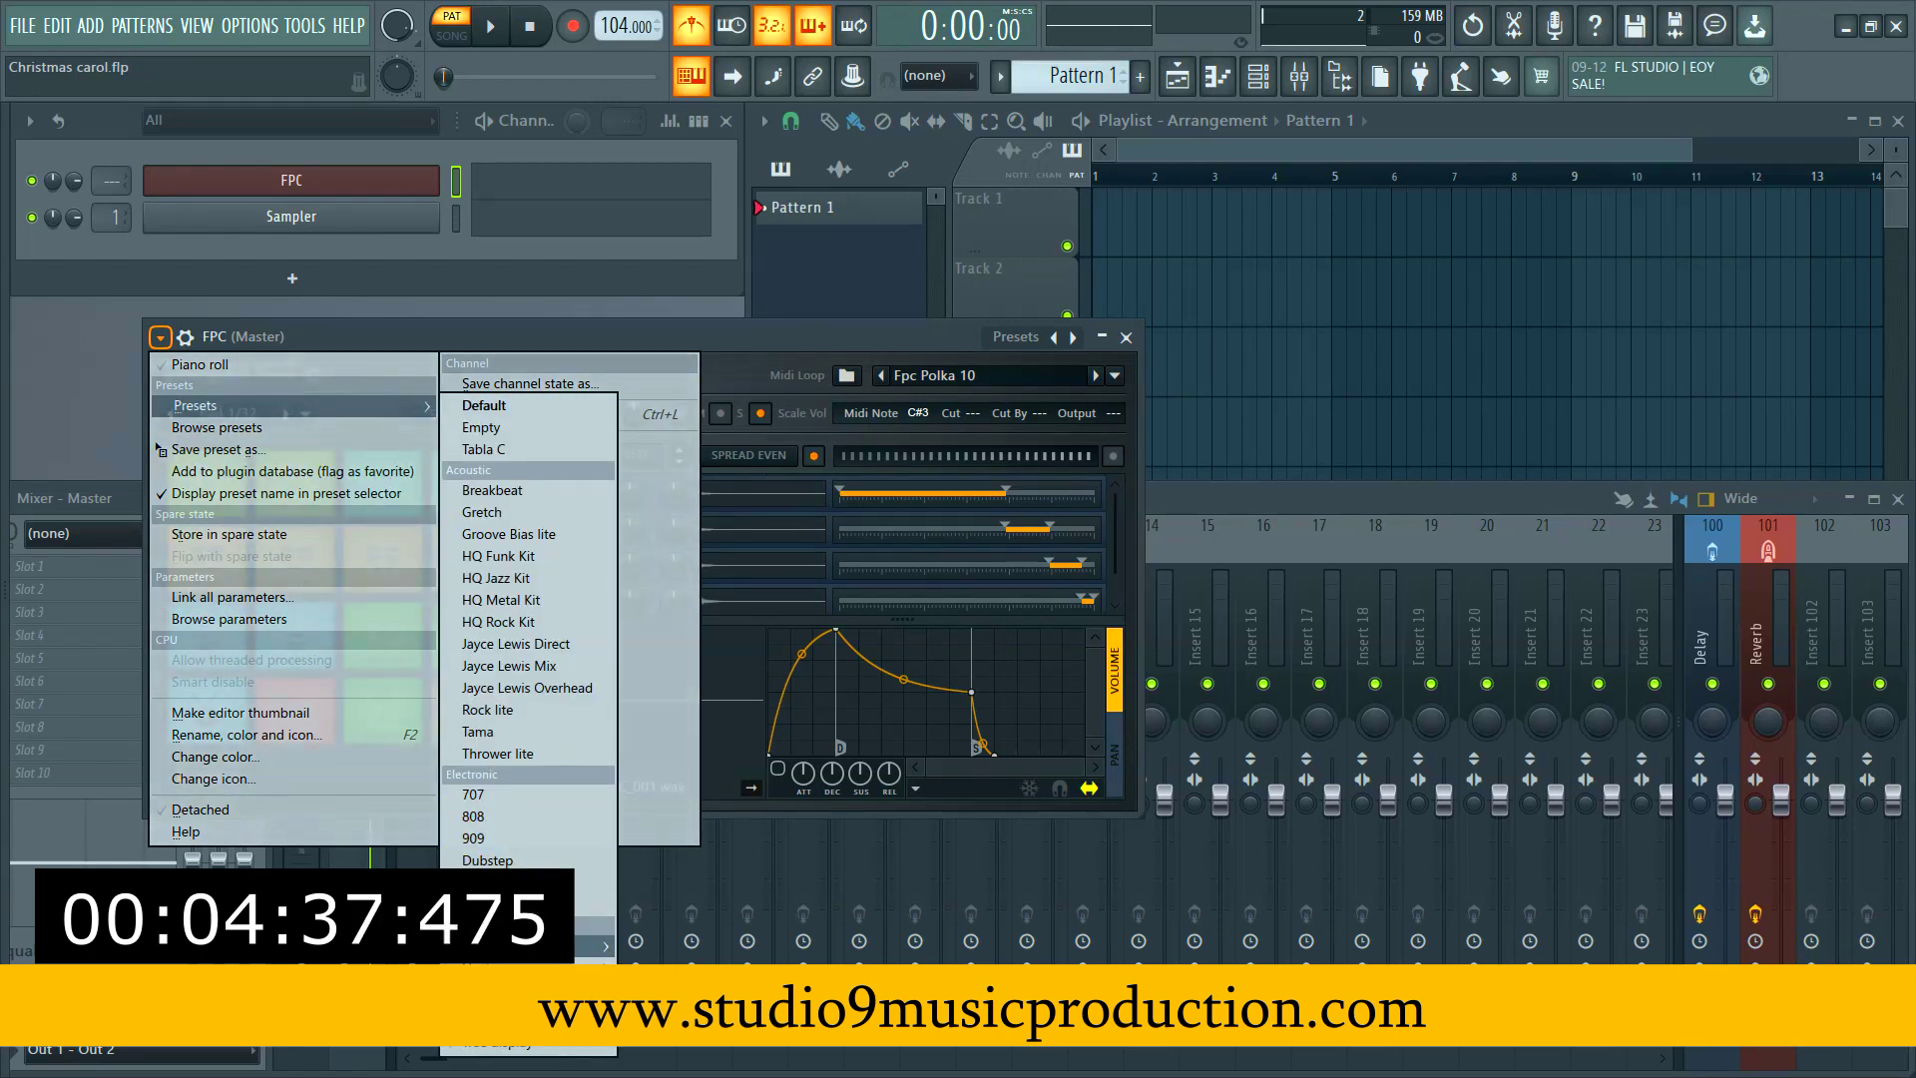
mouse_move(529, 946)
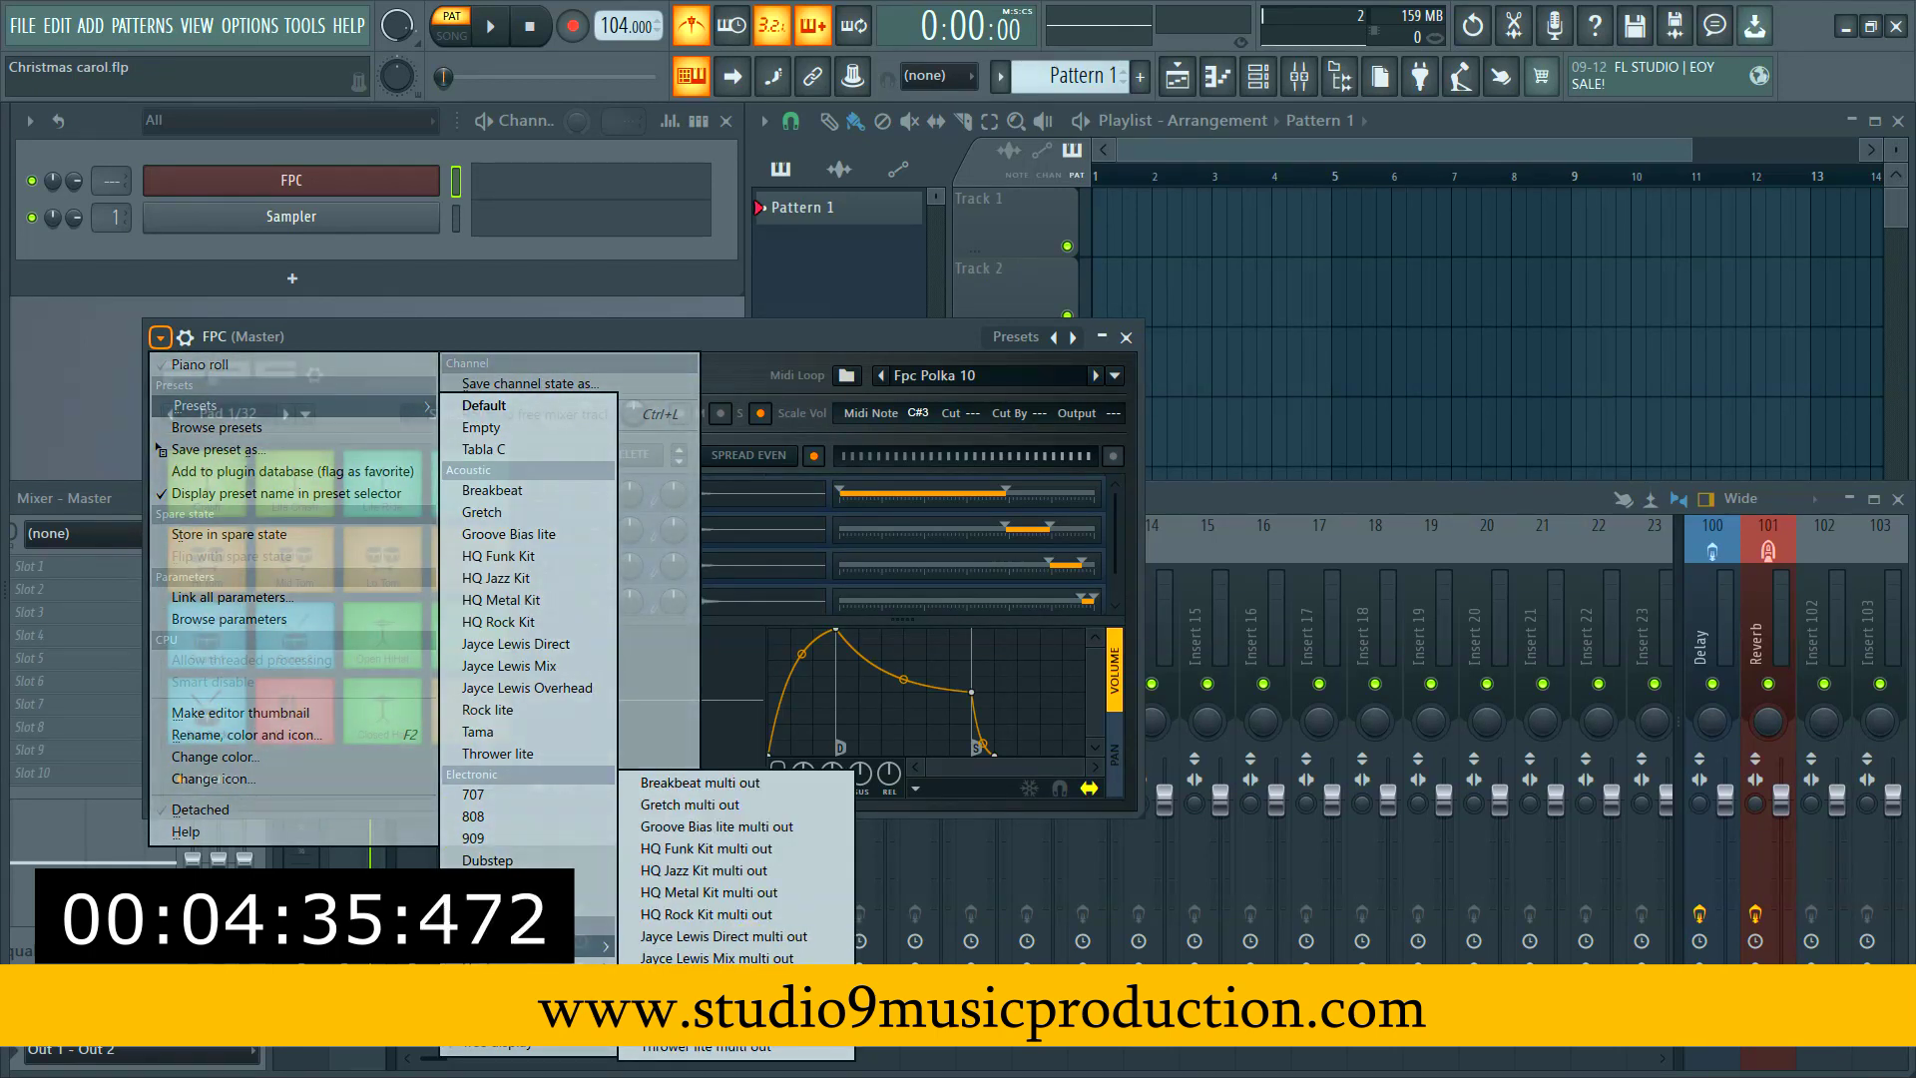
left_click(746, 914)
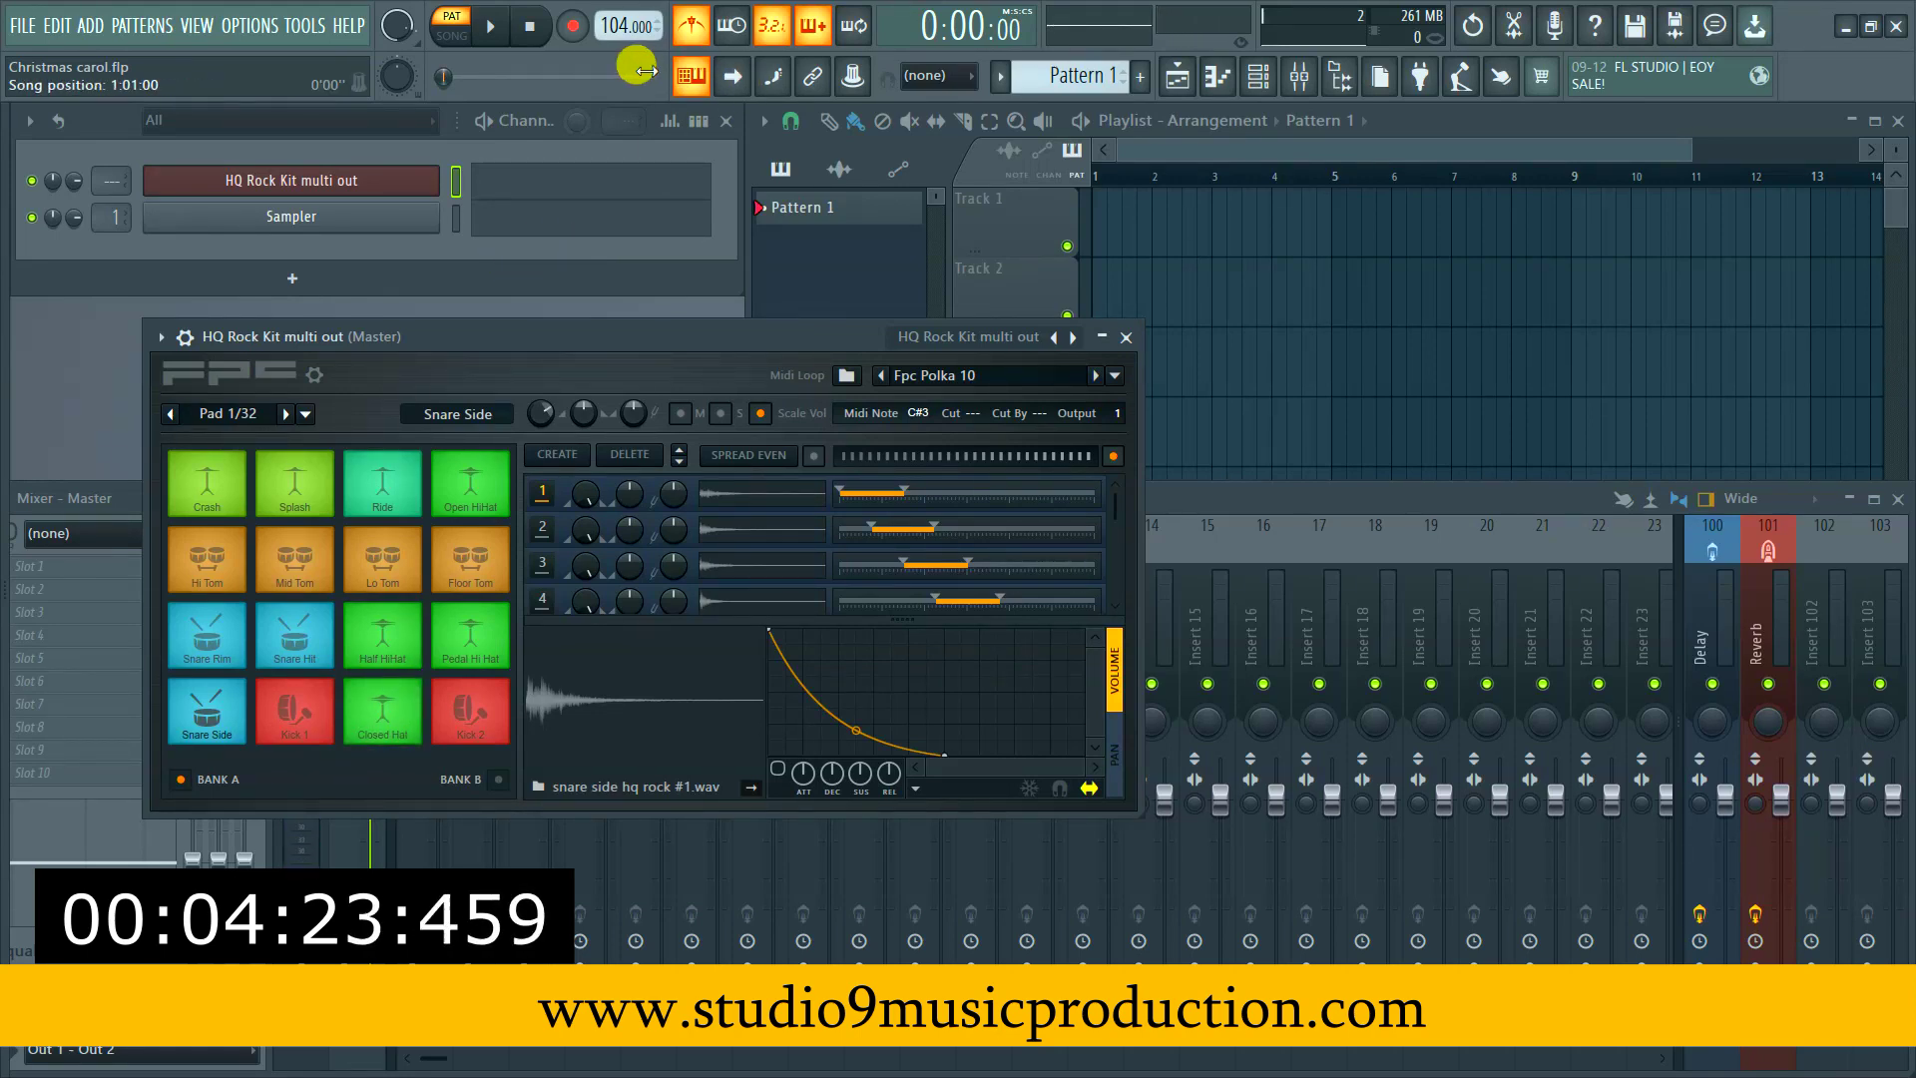
Record a first take of drum notes into Pattern 1, capturing notes and automation
left_click(574, 27)
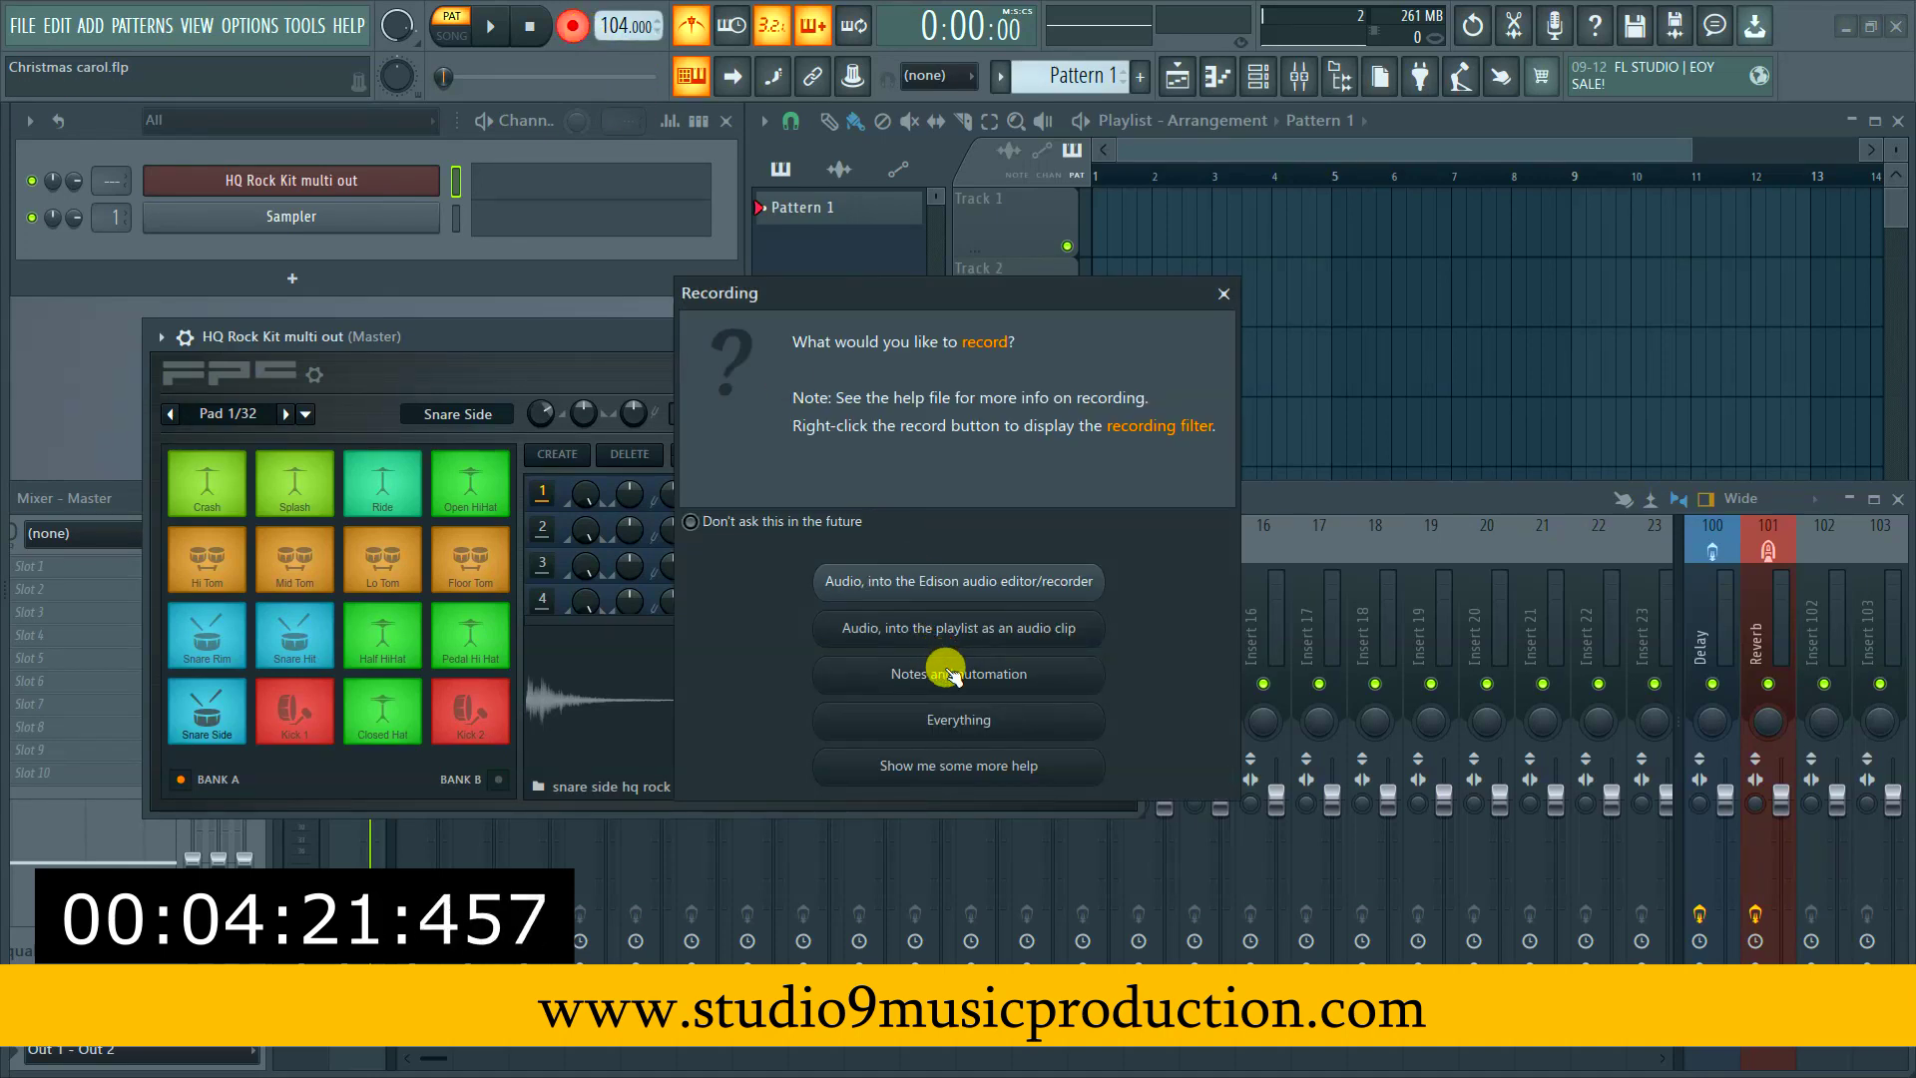
left_click(953, 677)
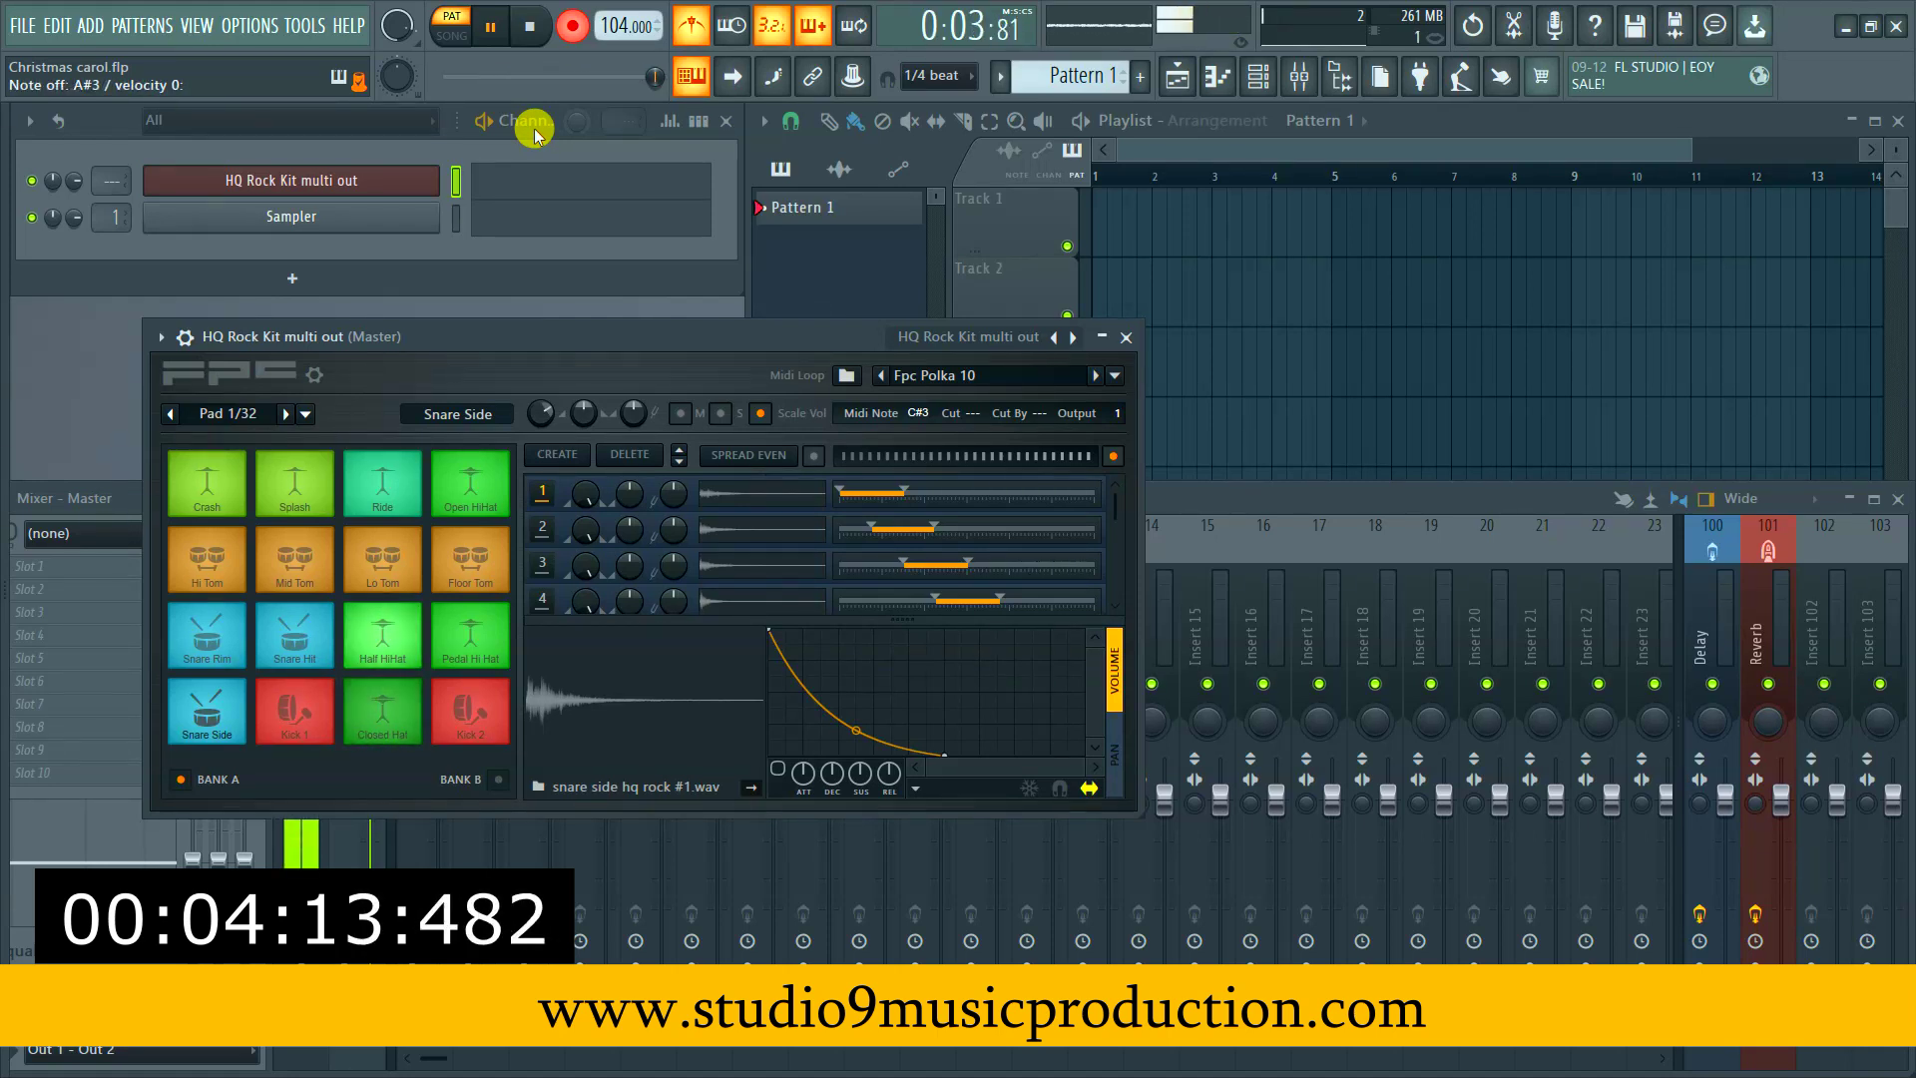
key("space")
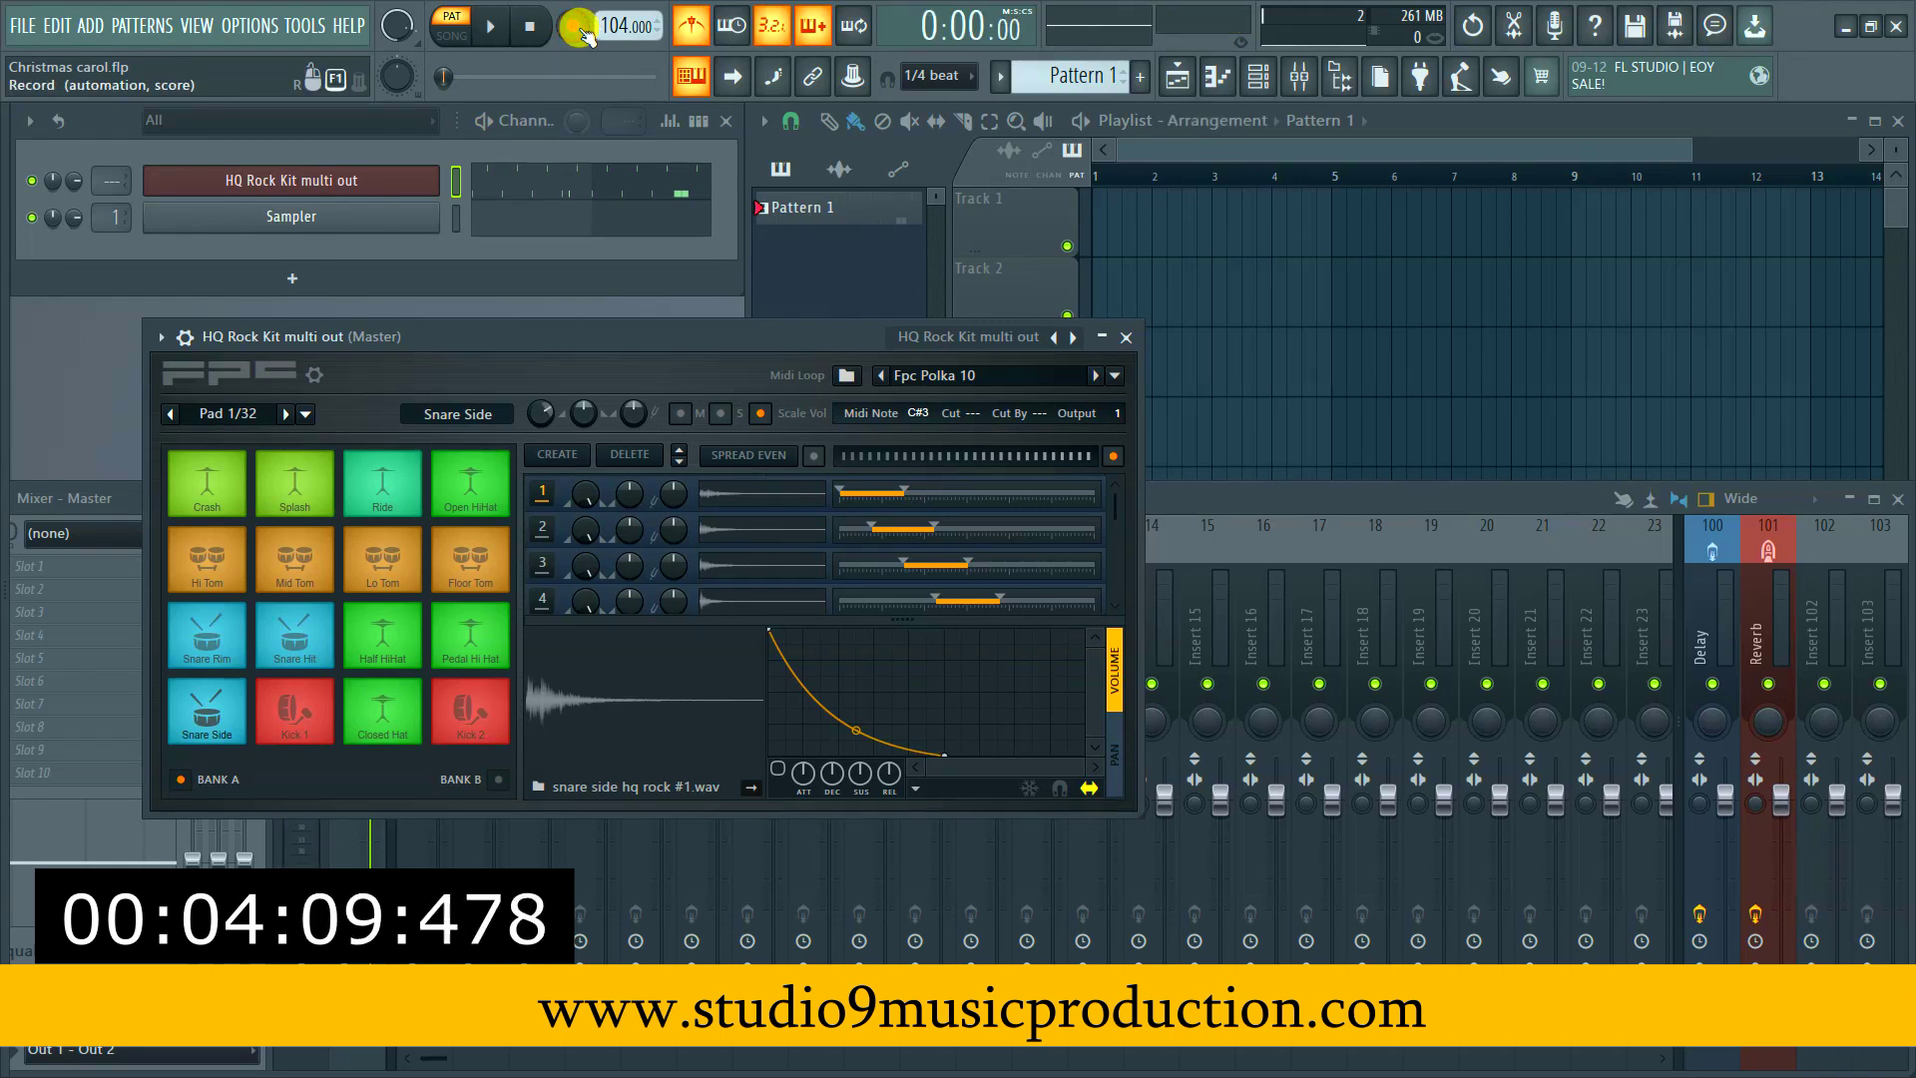
Overdub a second take of drum notes onto Pattern 1 and play the pattern back with recording disarmed
left_click(577, 27)
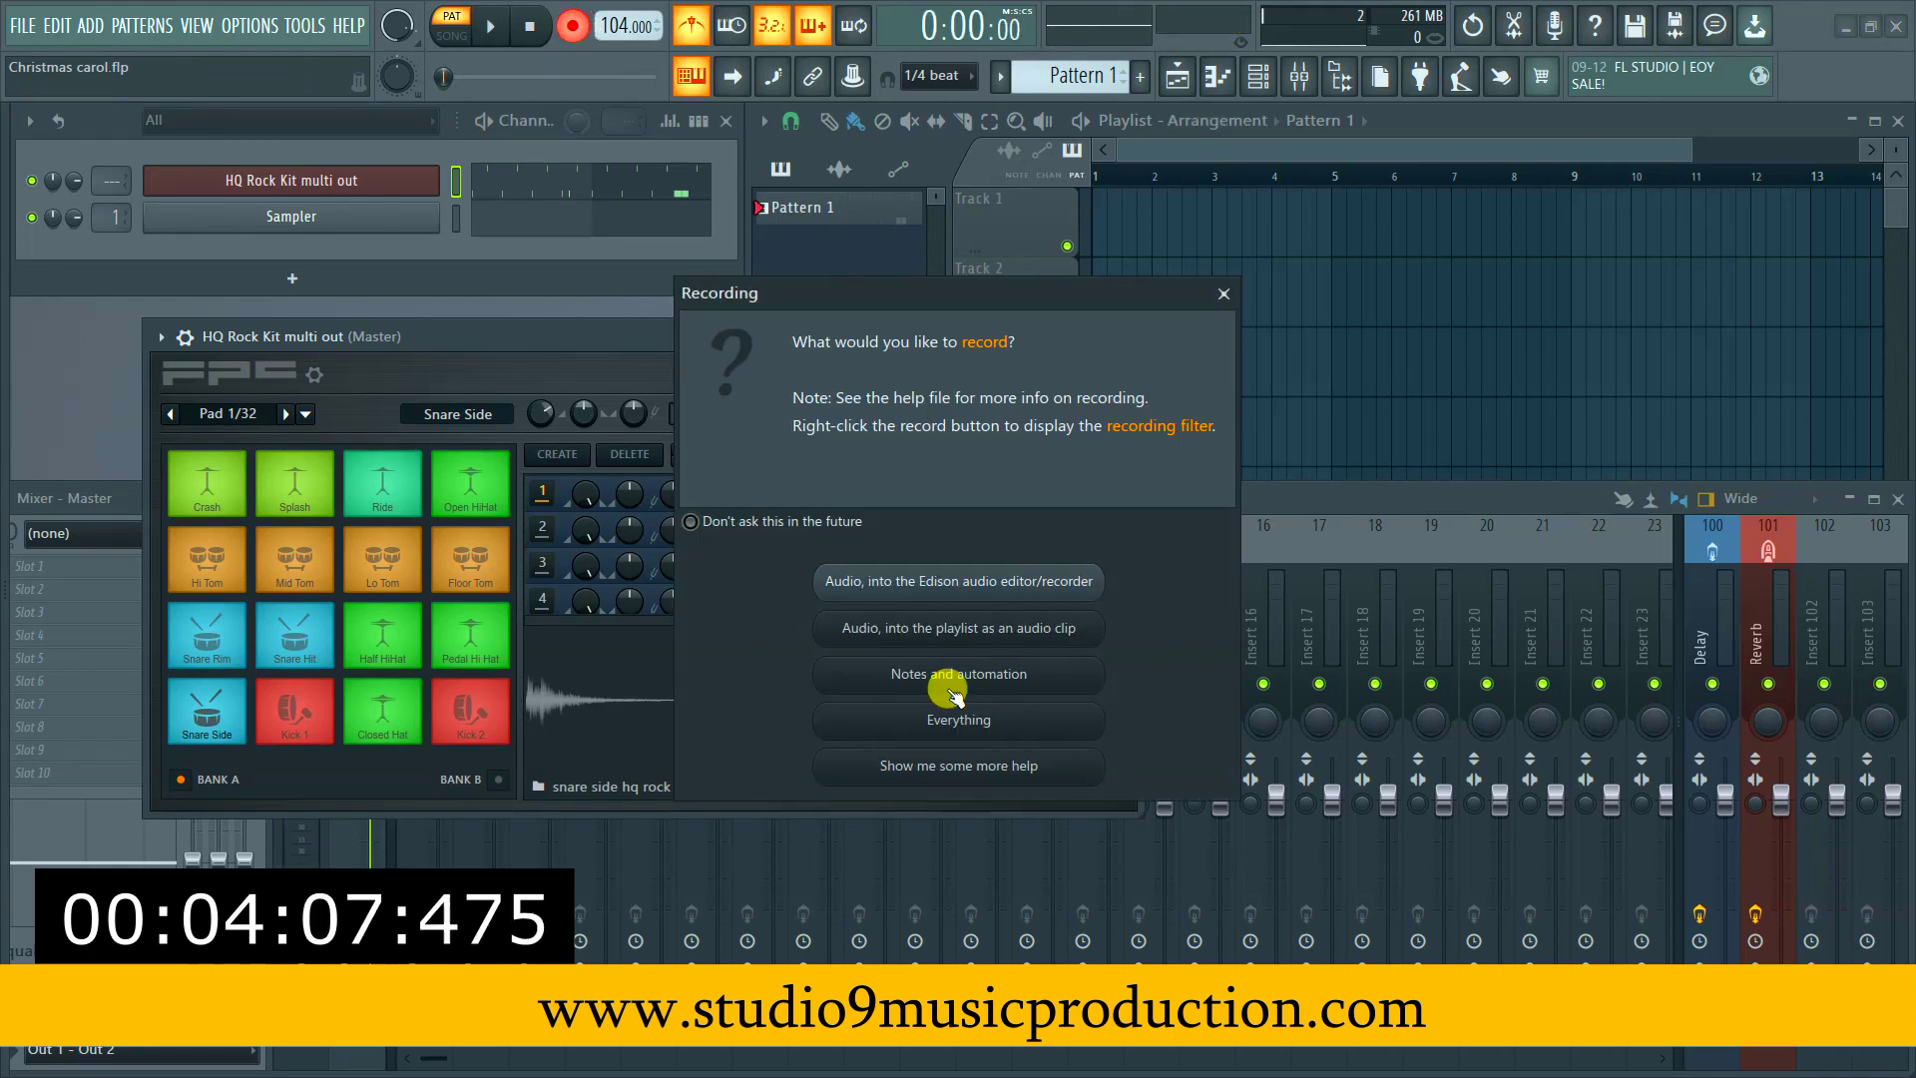
left_click(976, 678)
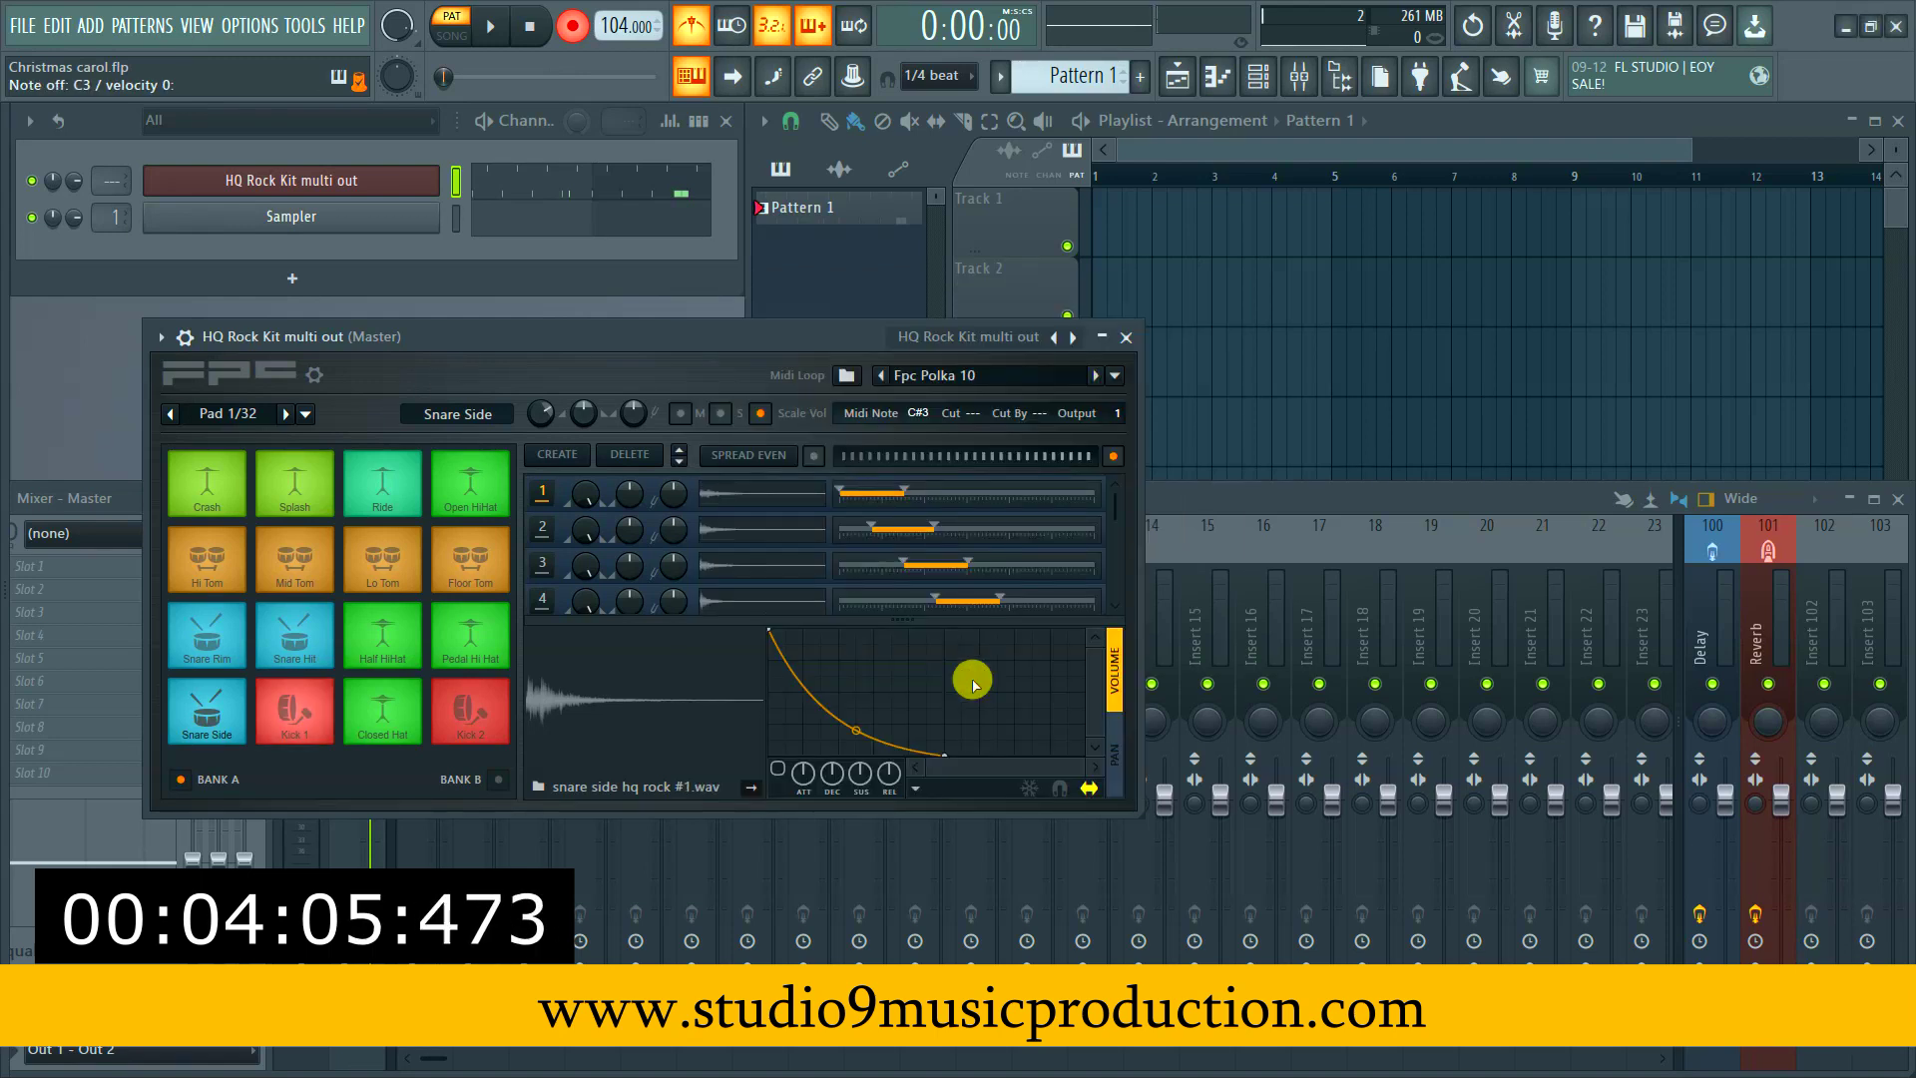
key("space")
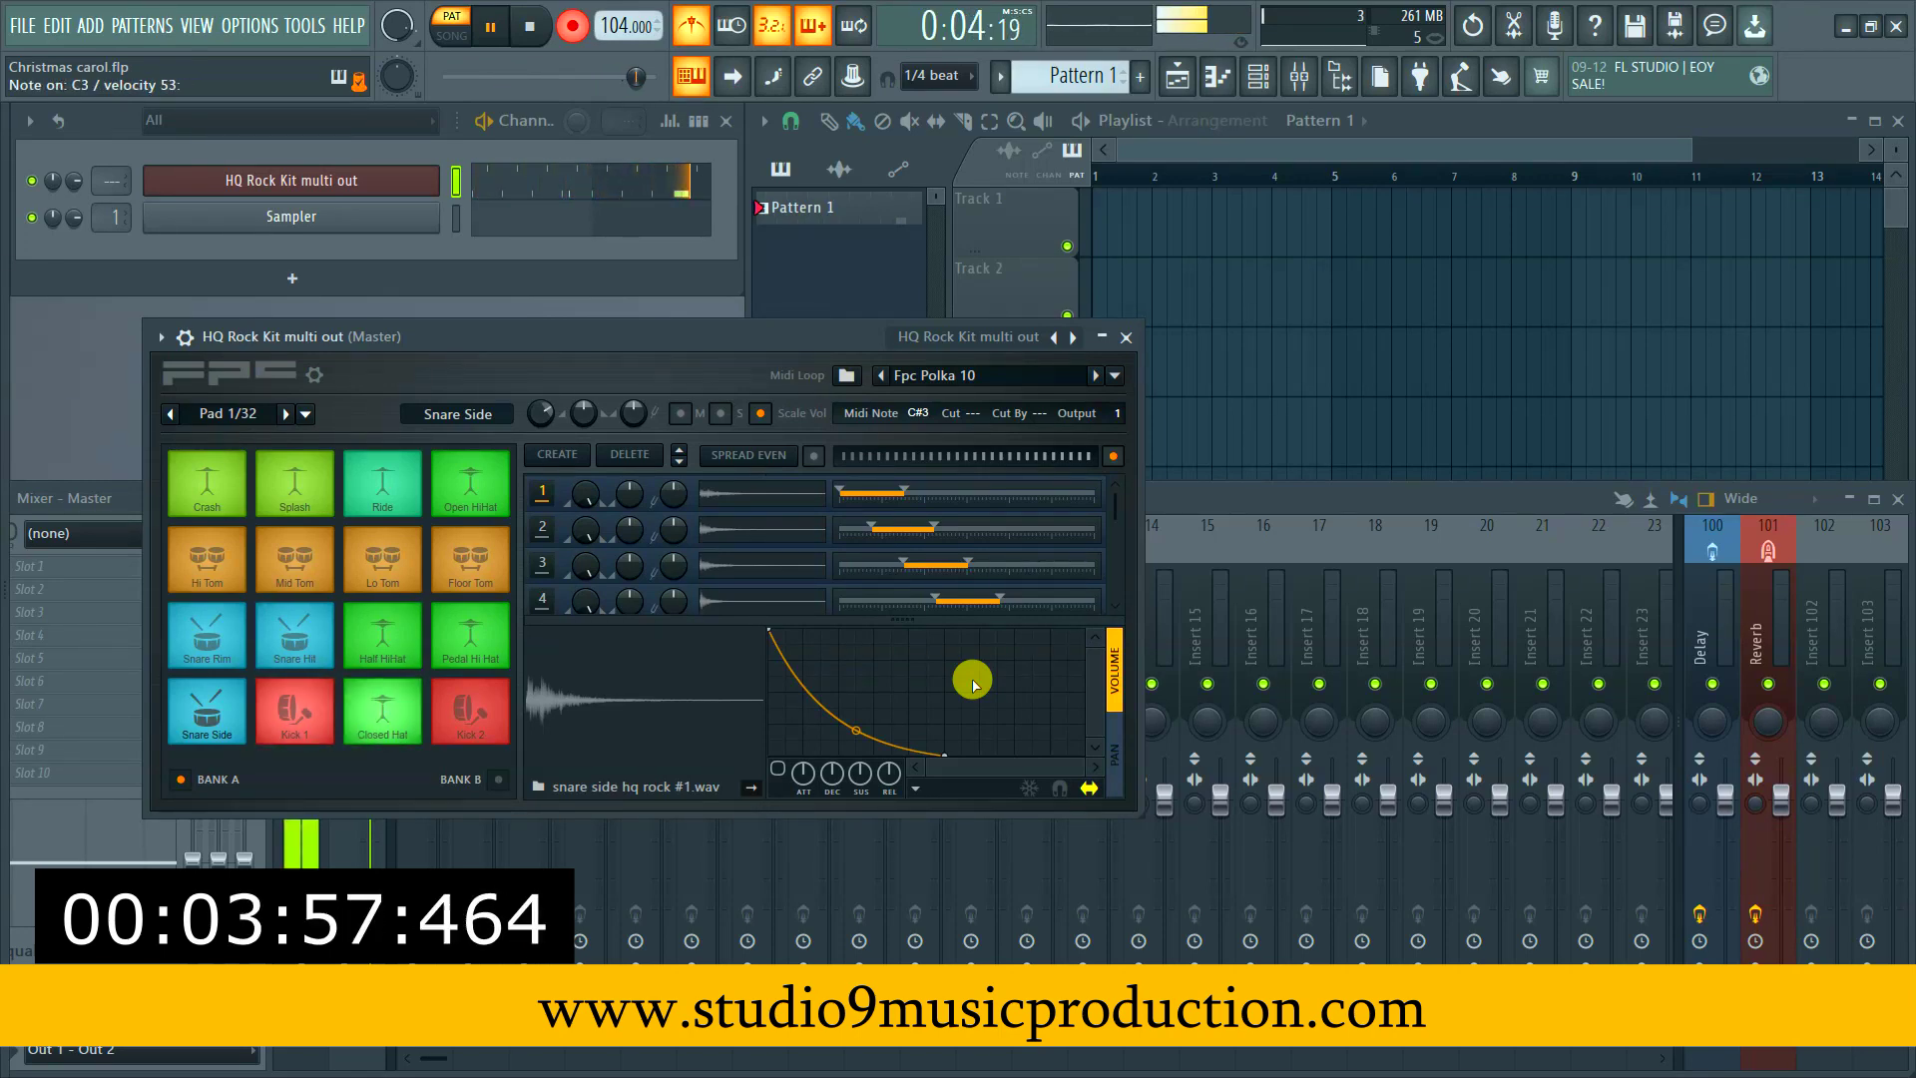
key("space")
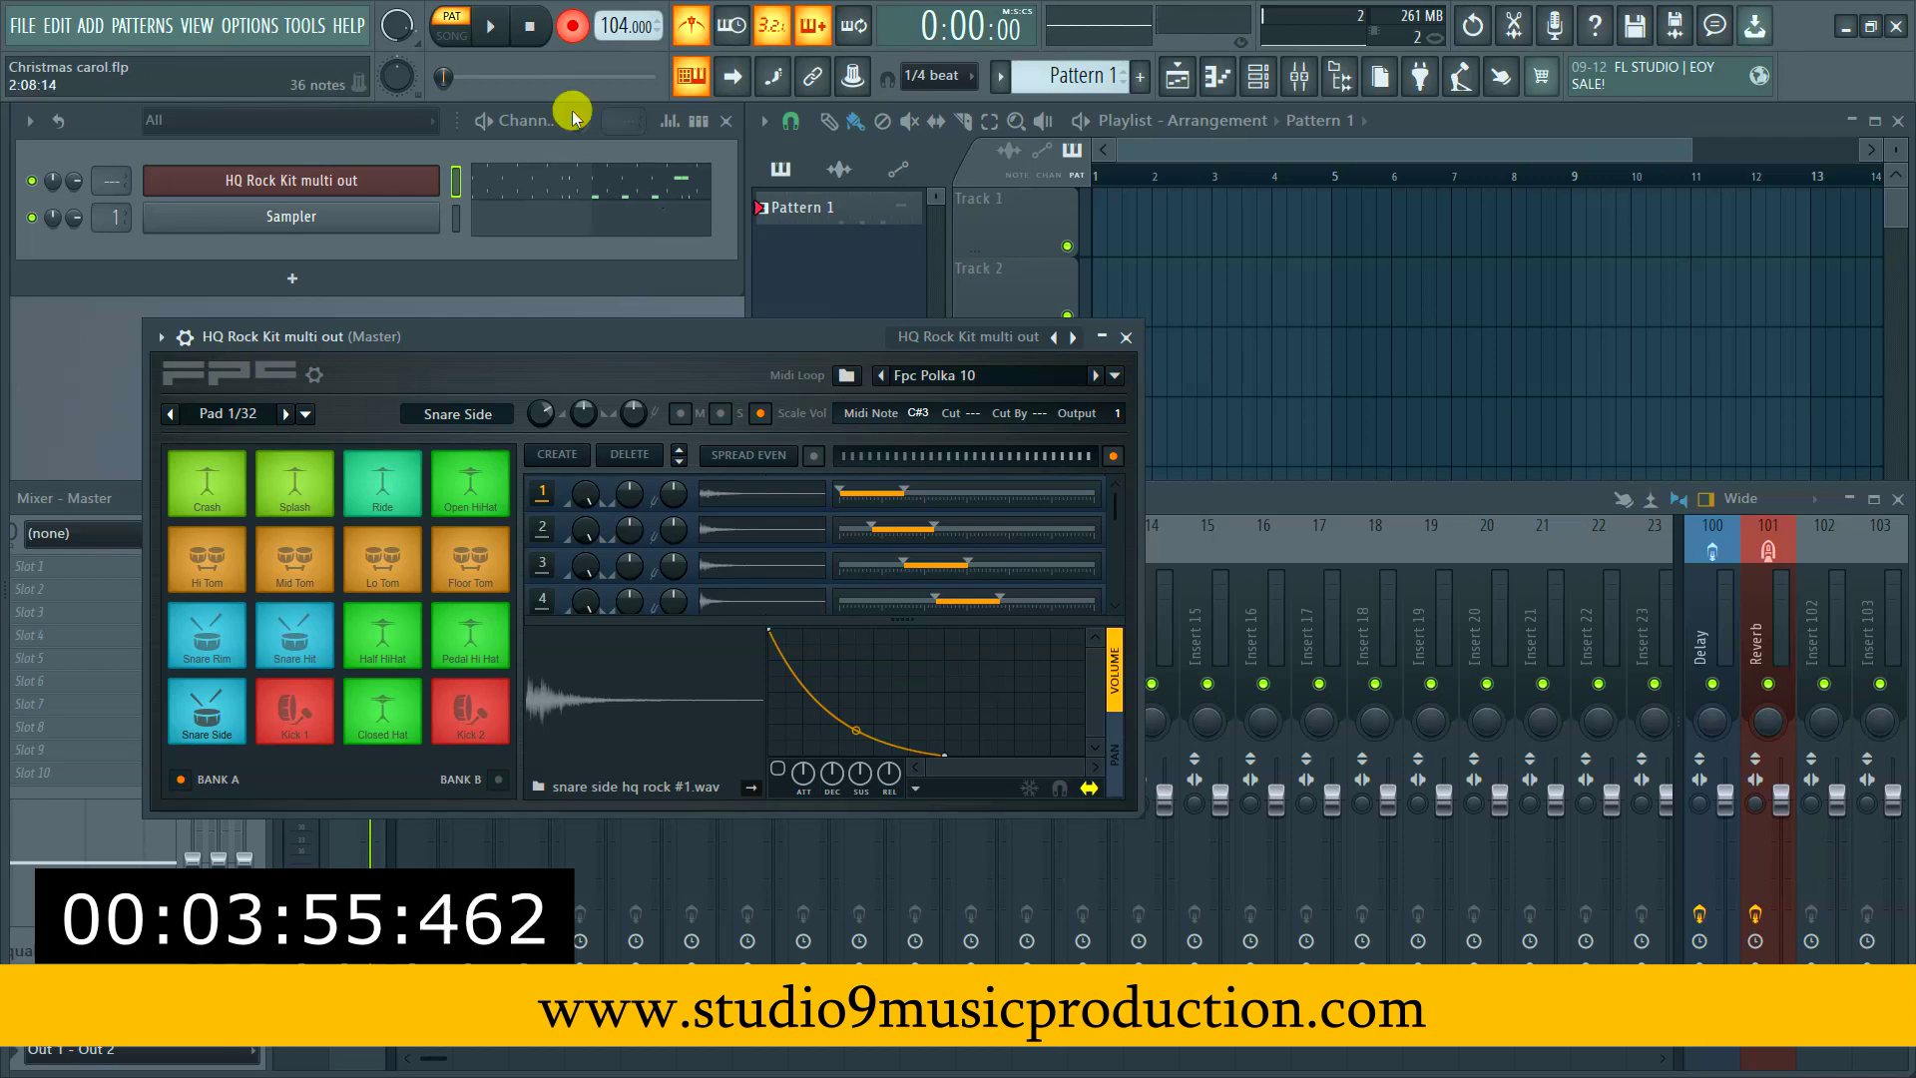
left_click(569, 28)
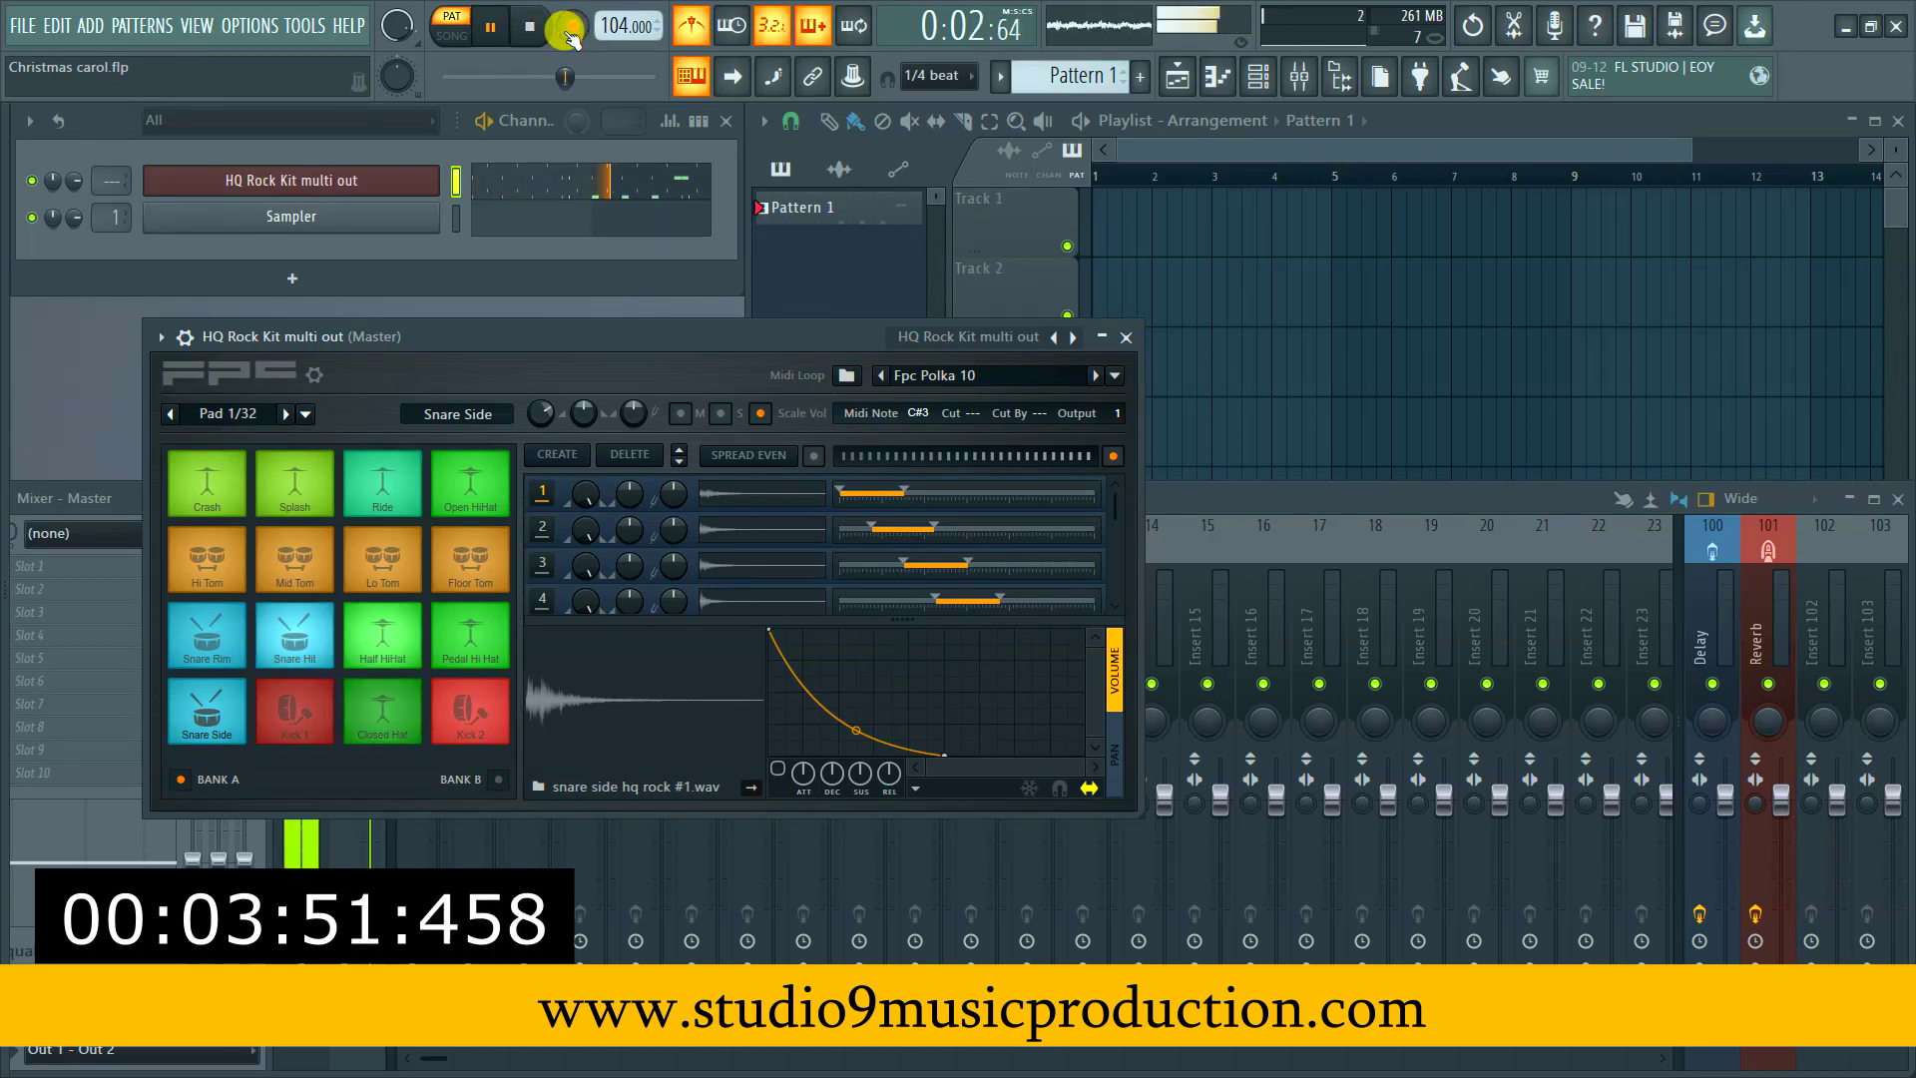
key("space")
Insert a FLEX channel and load the All Strings Pizzicato preset from the Essential Strings pack
right_click(352, 220)
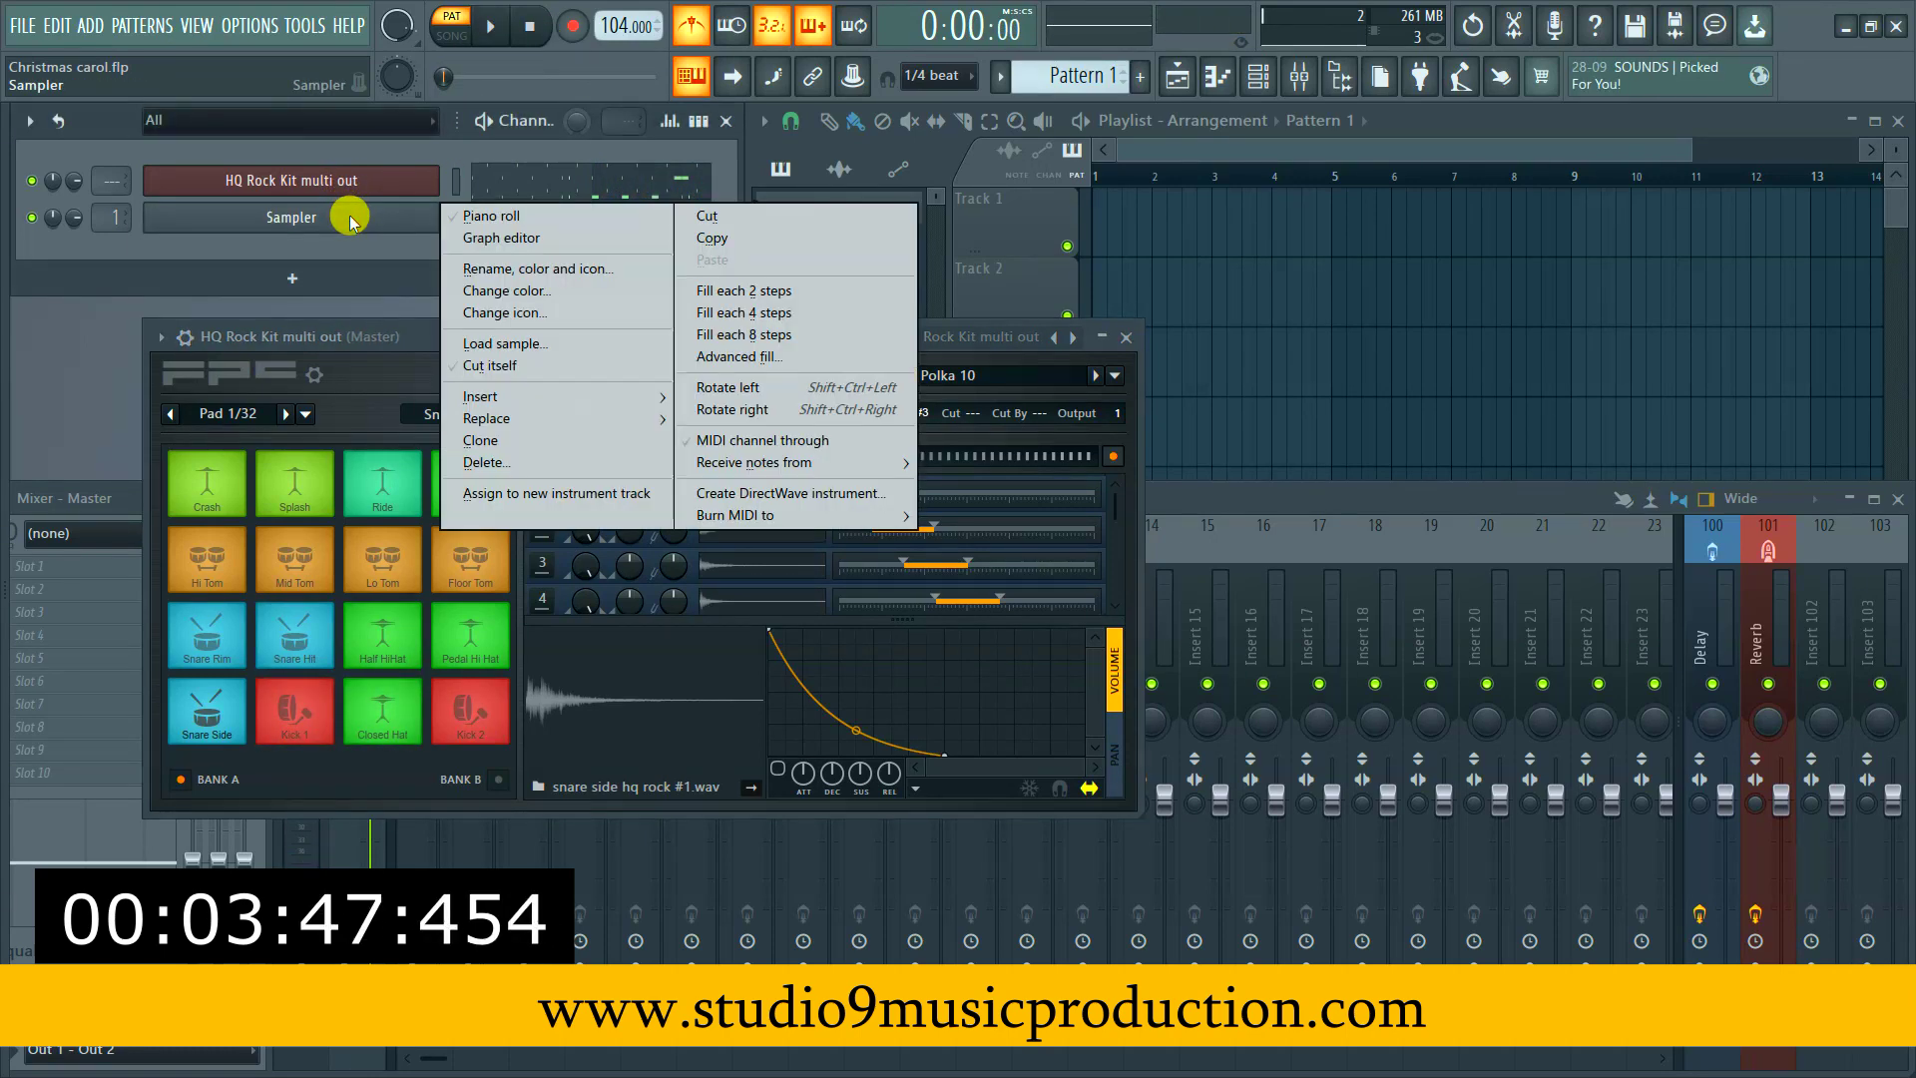
mouse_move(550, 399)
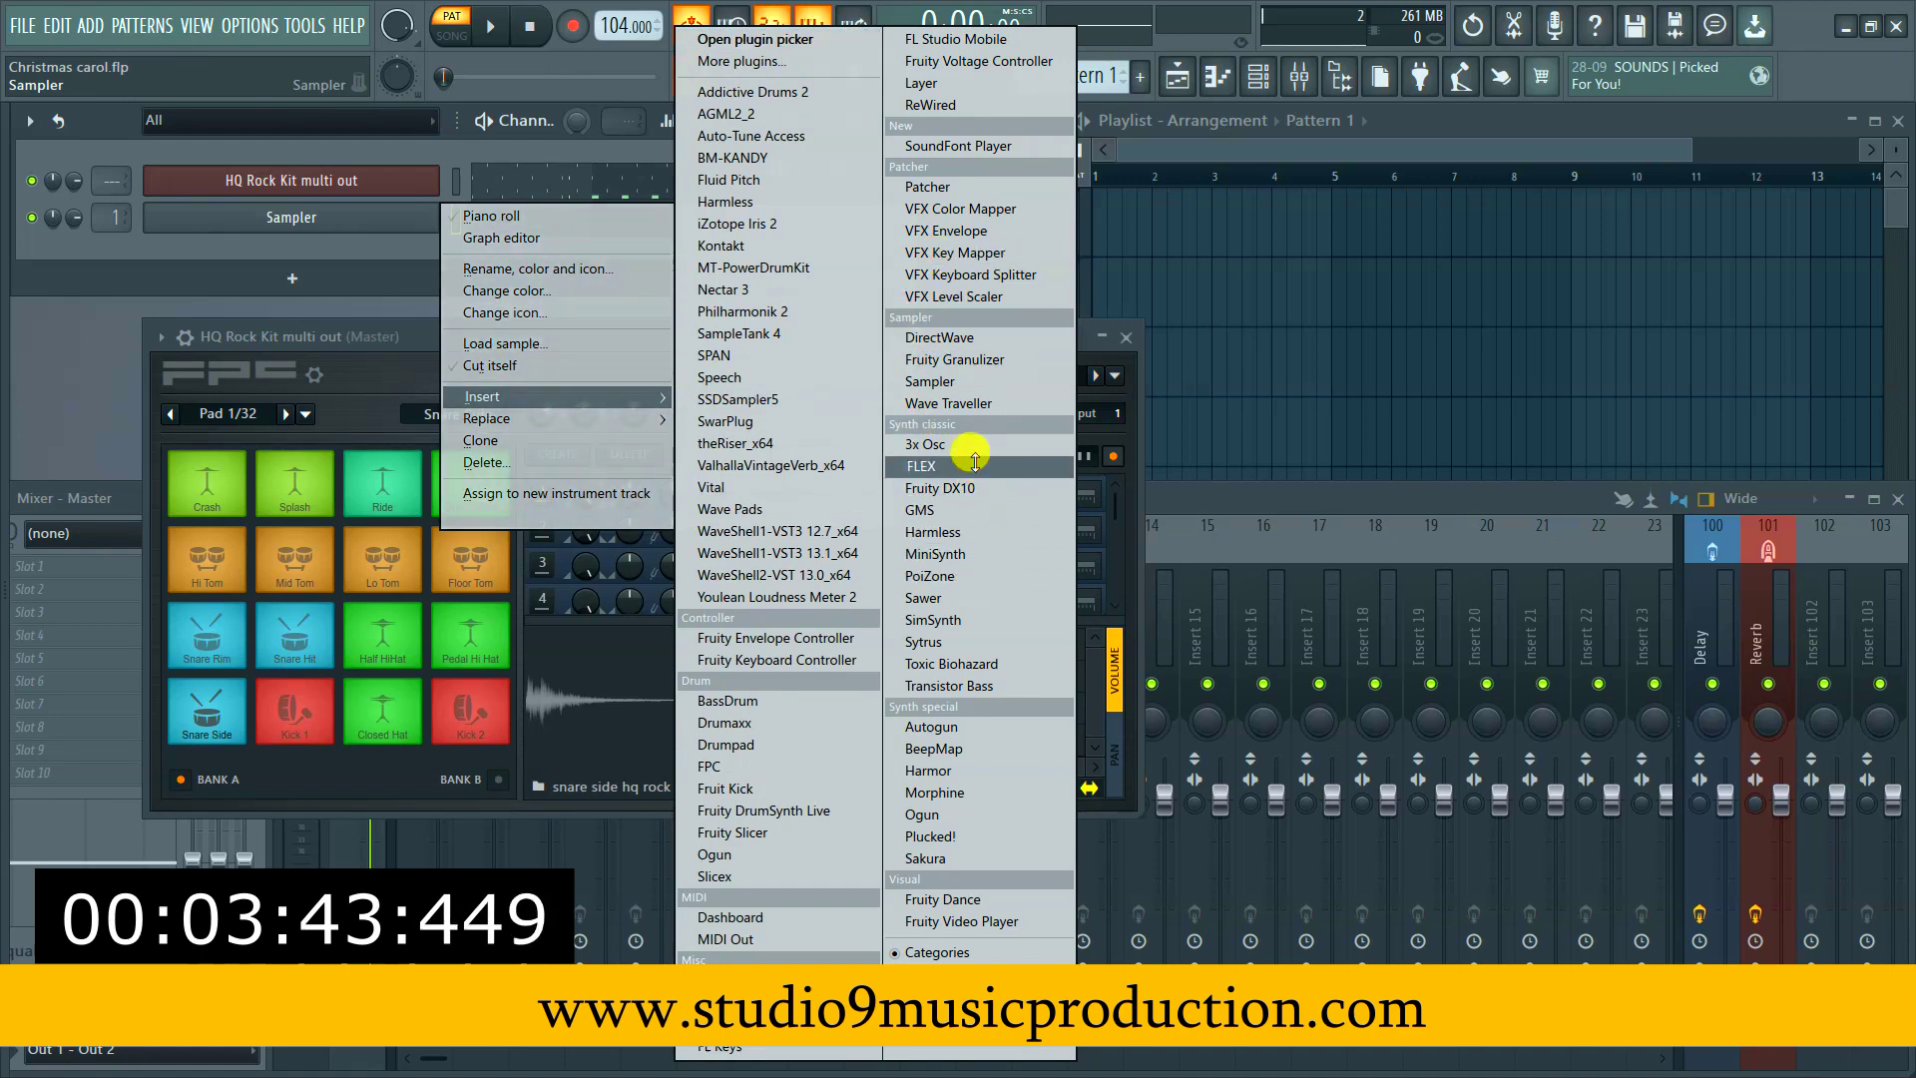
left_click(977, 467)
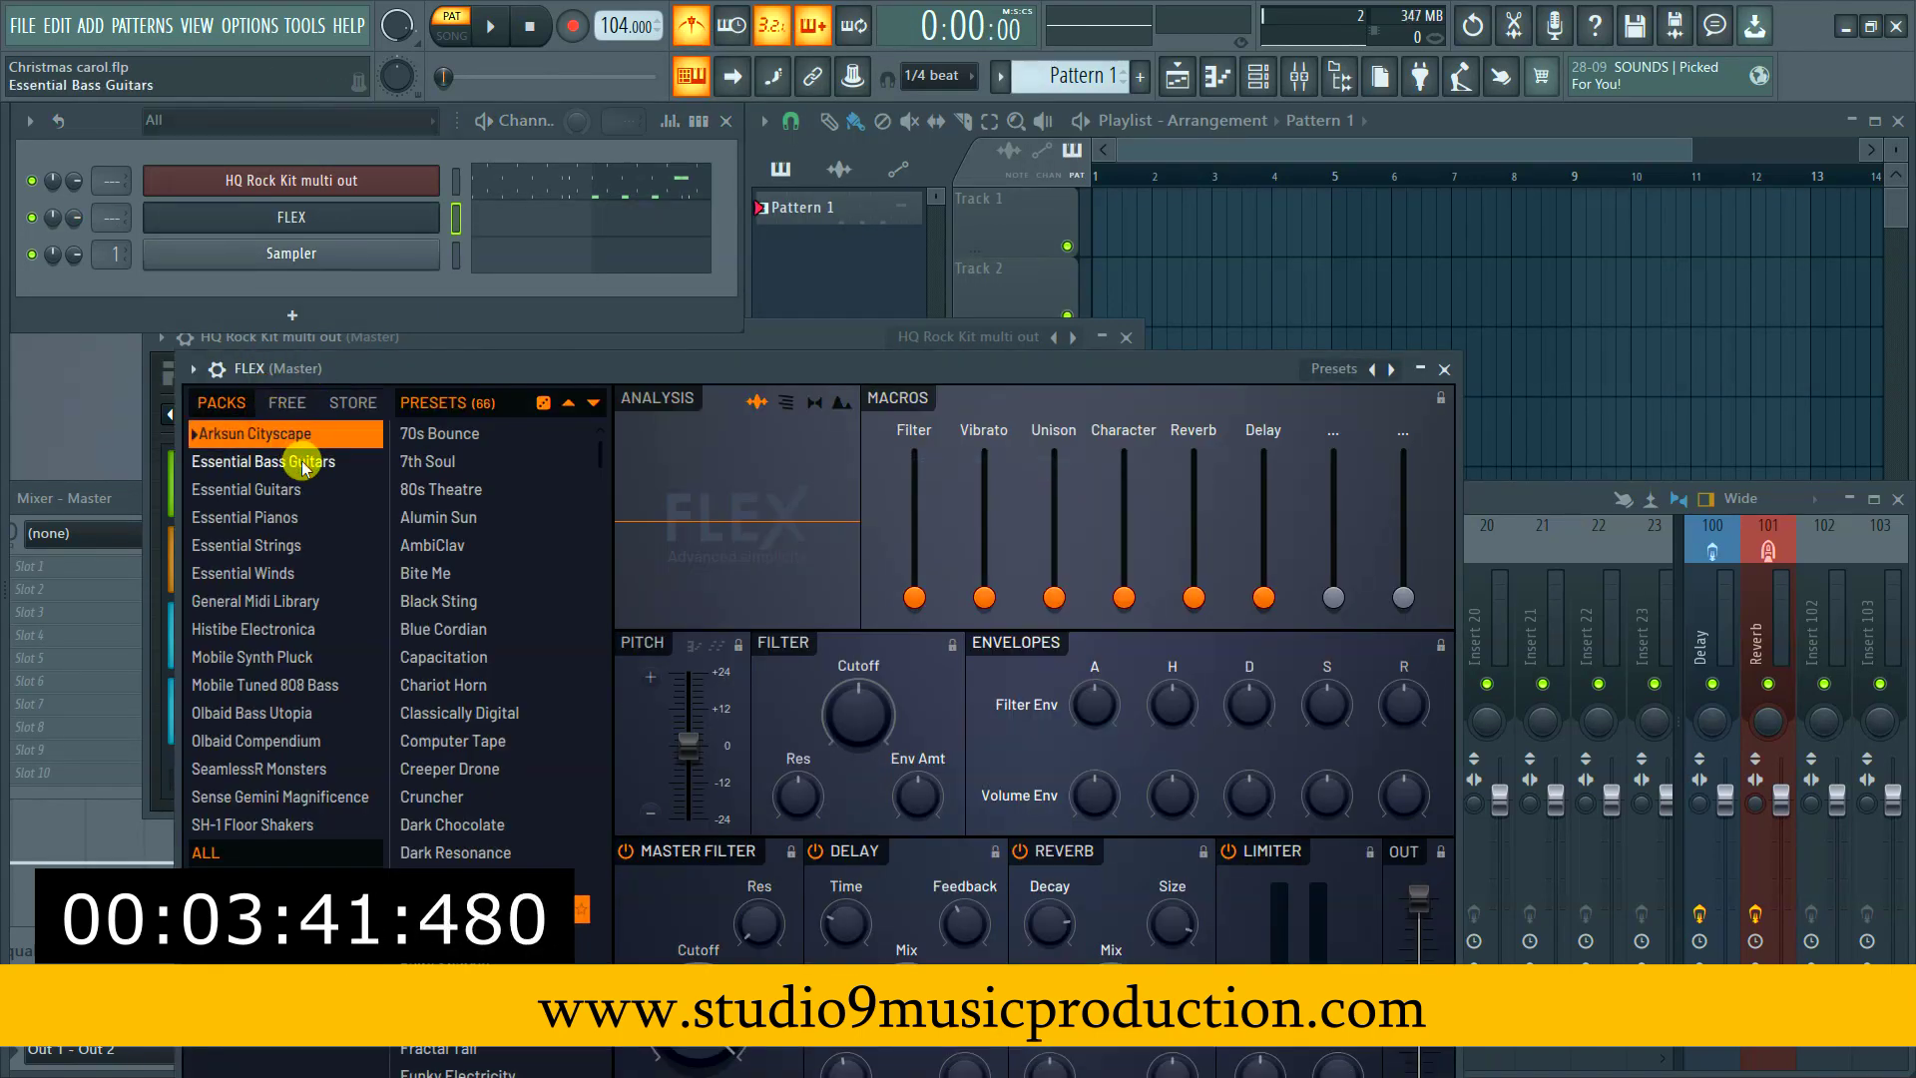
left_click(300, 545)
left_click(511, 431)
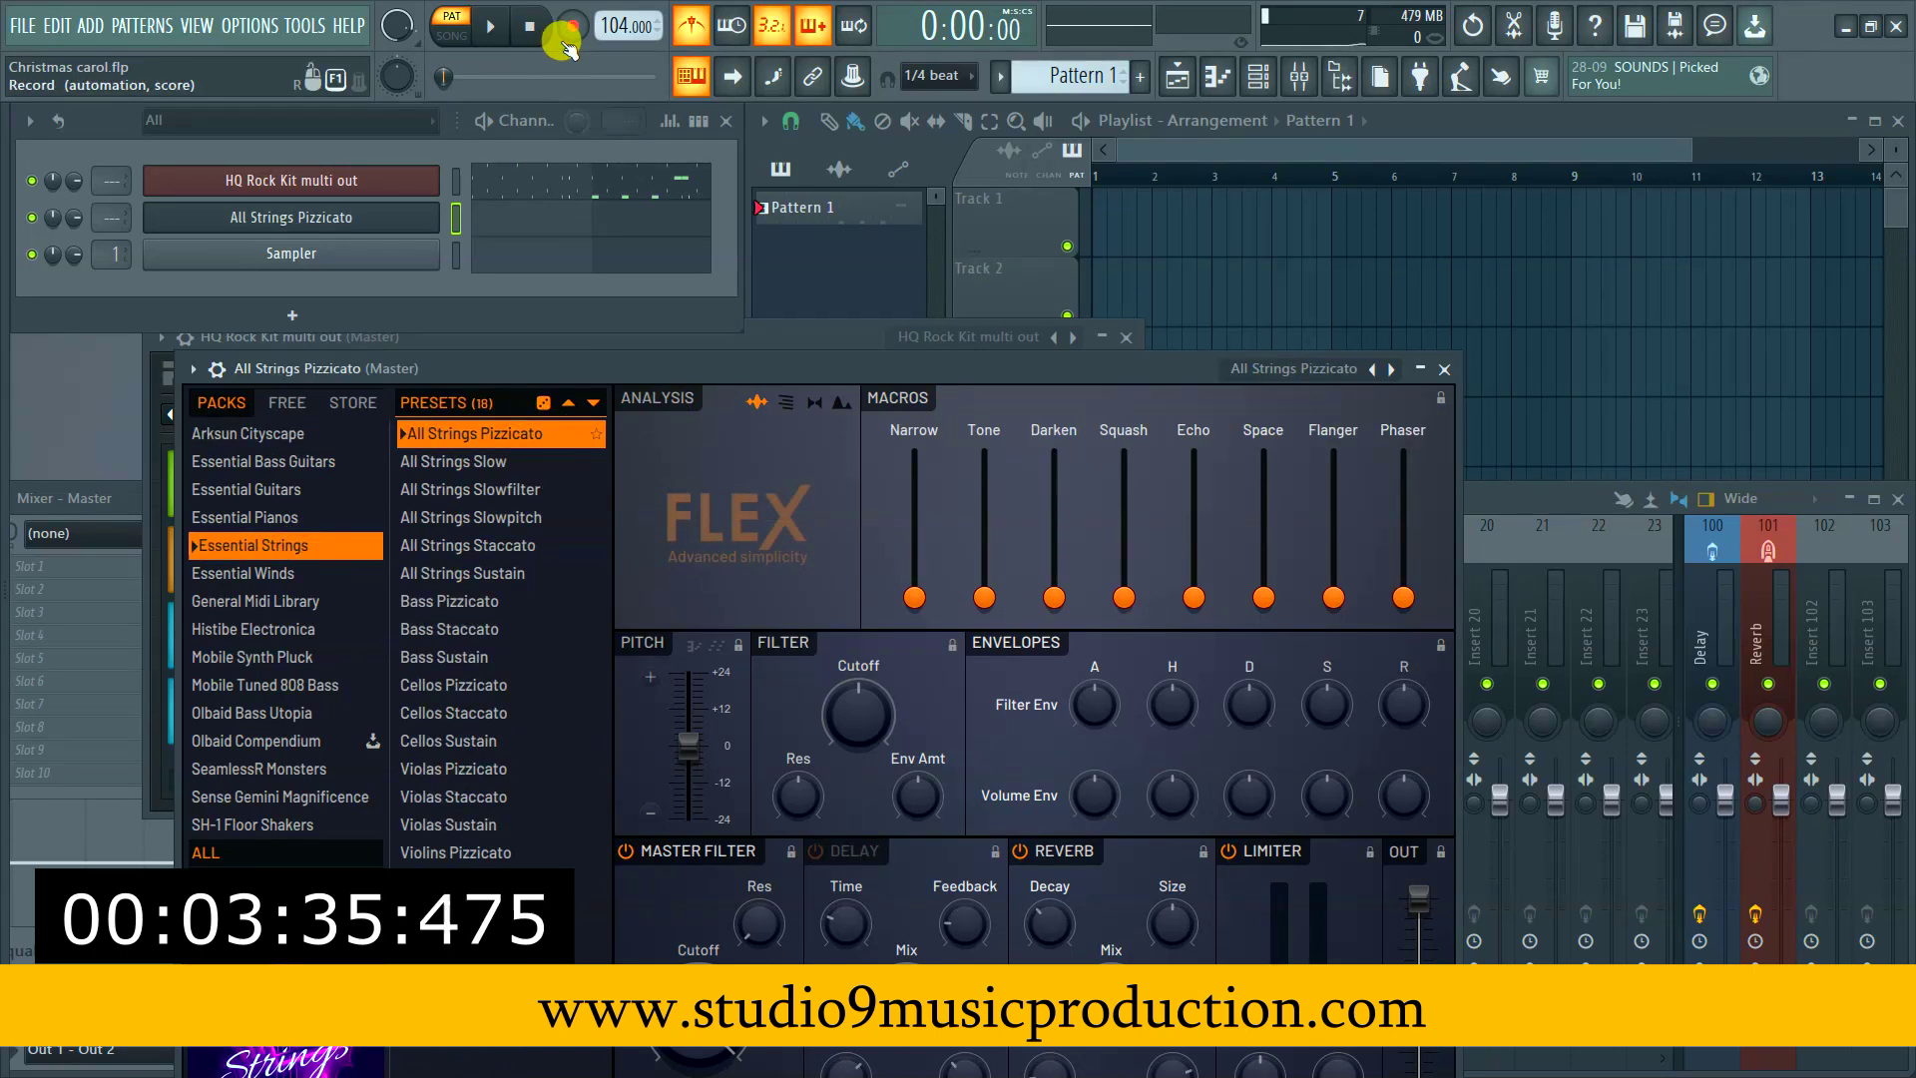
Create Pattern 2, record a pizzicato strings part into it, and play it back with recording disarmed
key("F4")
key("space")
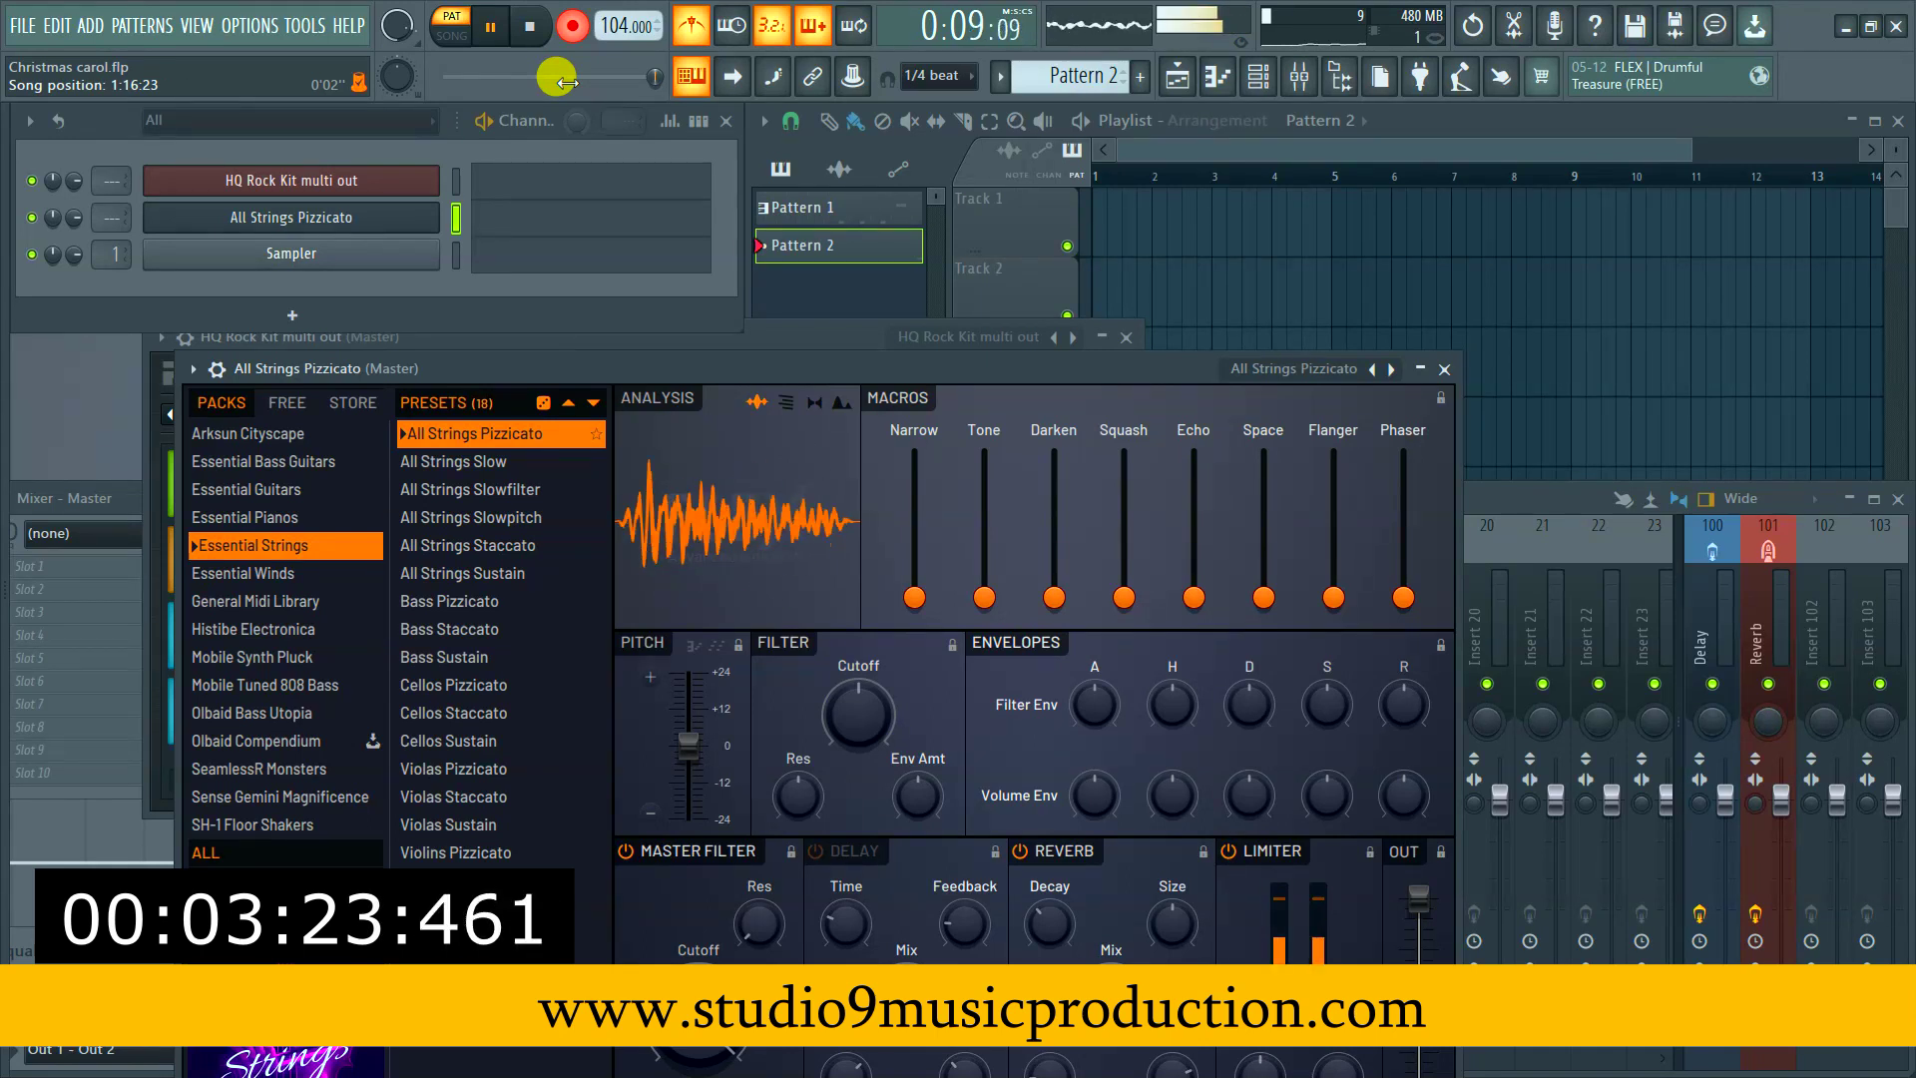
key("space")
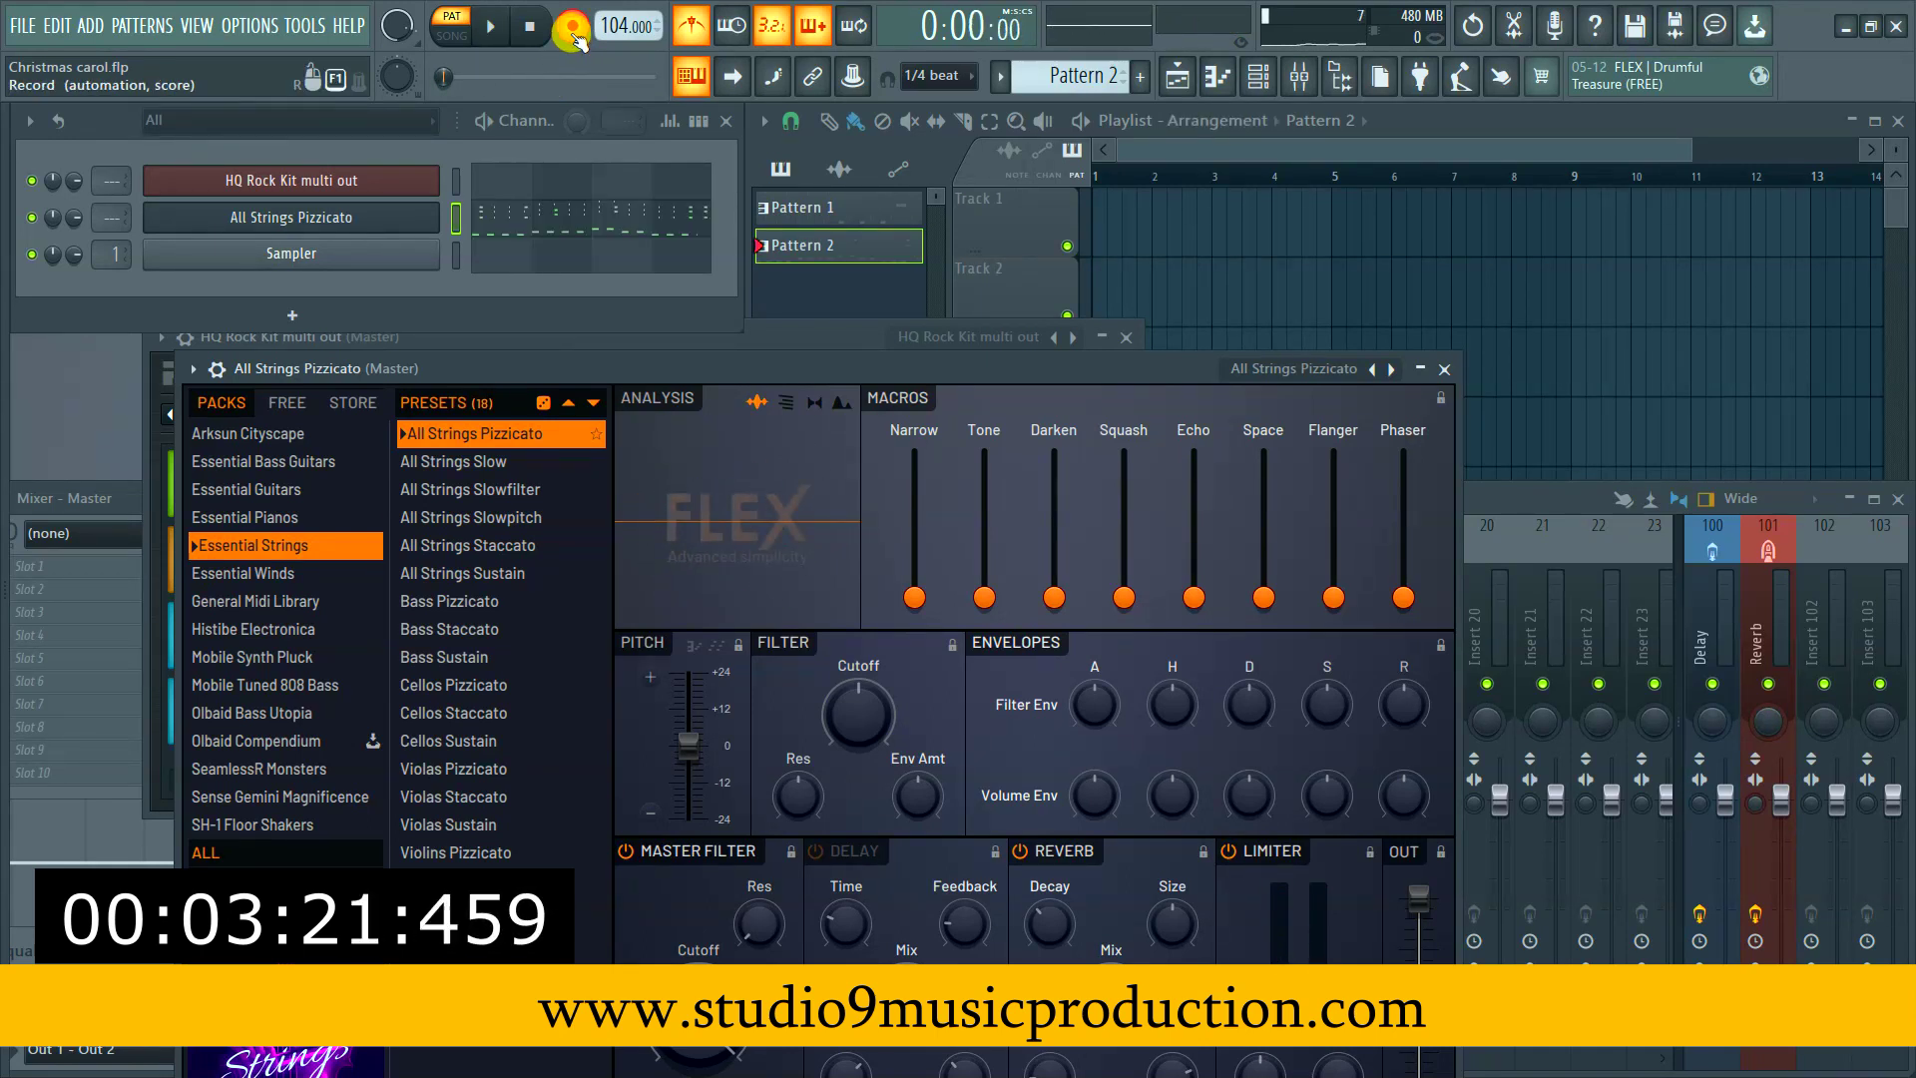
key("space")
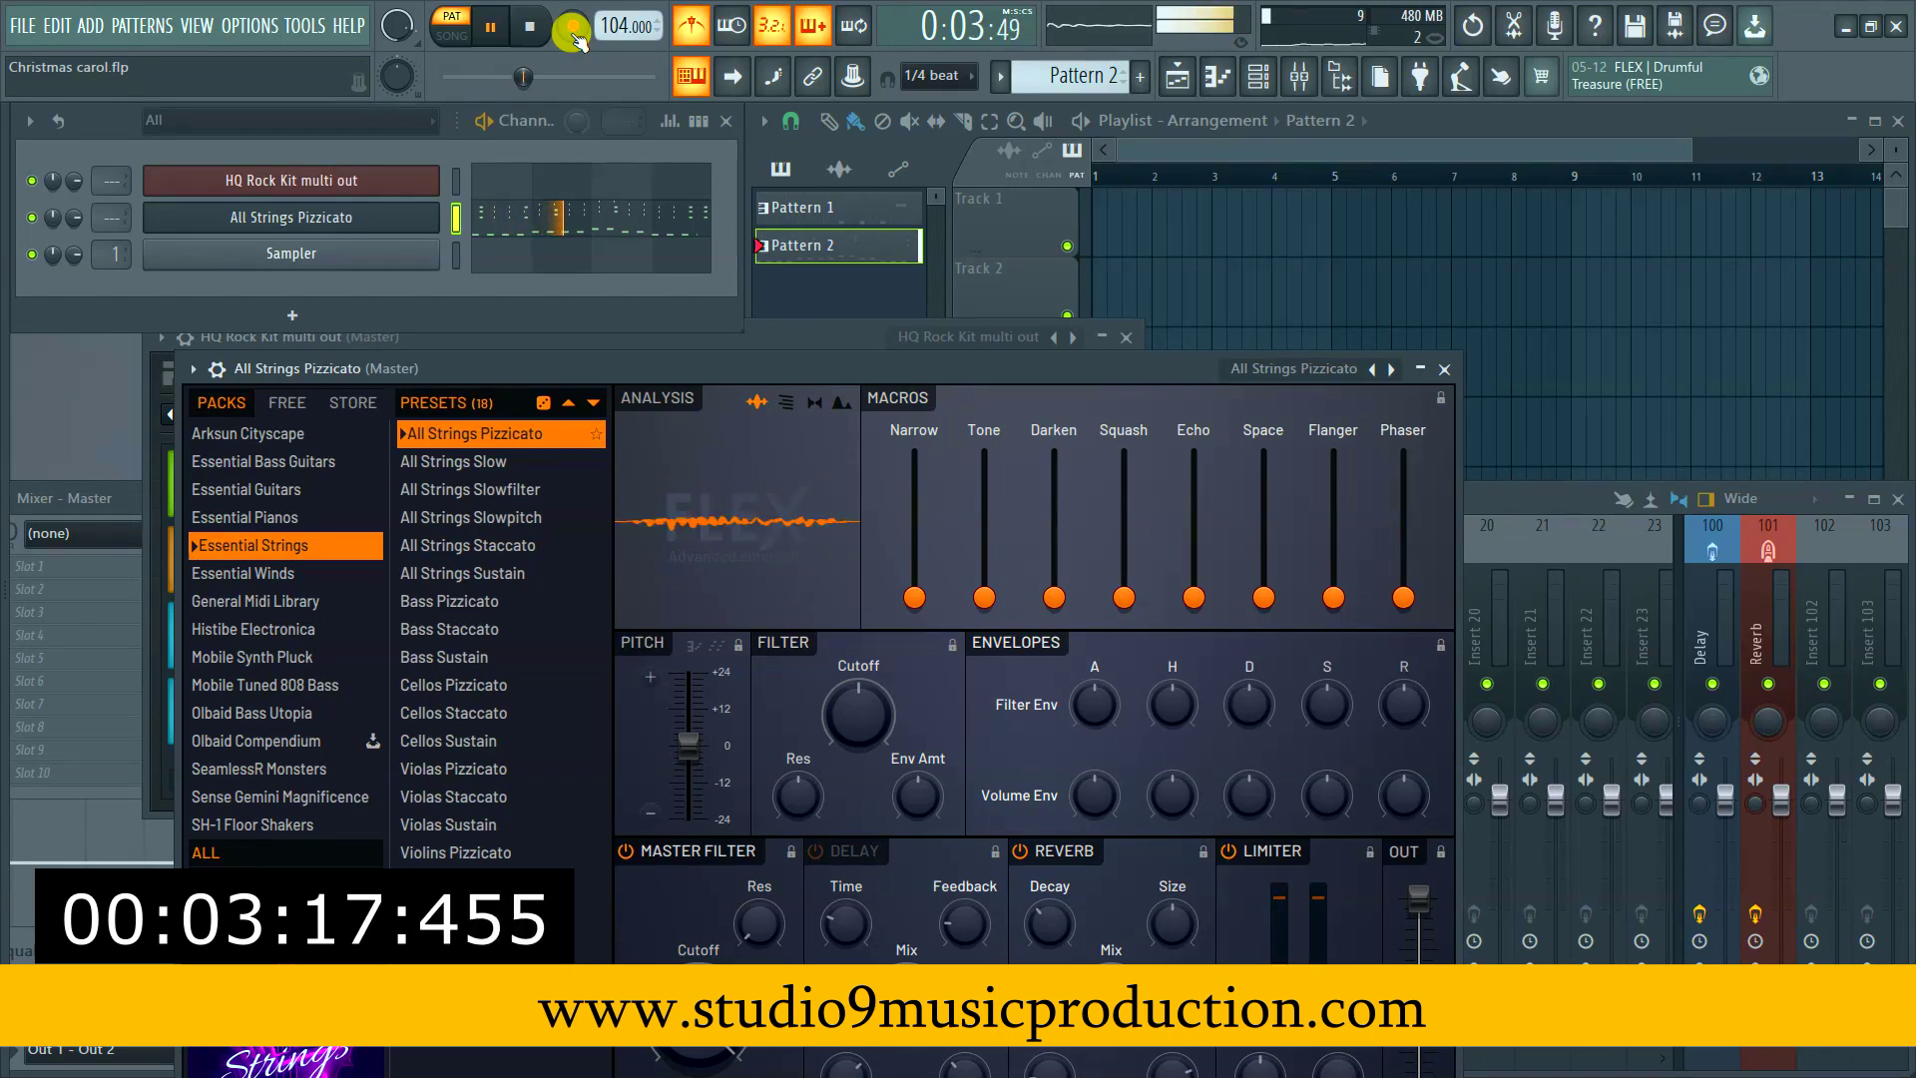
key("space")
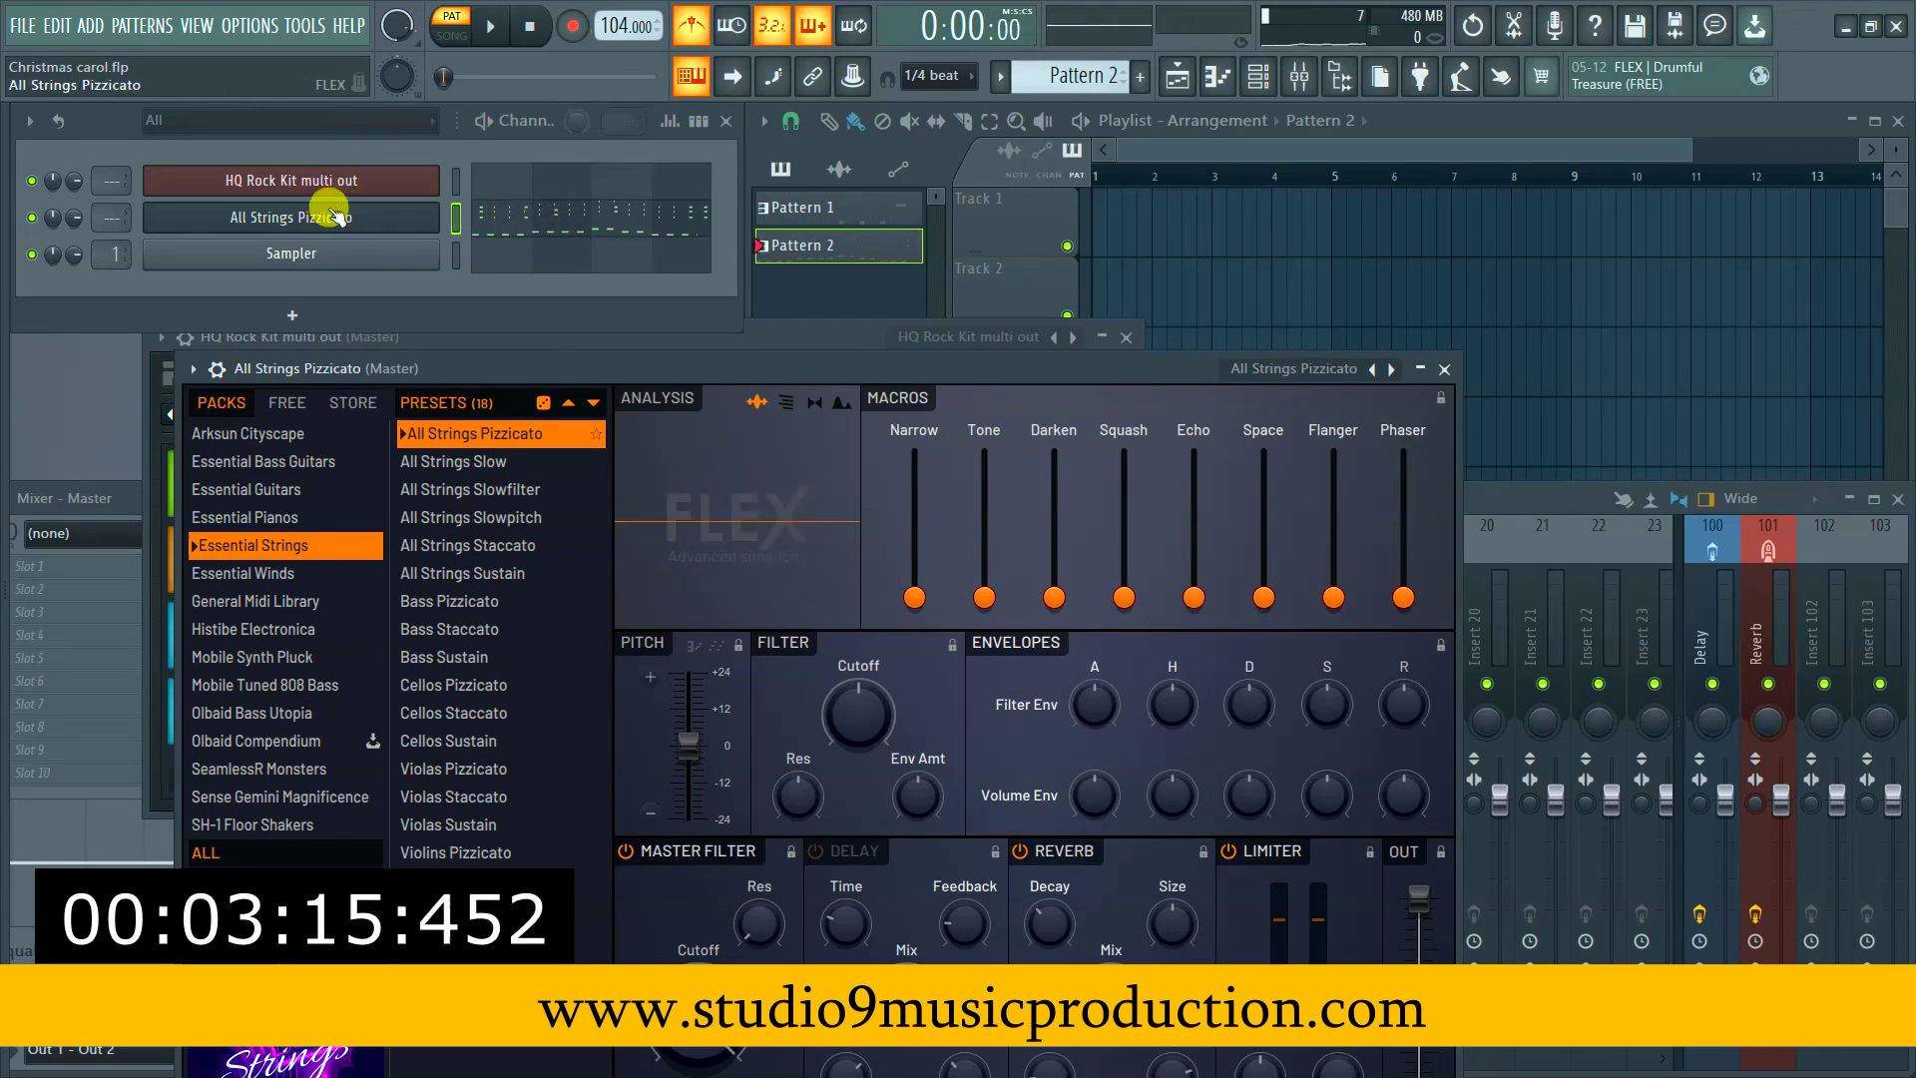
Insert another FLEX channel with the 5String NewRock Fingered preset from Essential Bass Guitars, and close all instrument windows
right_click(329, 228)
mouse_move(524, 377)
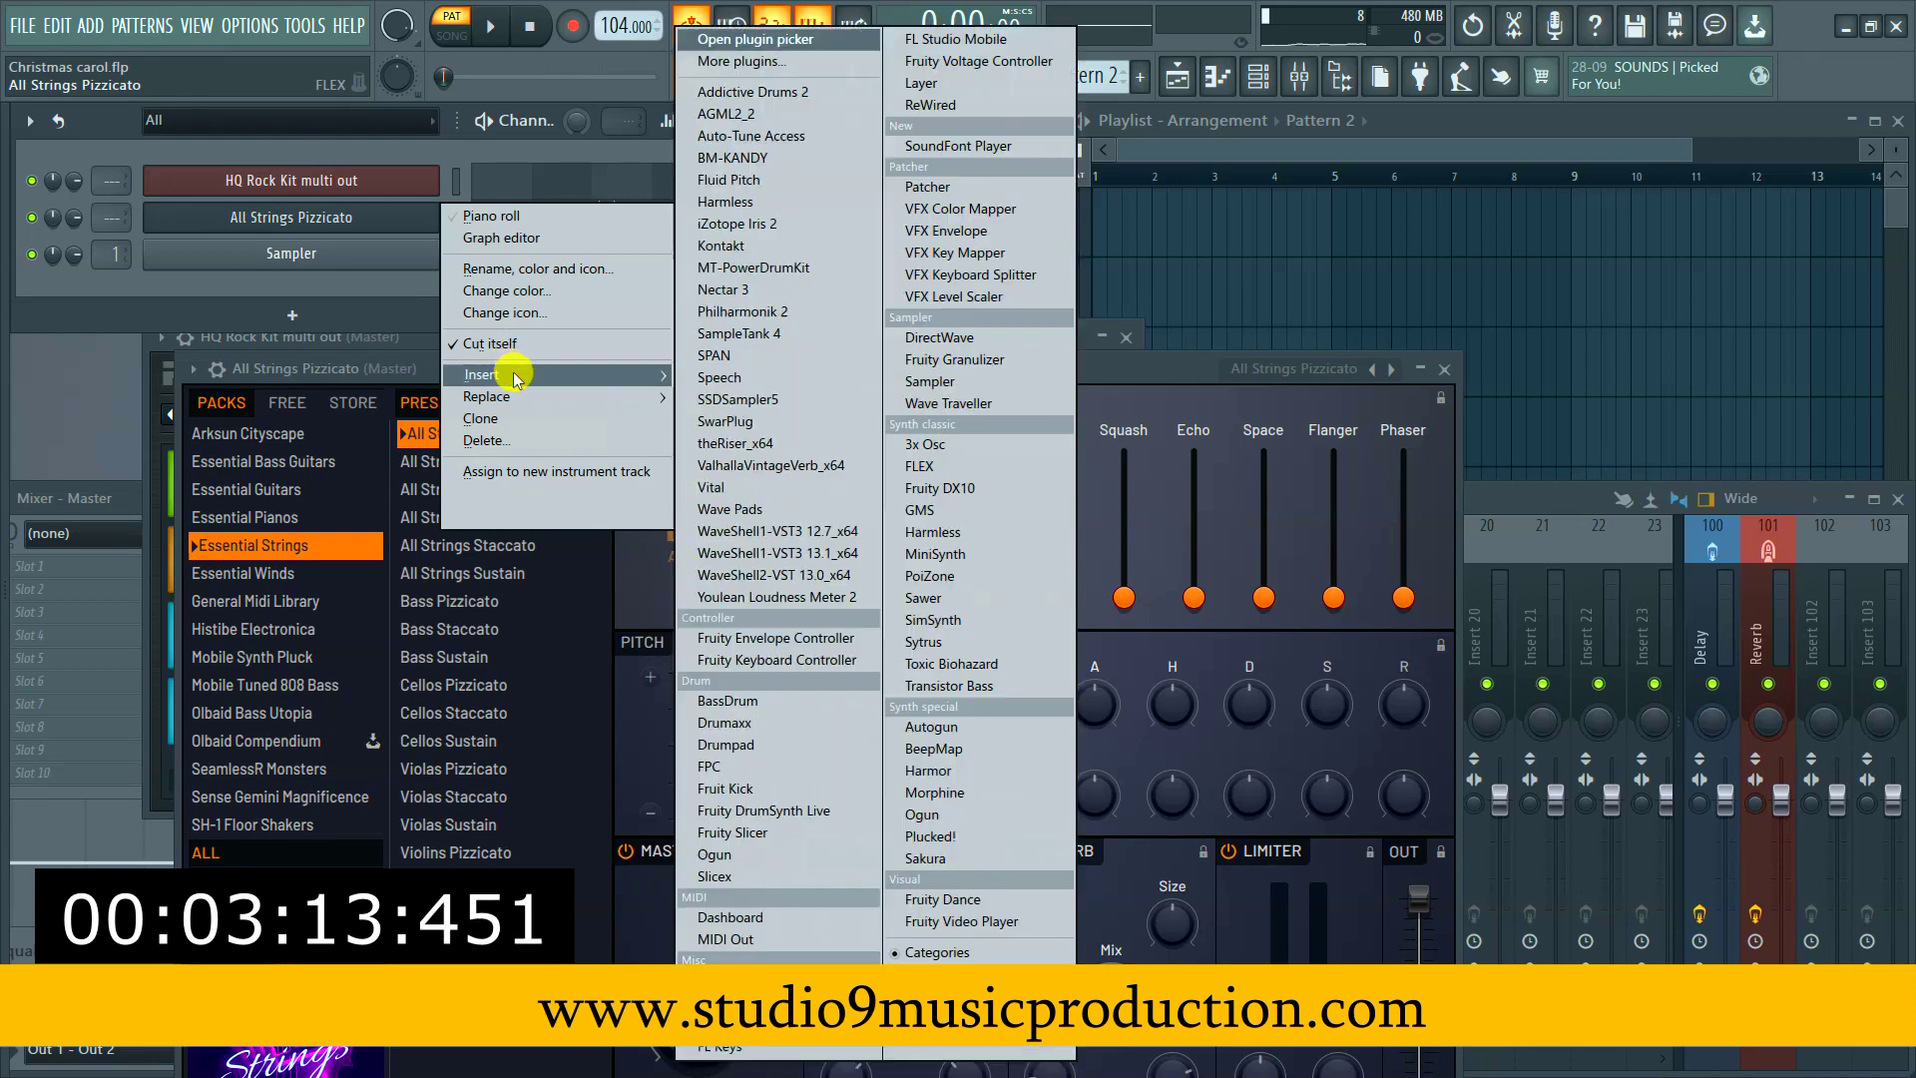
left_click(936, 466)
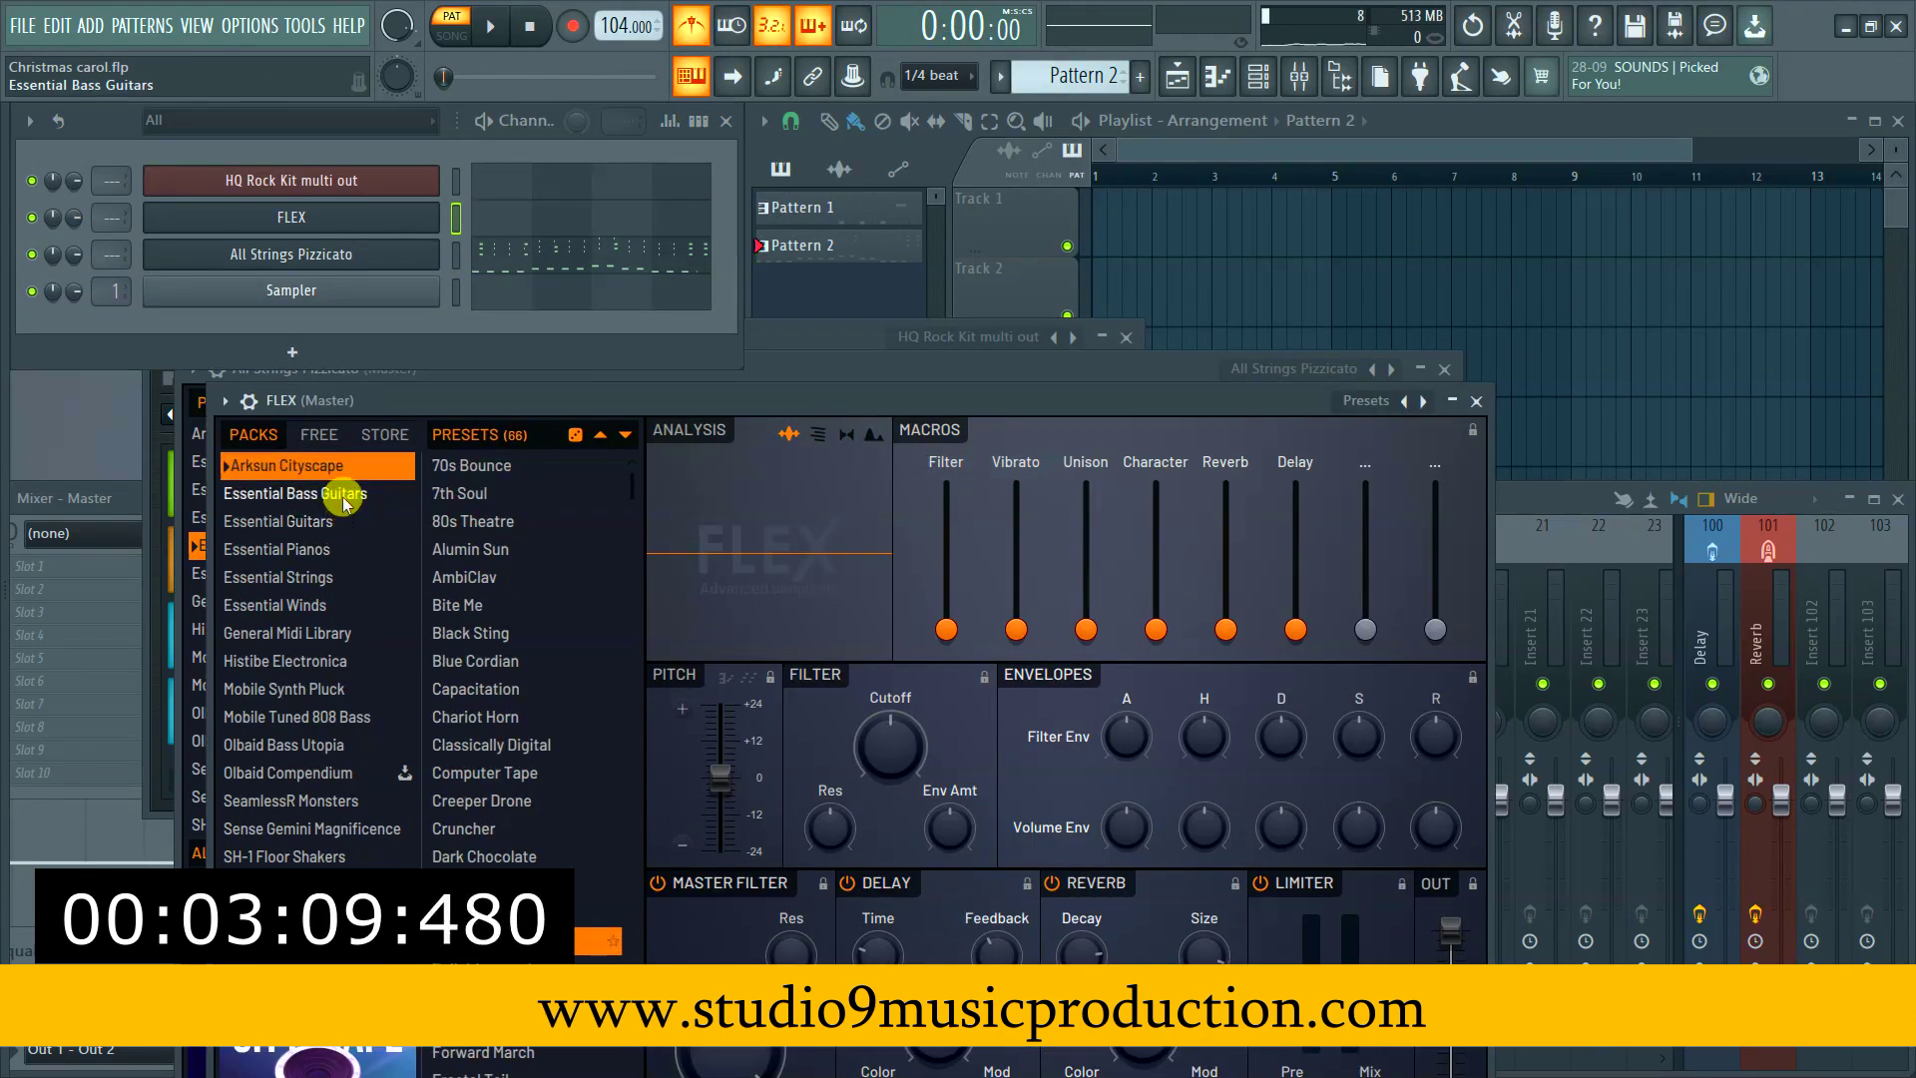
left_click(344, 499)
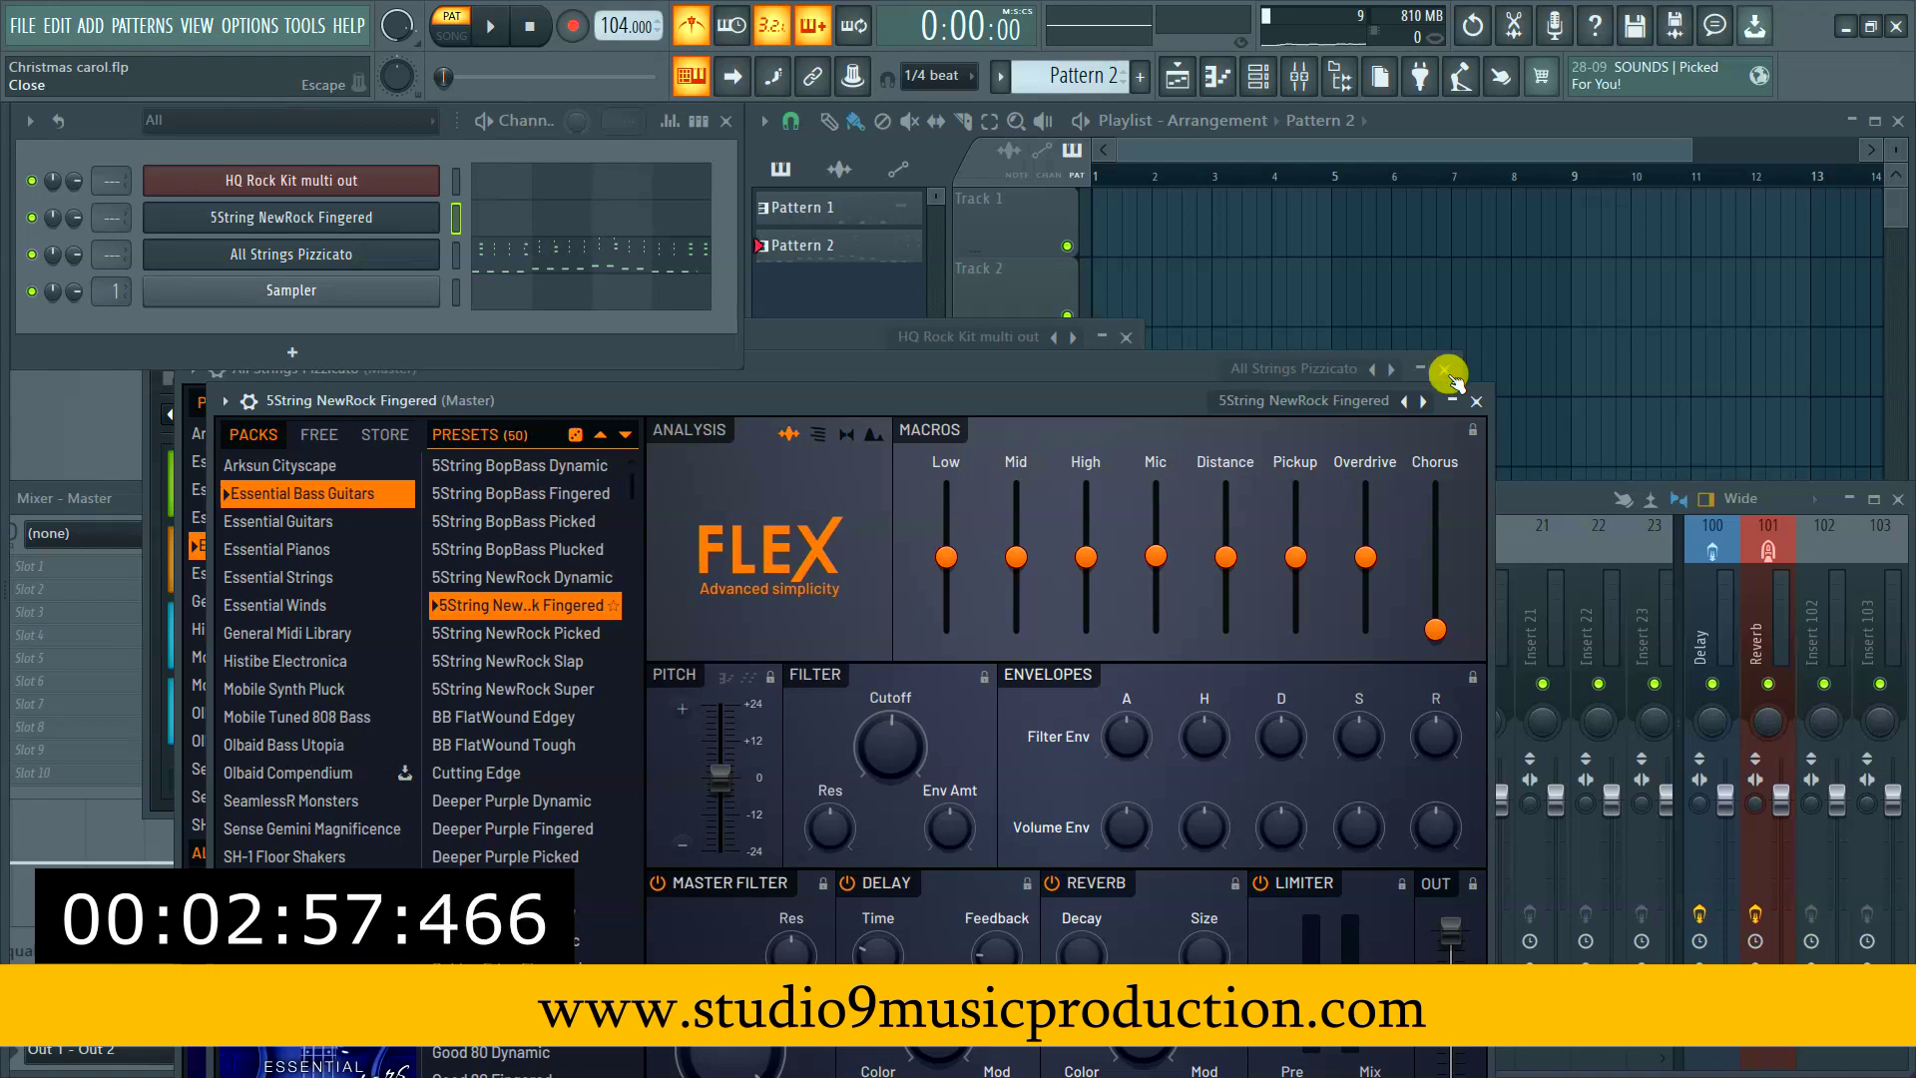
left_click(1445, 370)
left_click(1475, 401)
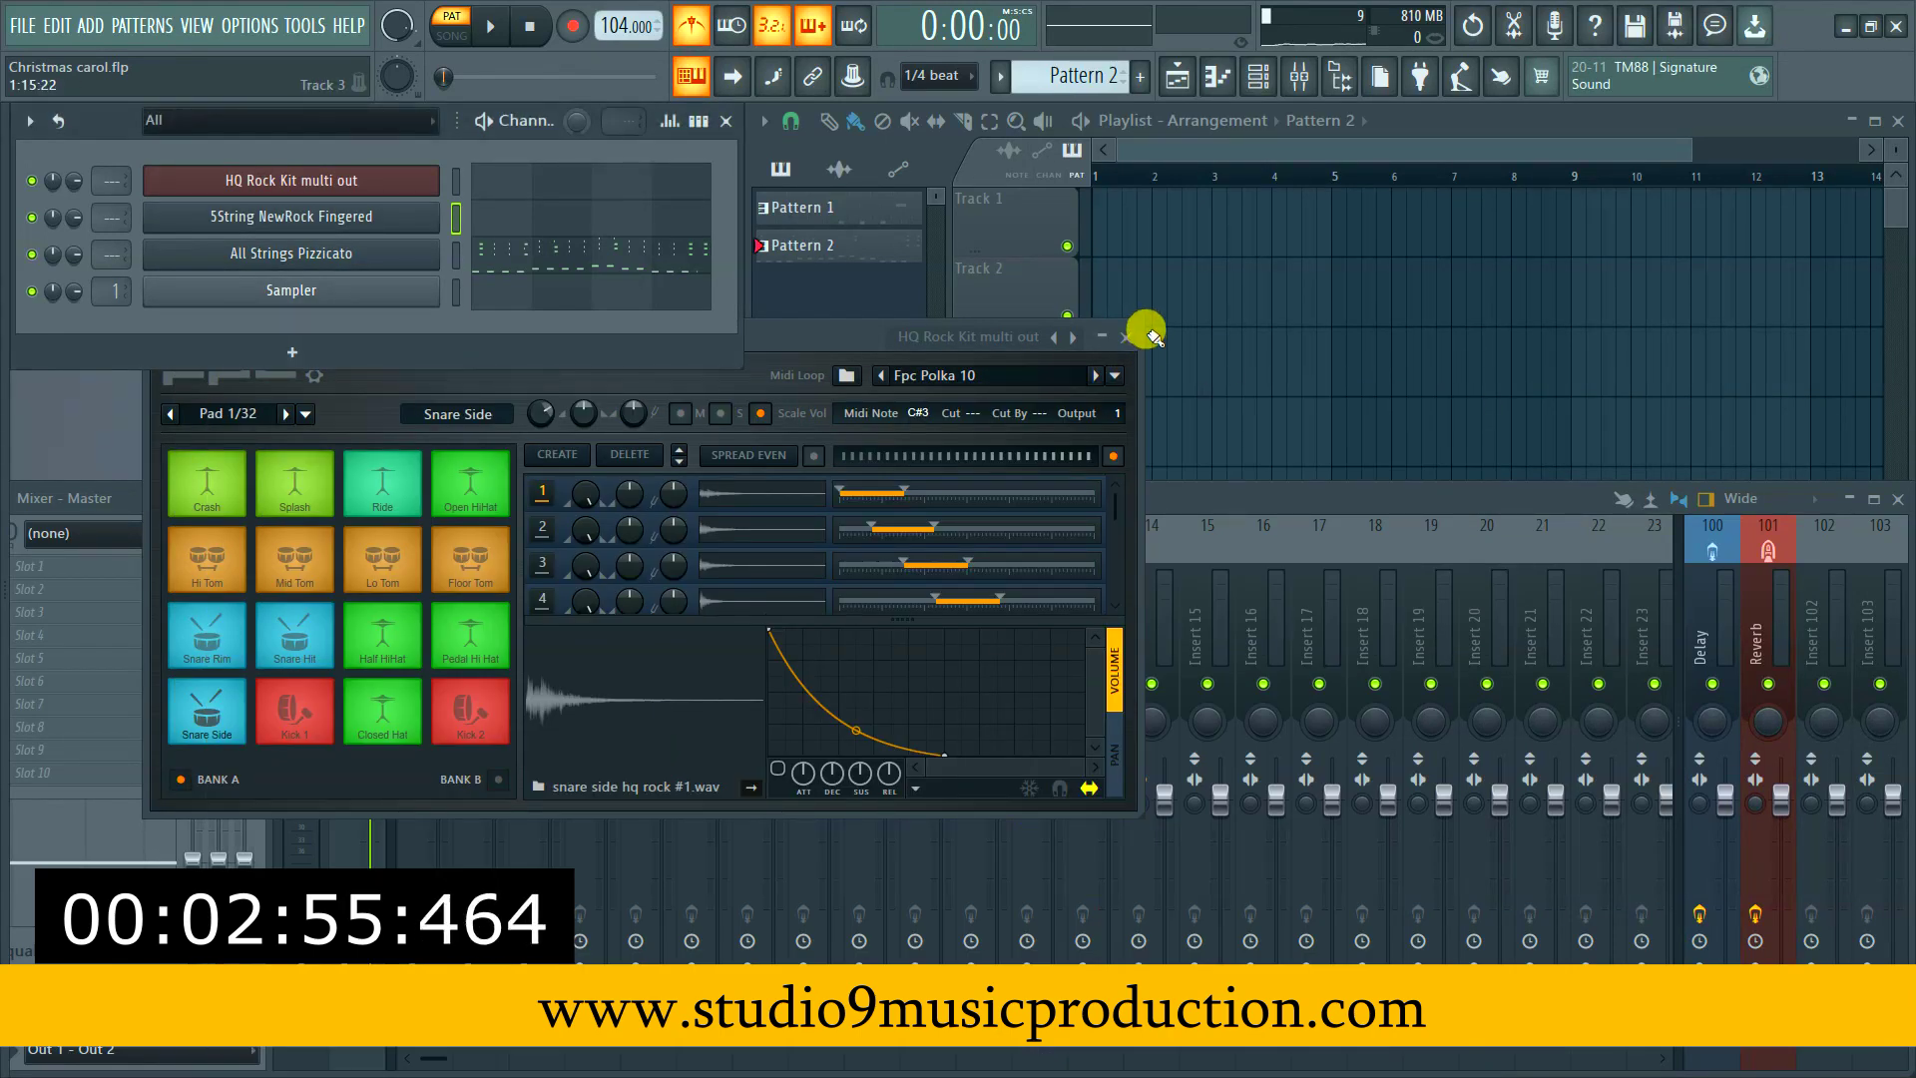
left_click(1129, 343)
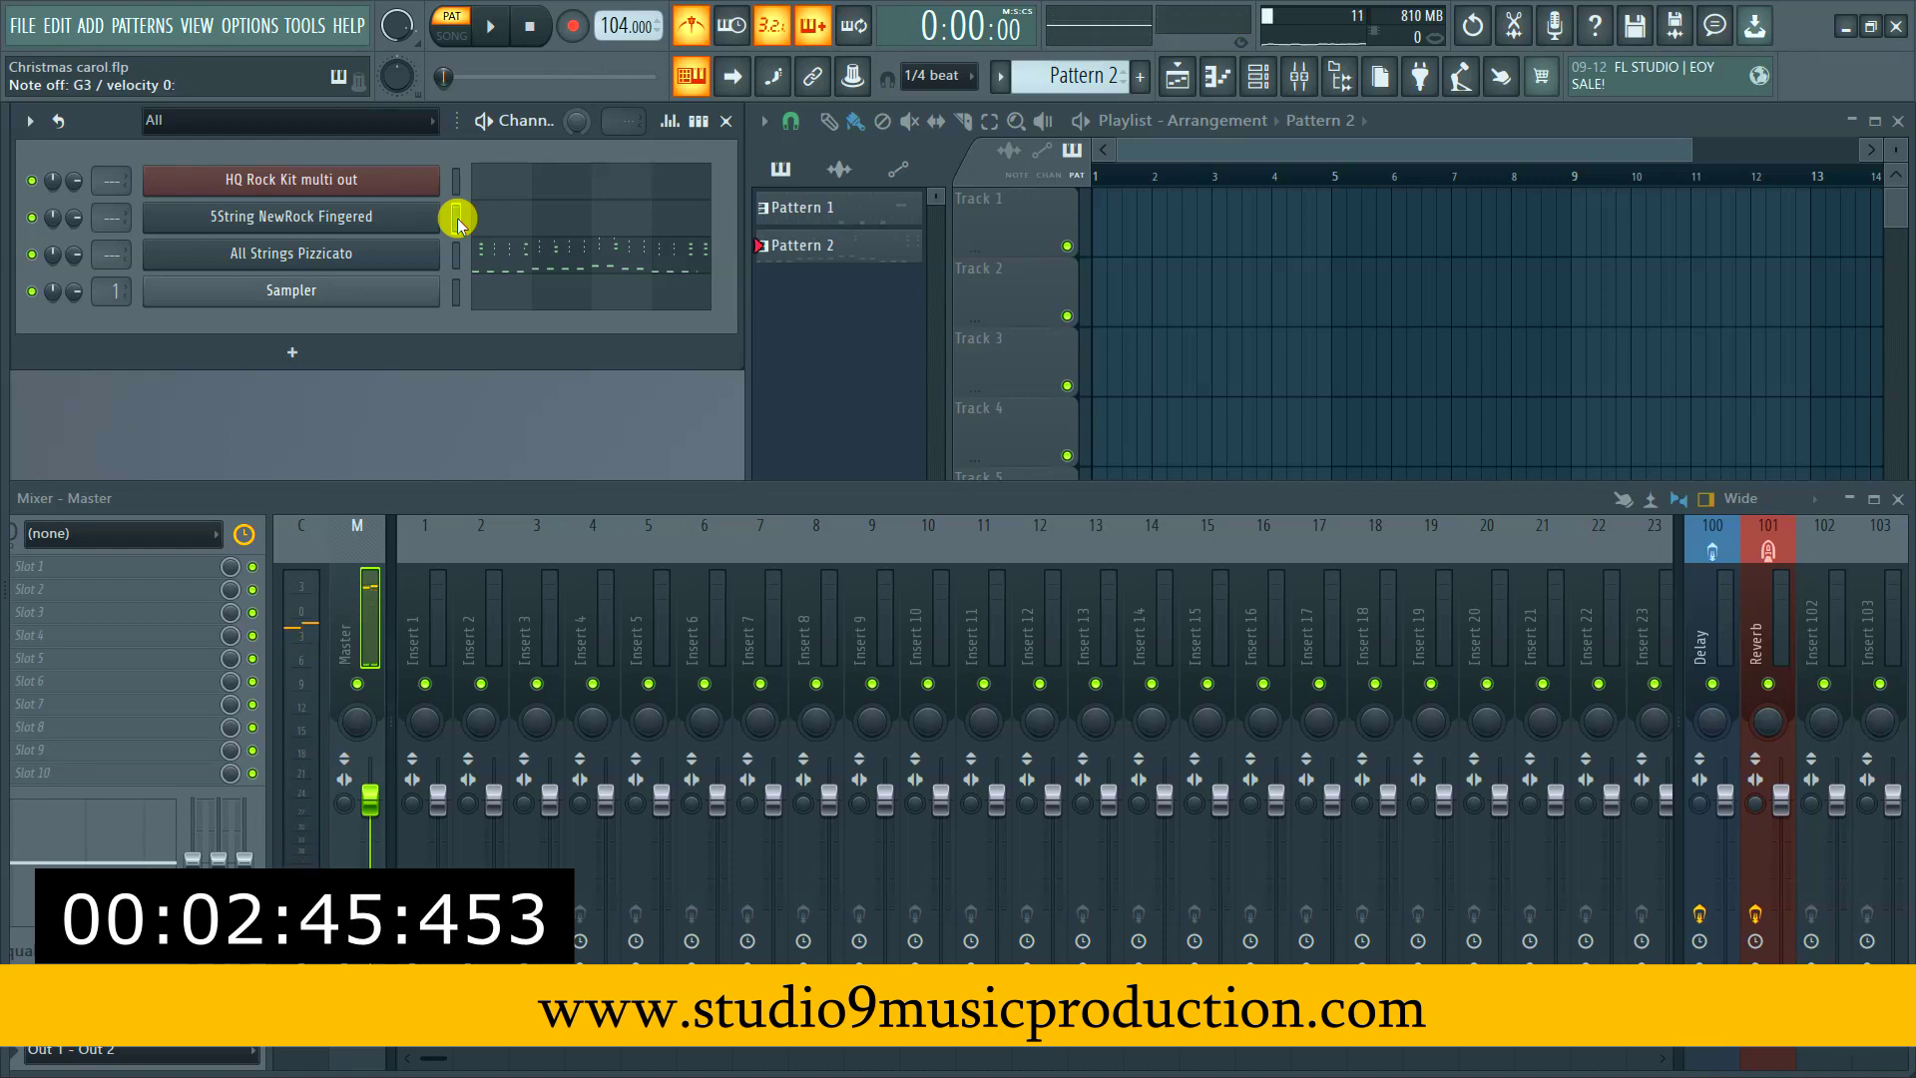
Record a bass line on the 5String NewRock Fingered channel into Pattern 2, capturing notes and automation
left_click(572, 27)
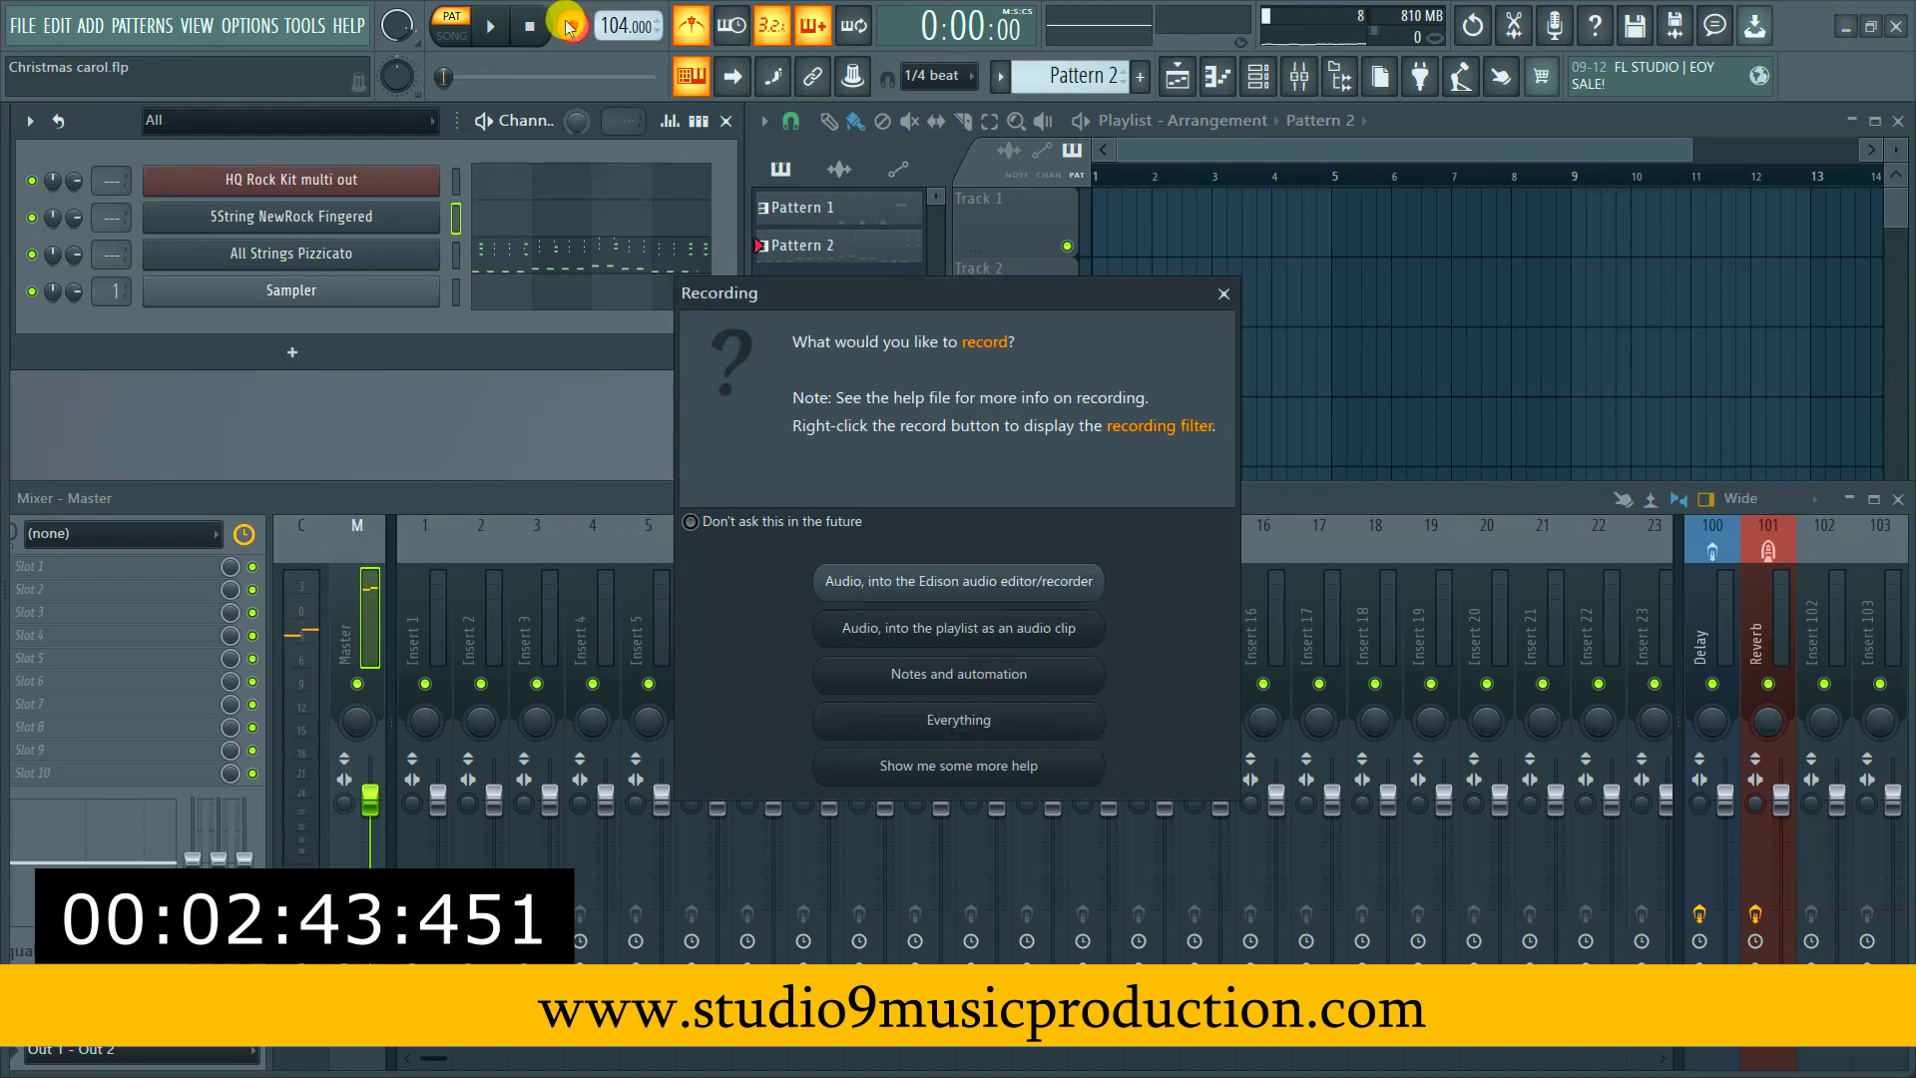
left_click(888, 674)
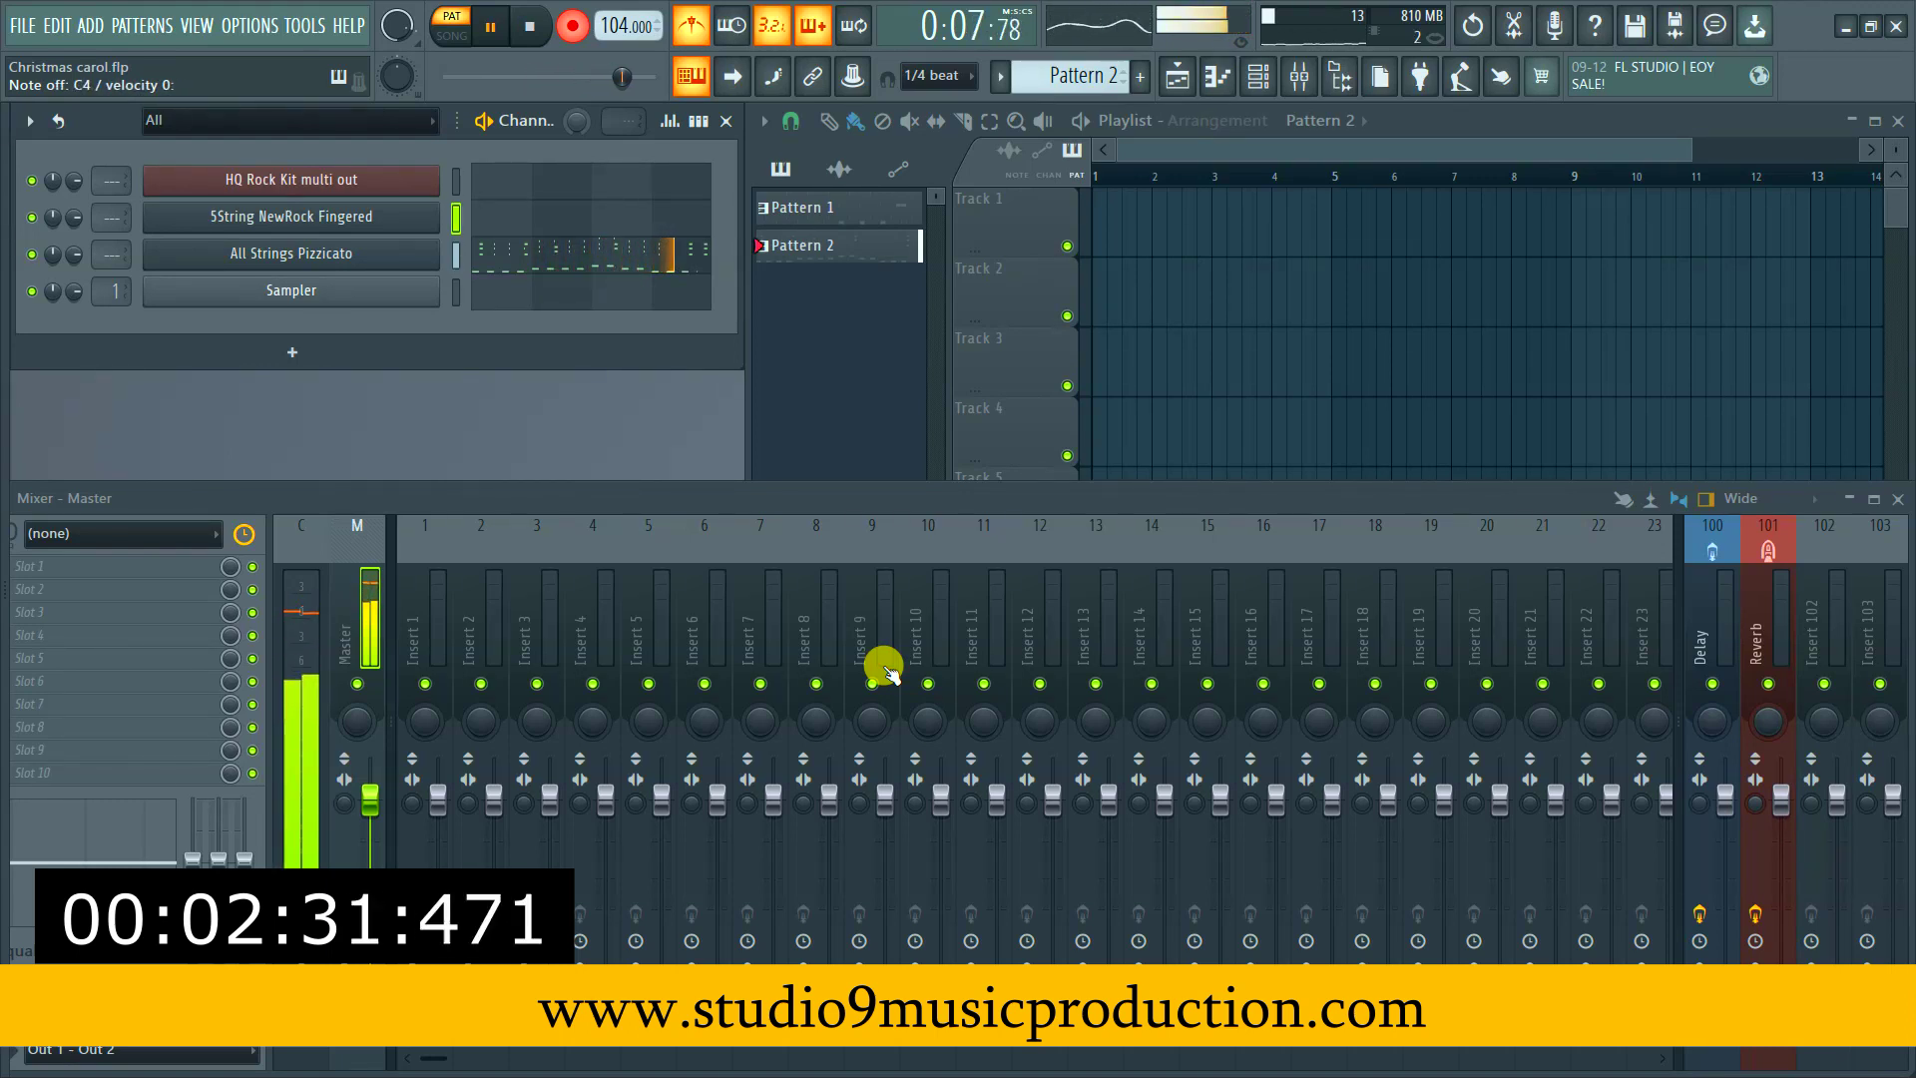
key("space")
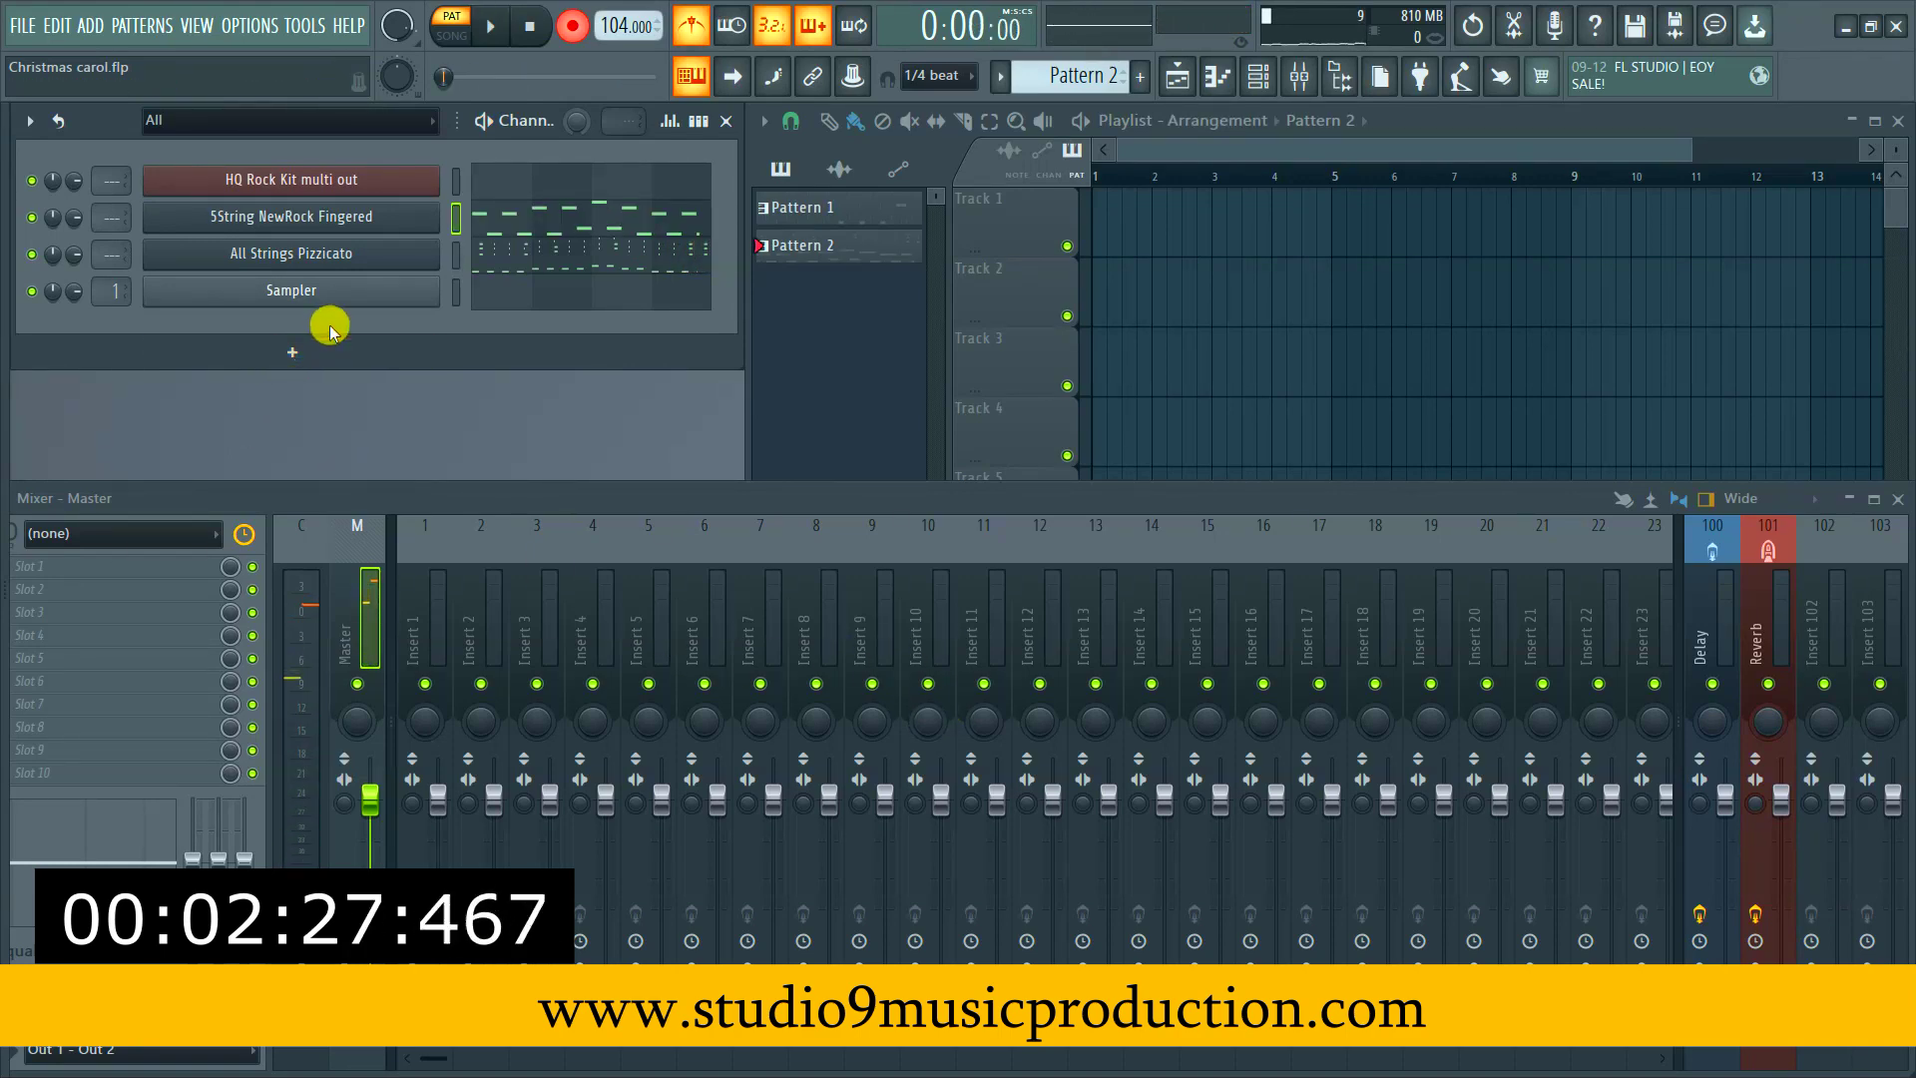
Insert a FLEX channel with the All Strings Slow preset from the Essential Strings pack and close its window
right_click(364, 296)
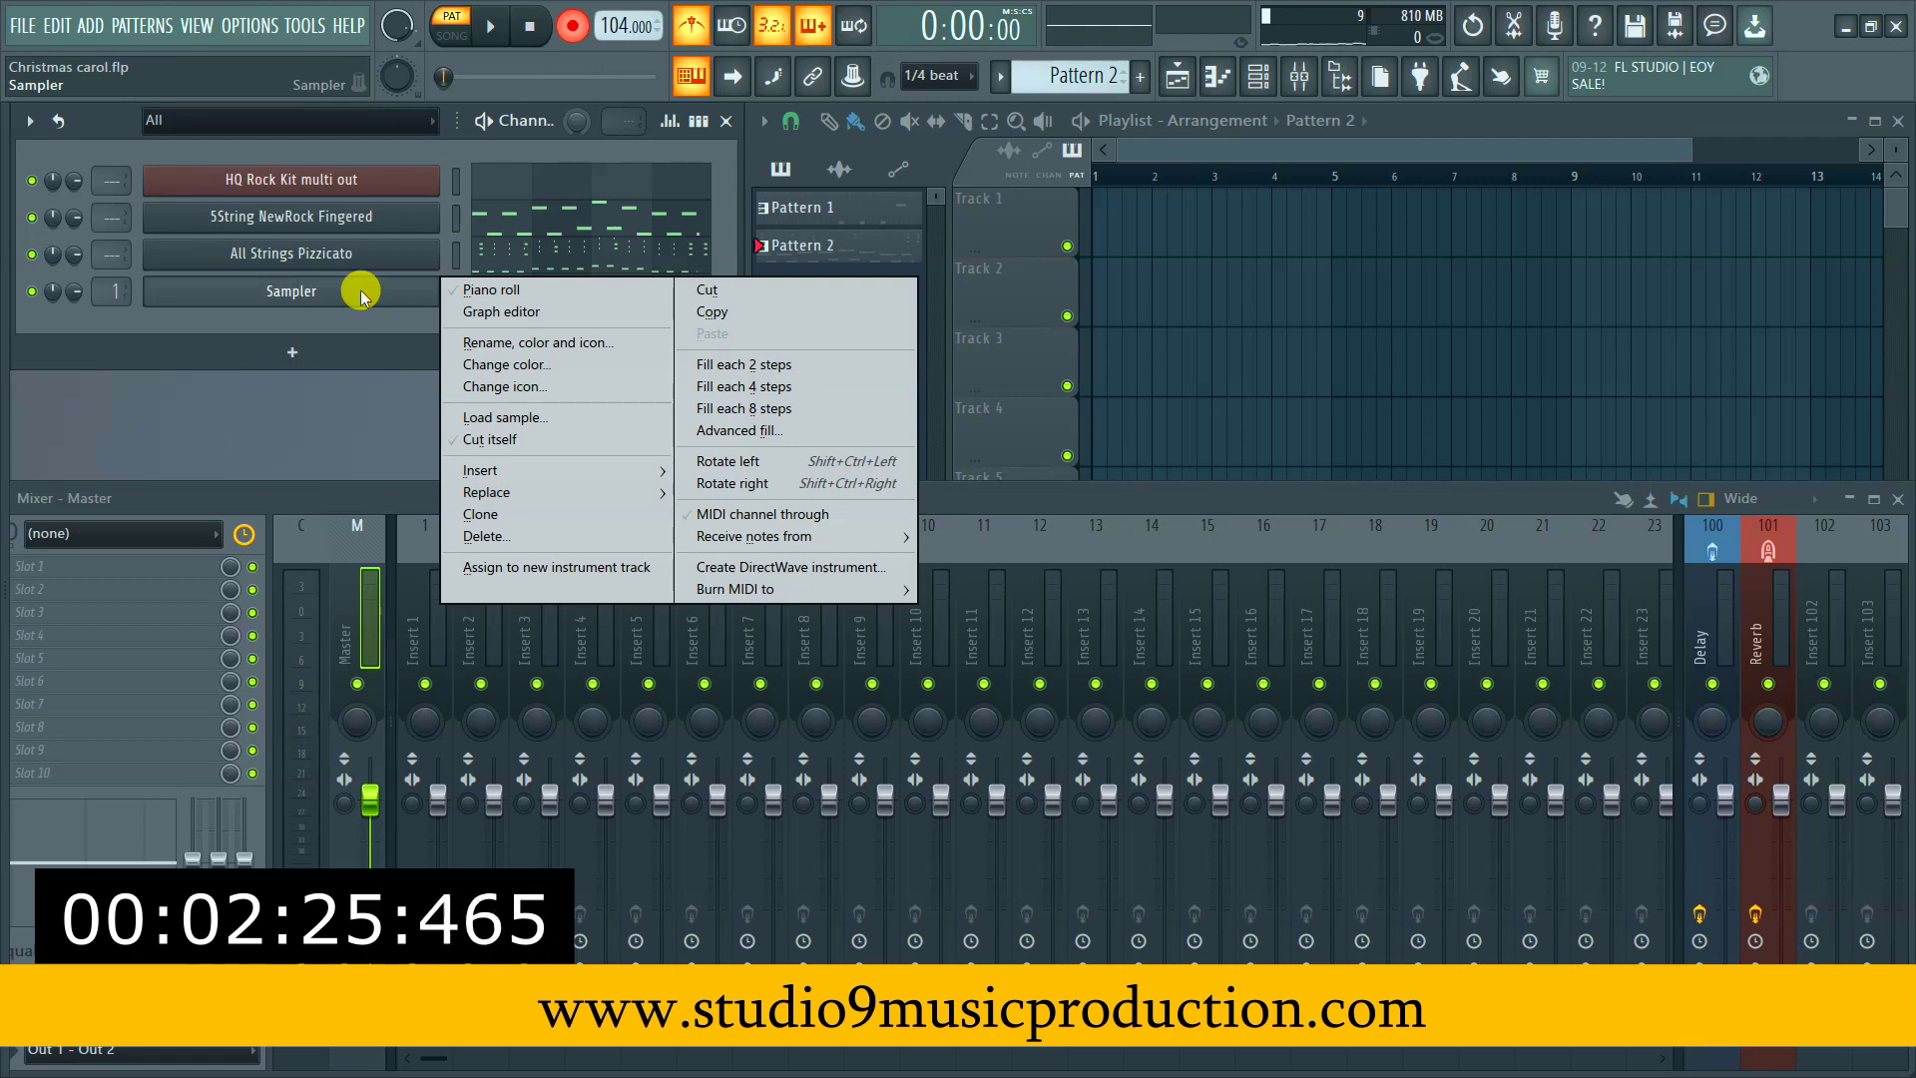
mouse_move(584, 479)
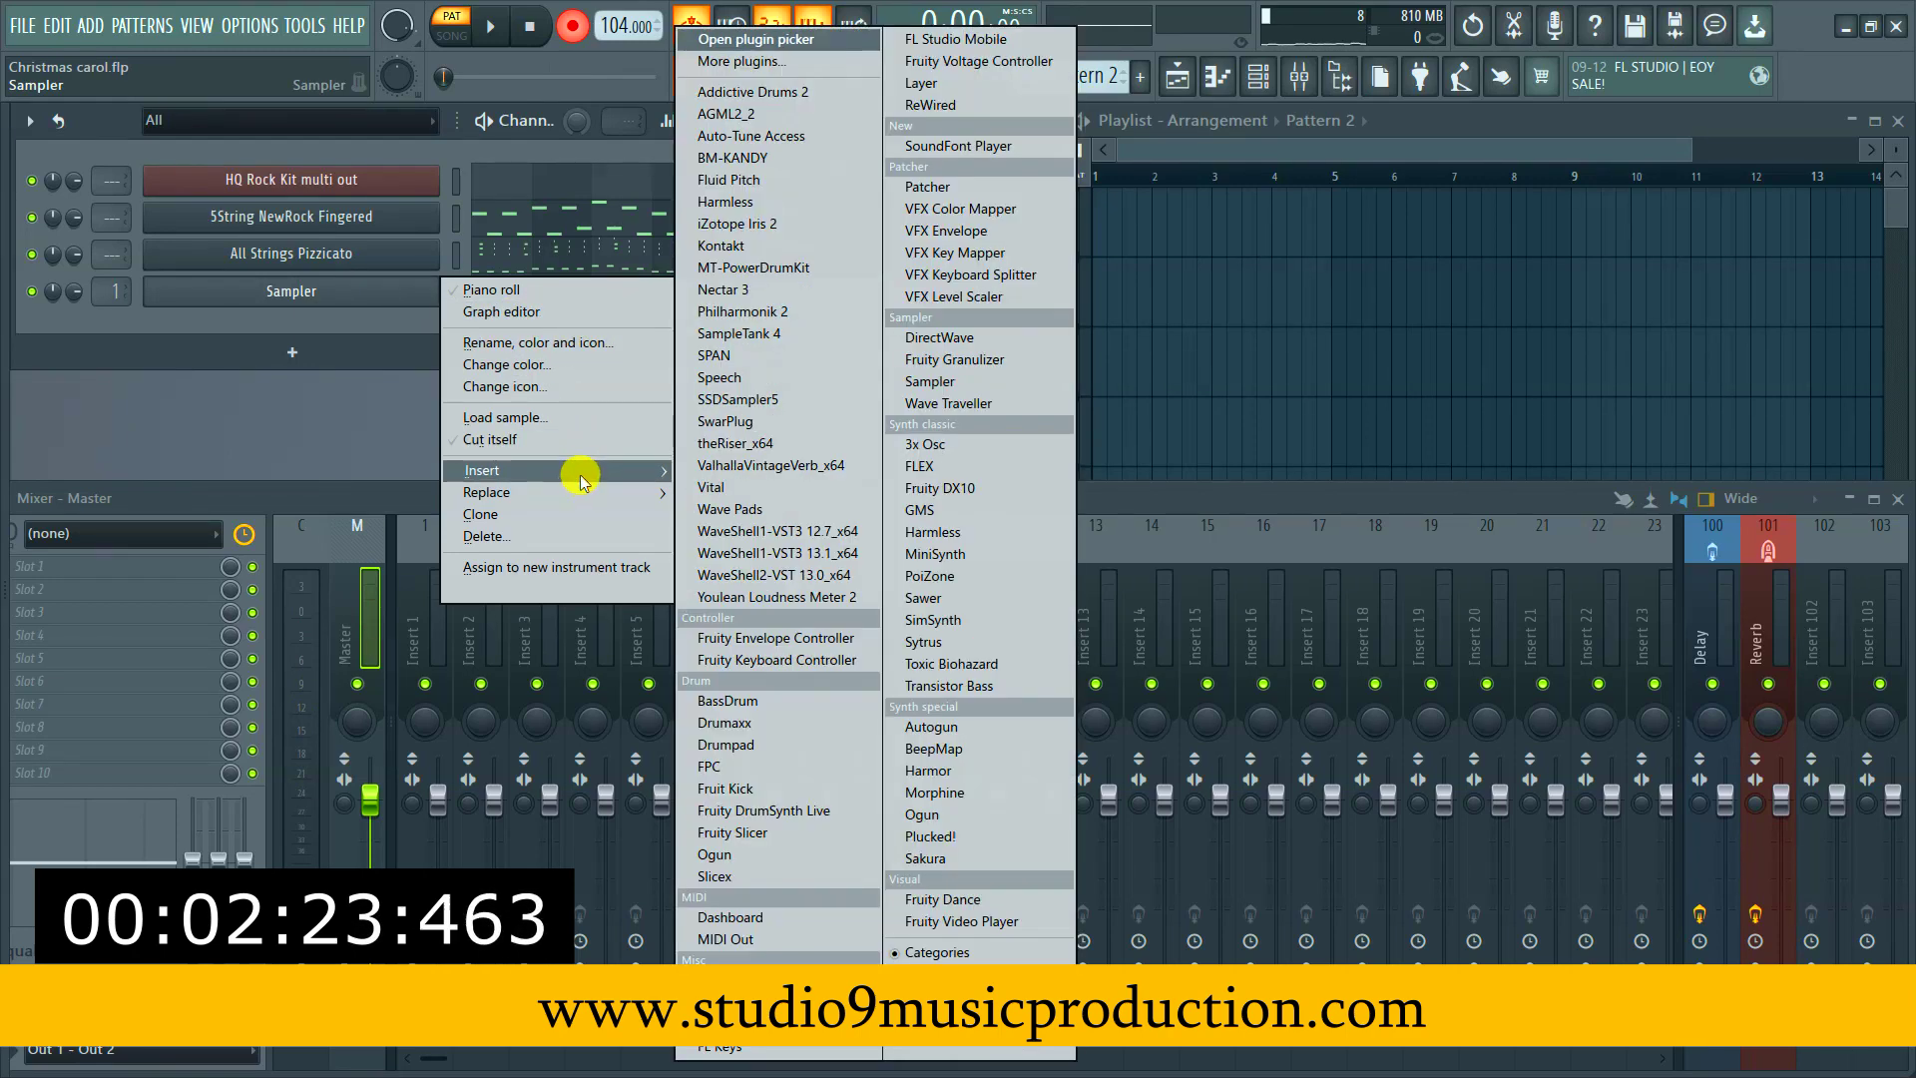
left_click(956, 469)
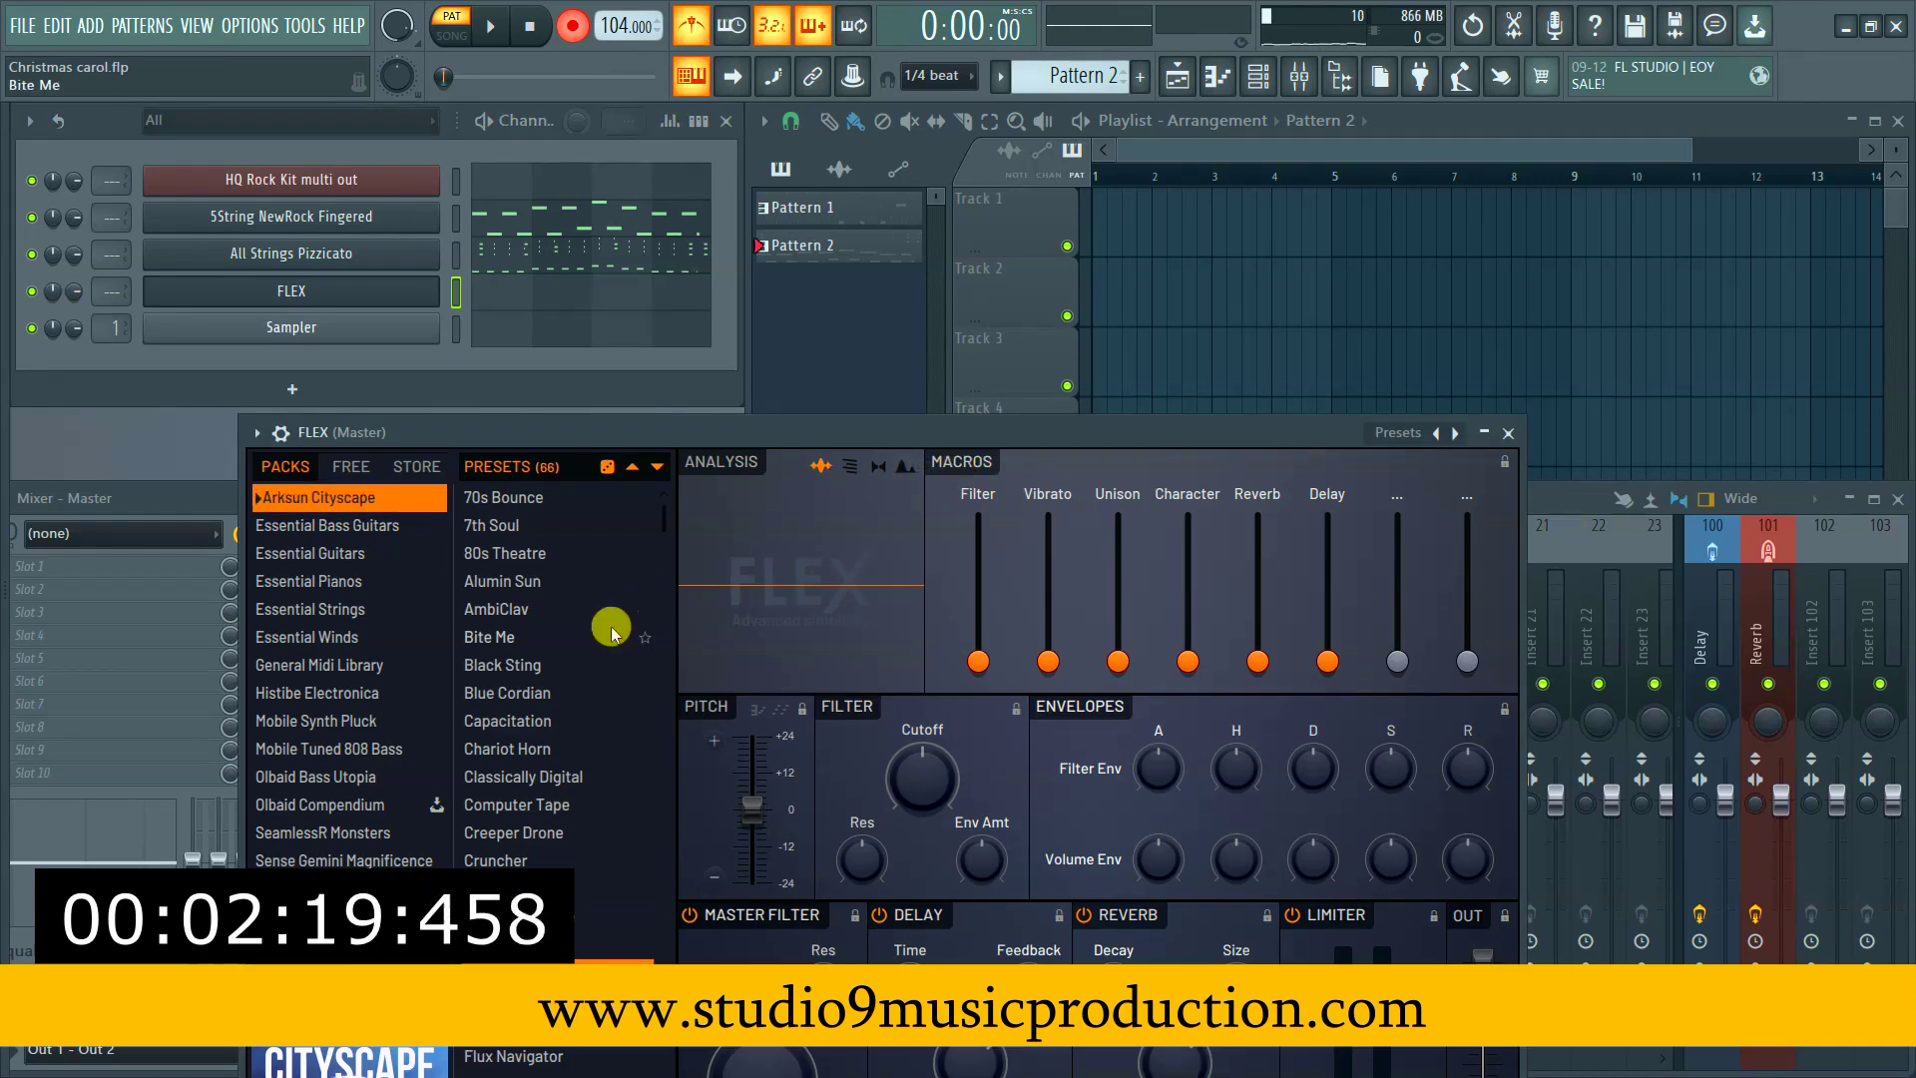
left_click(354, 611)
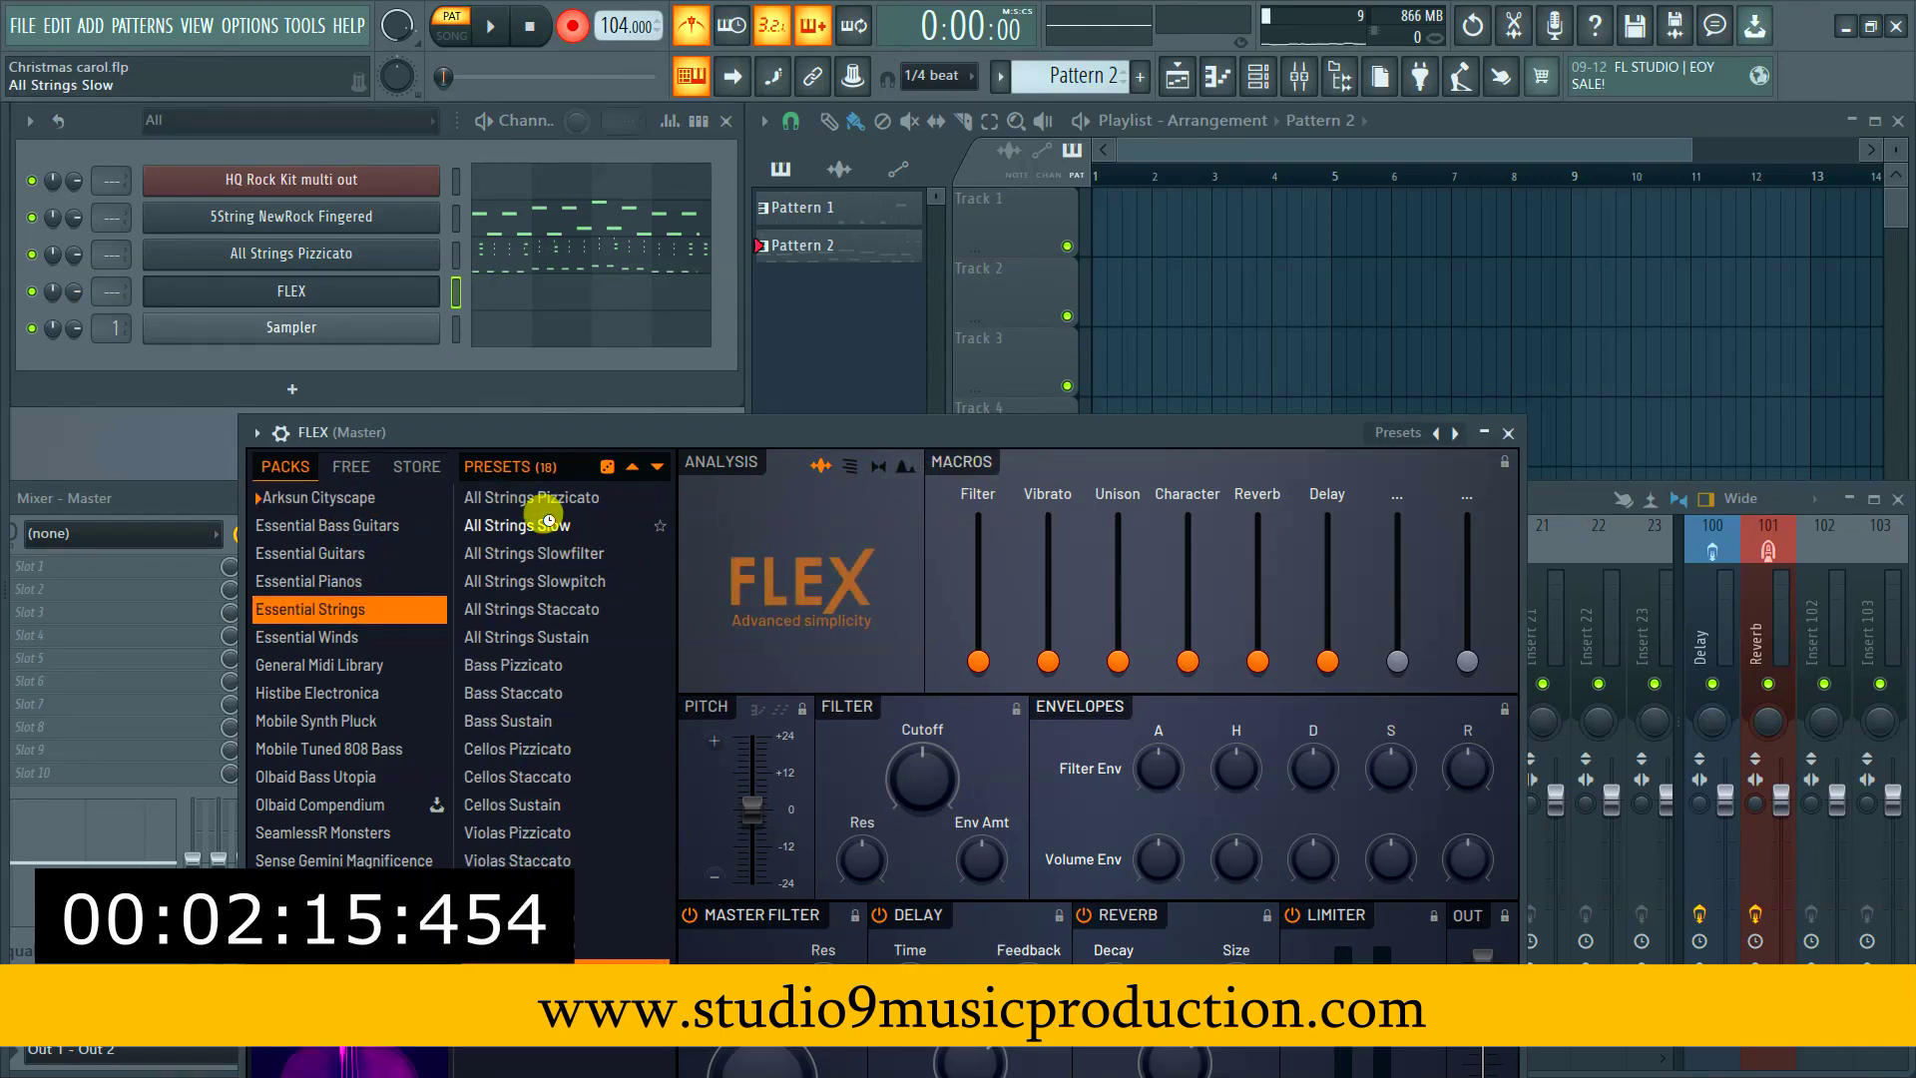
left_click(549, 523)
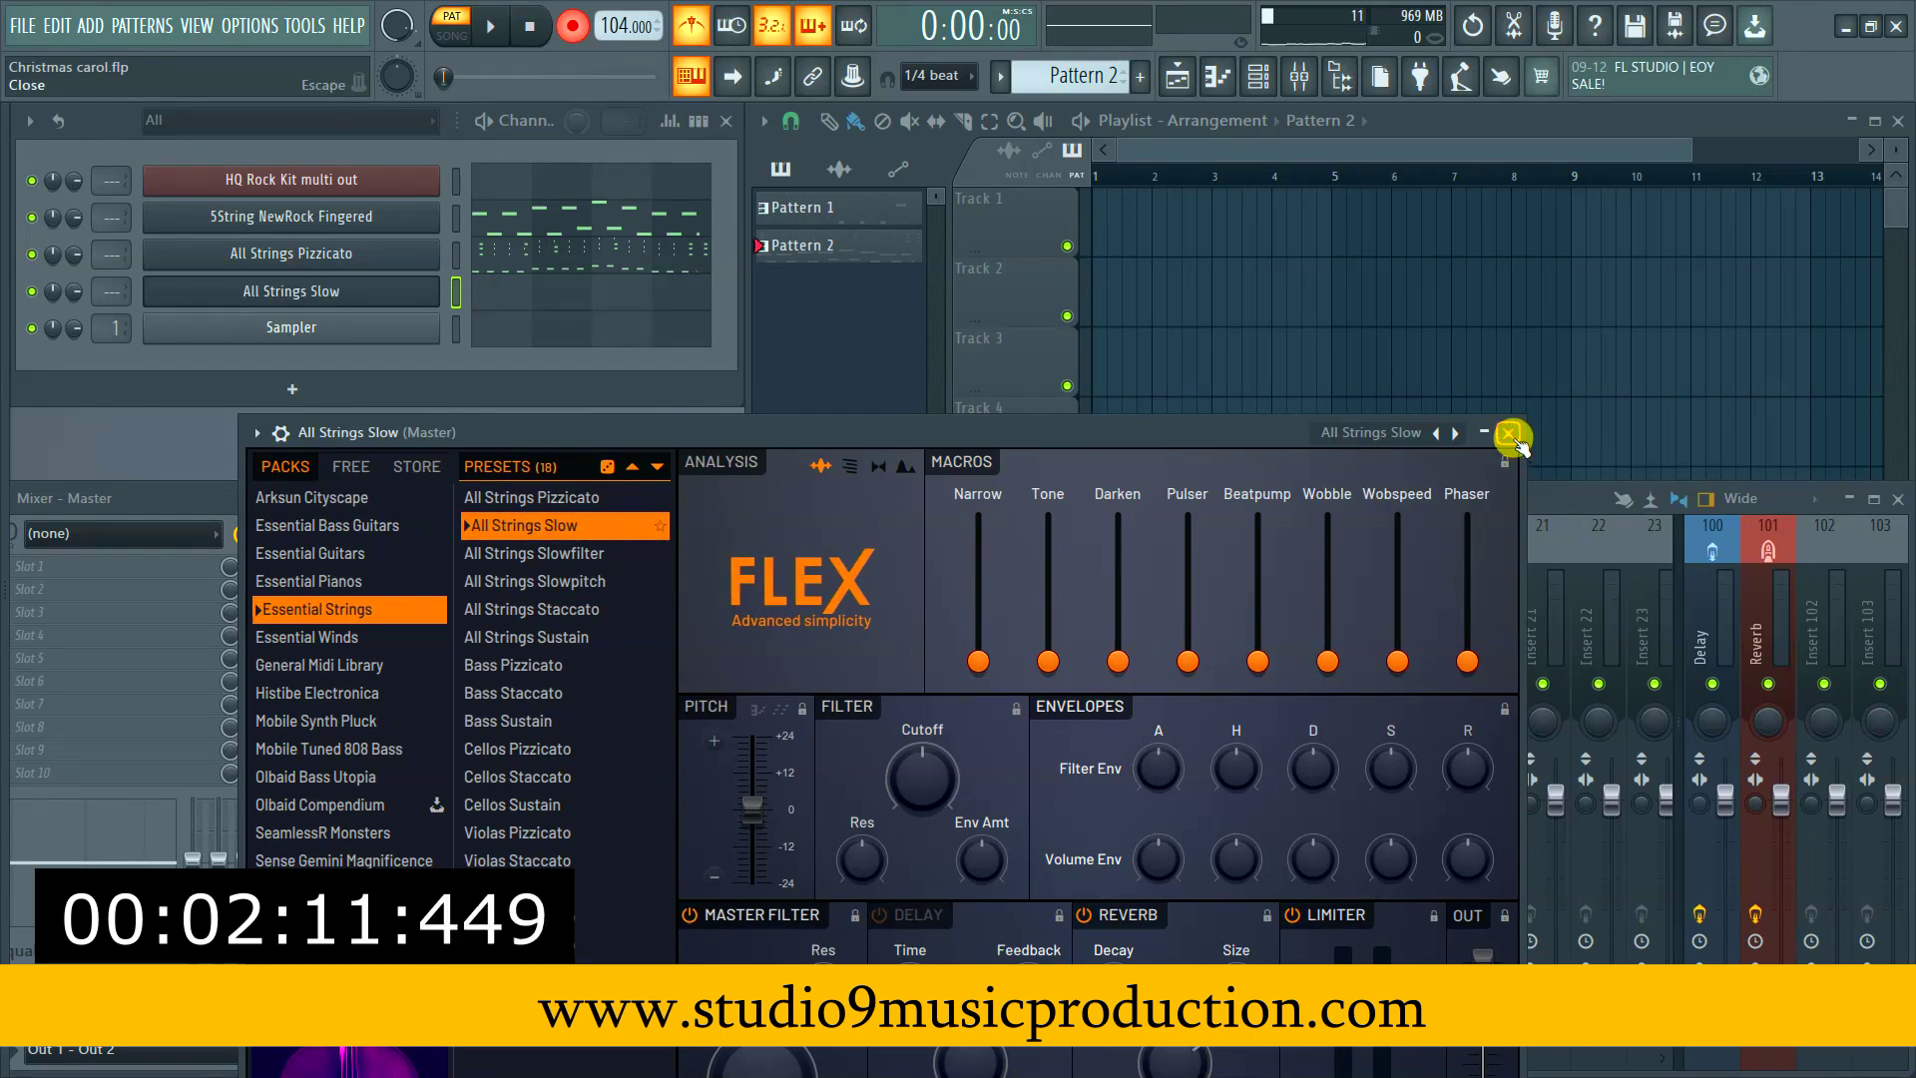
left_click(1510, 434)
Clone the All Strings Slow channel, load the Steinway D preset from Essential Pianos into the copy, and close its window
right_click(372, 290)
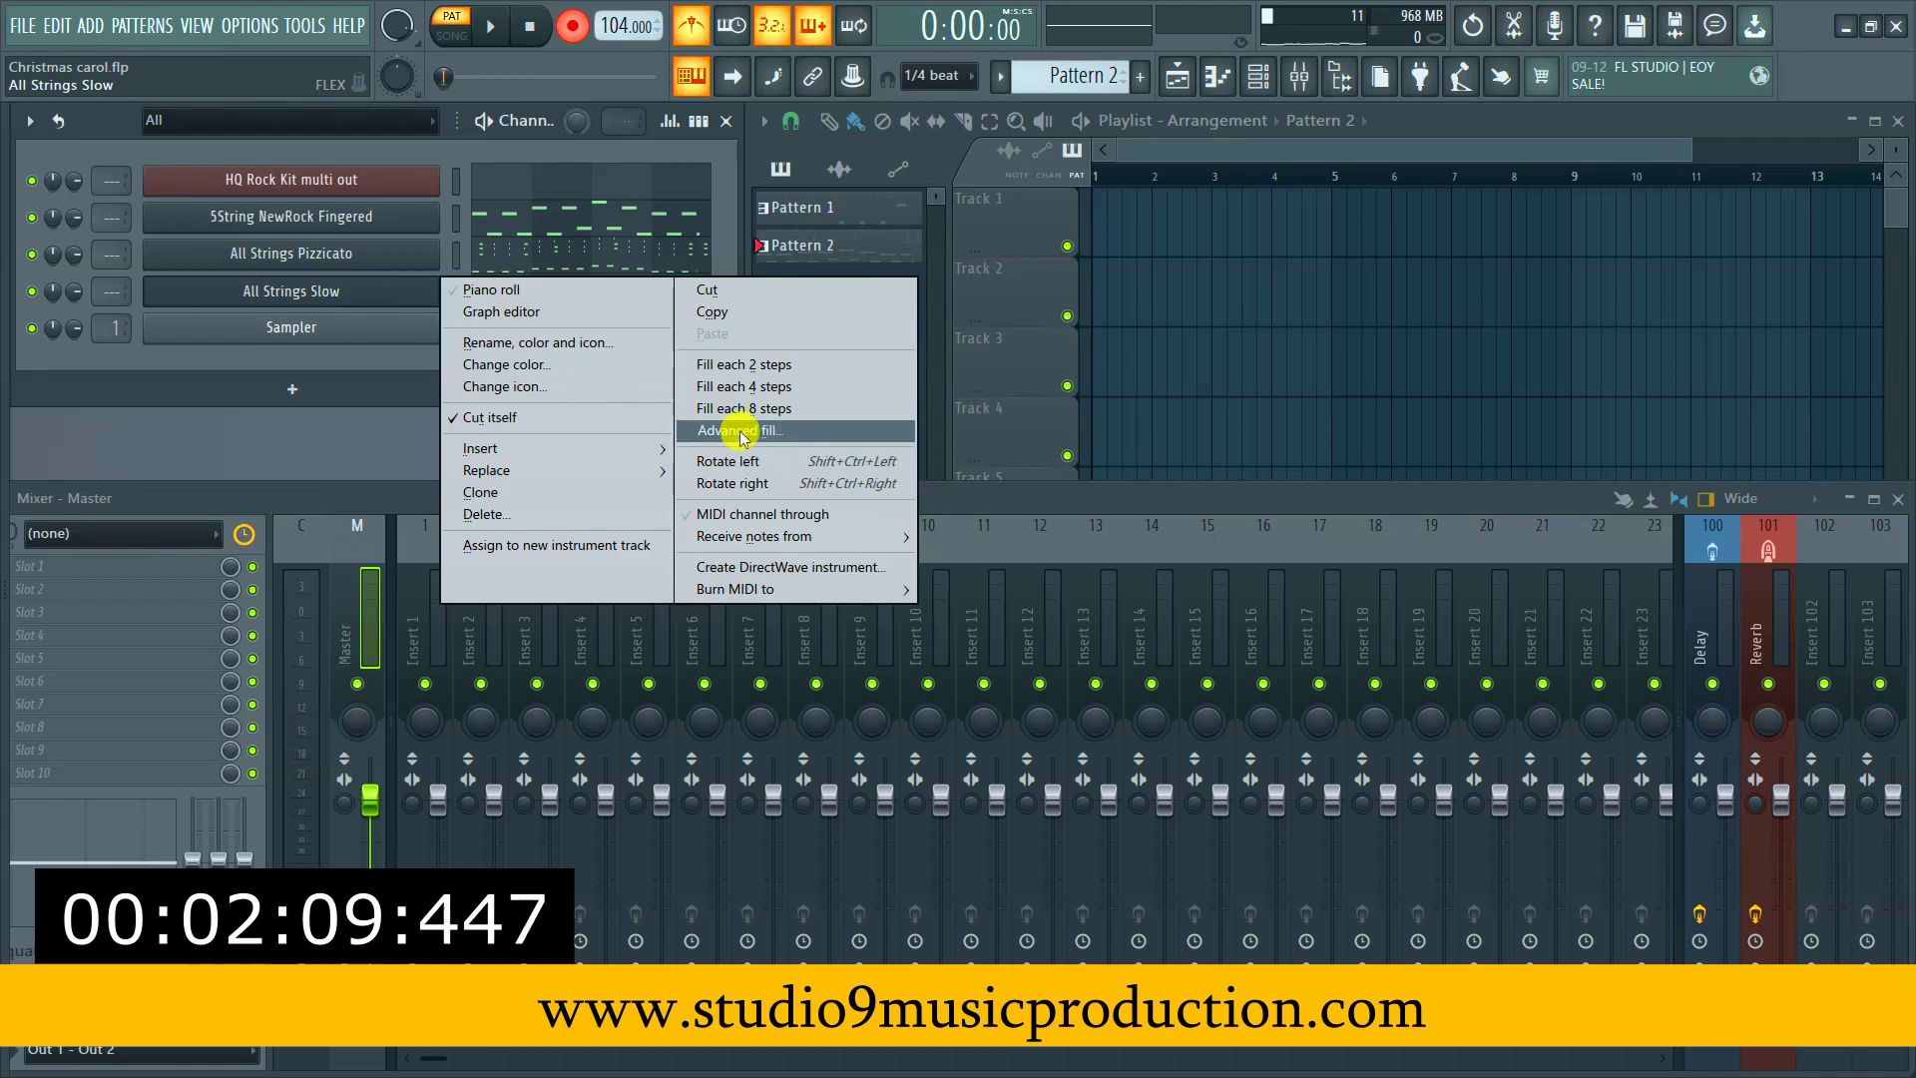
left_click(571, 492)
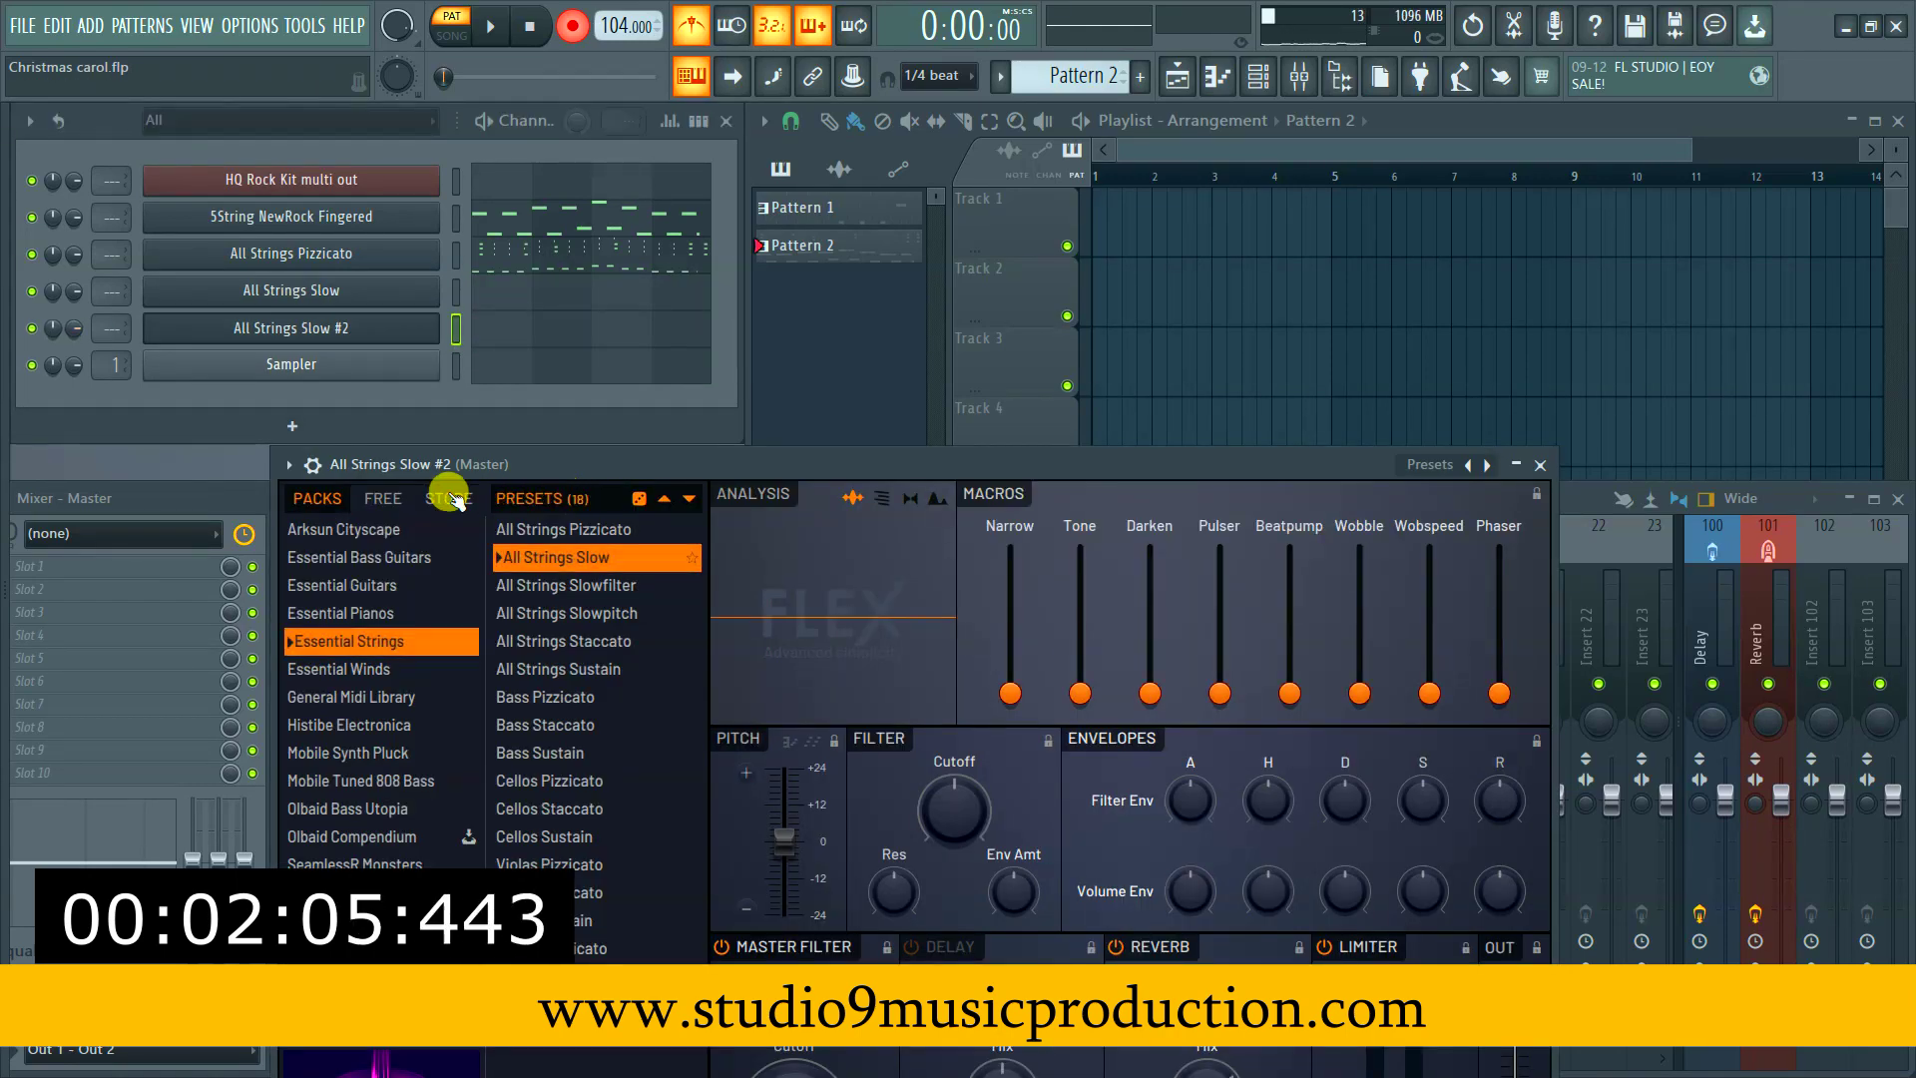
left_click(383, 619)
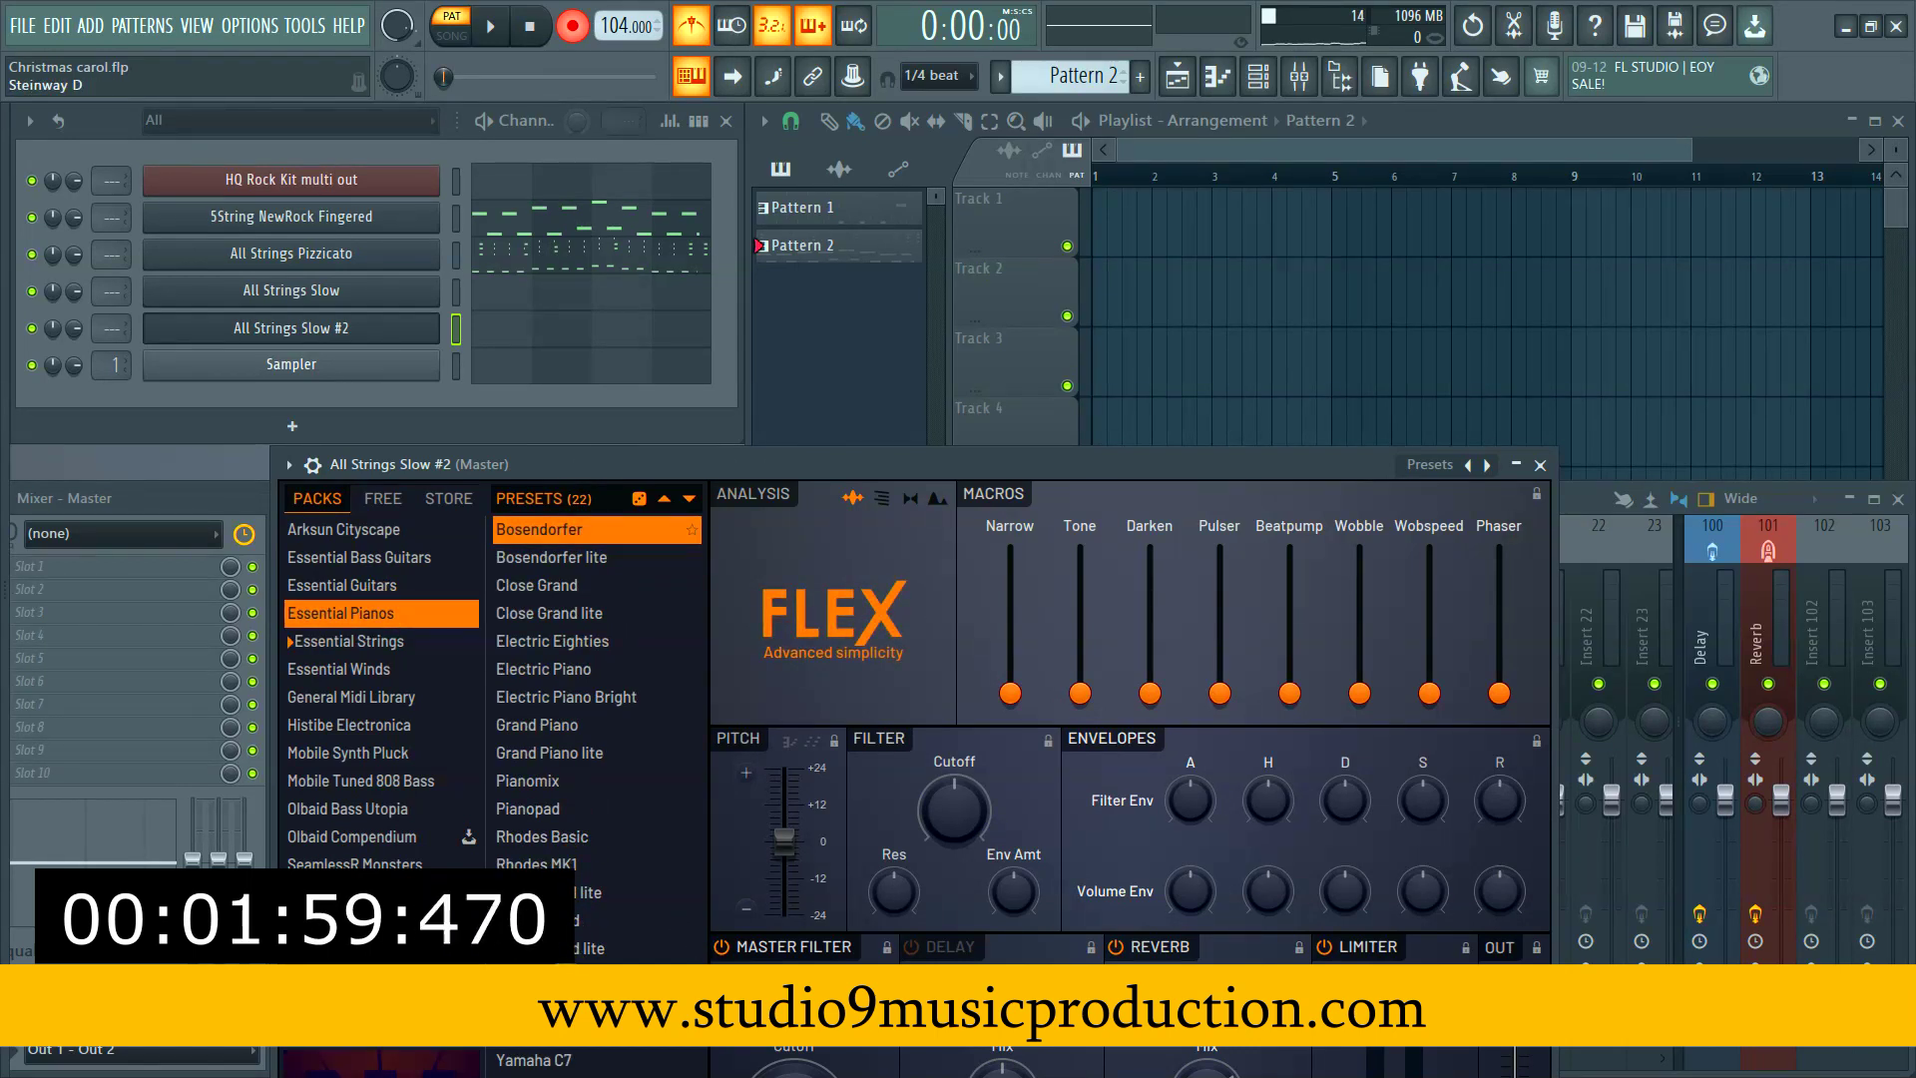
left_click(539, 976)
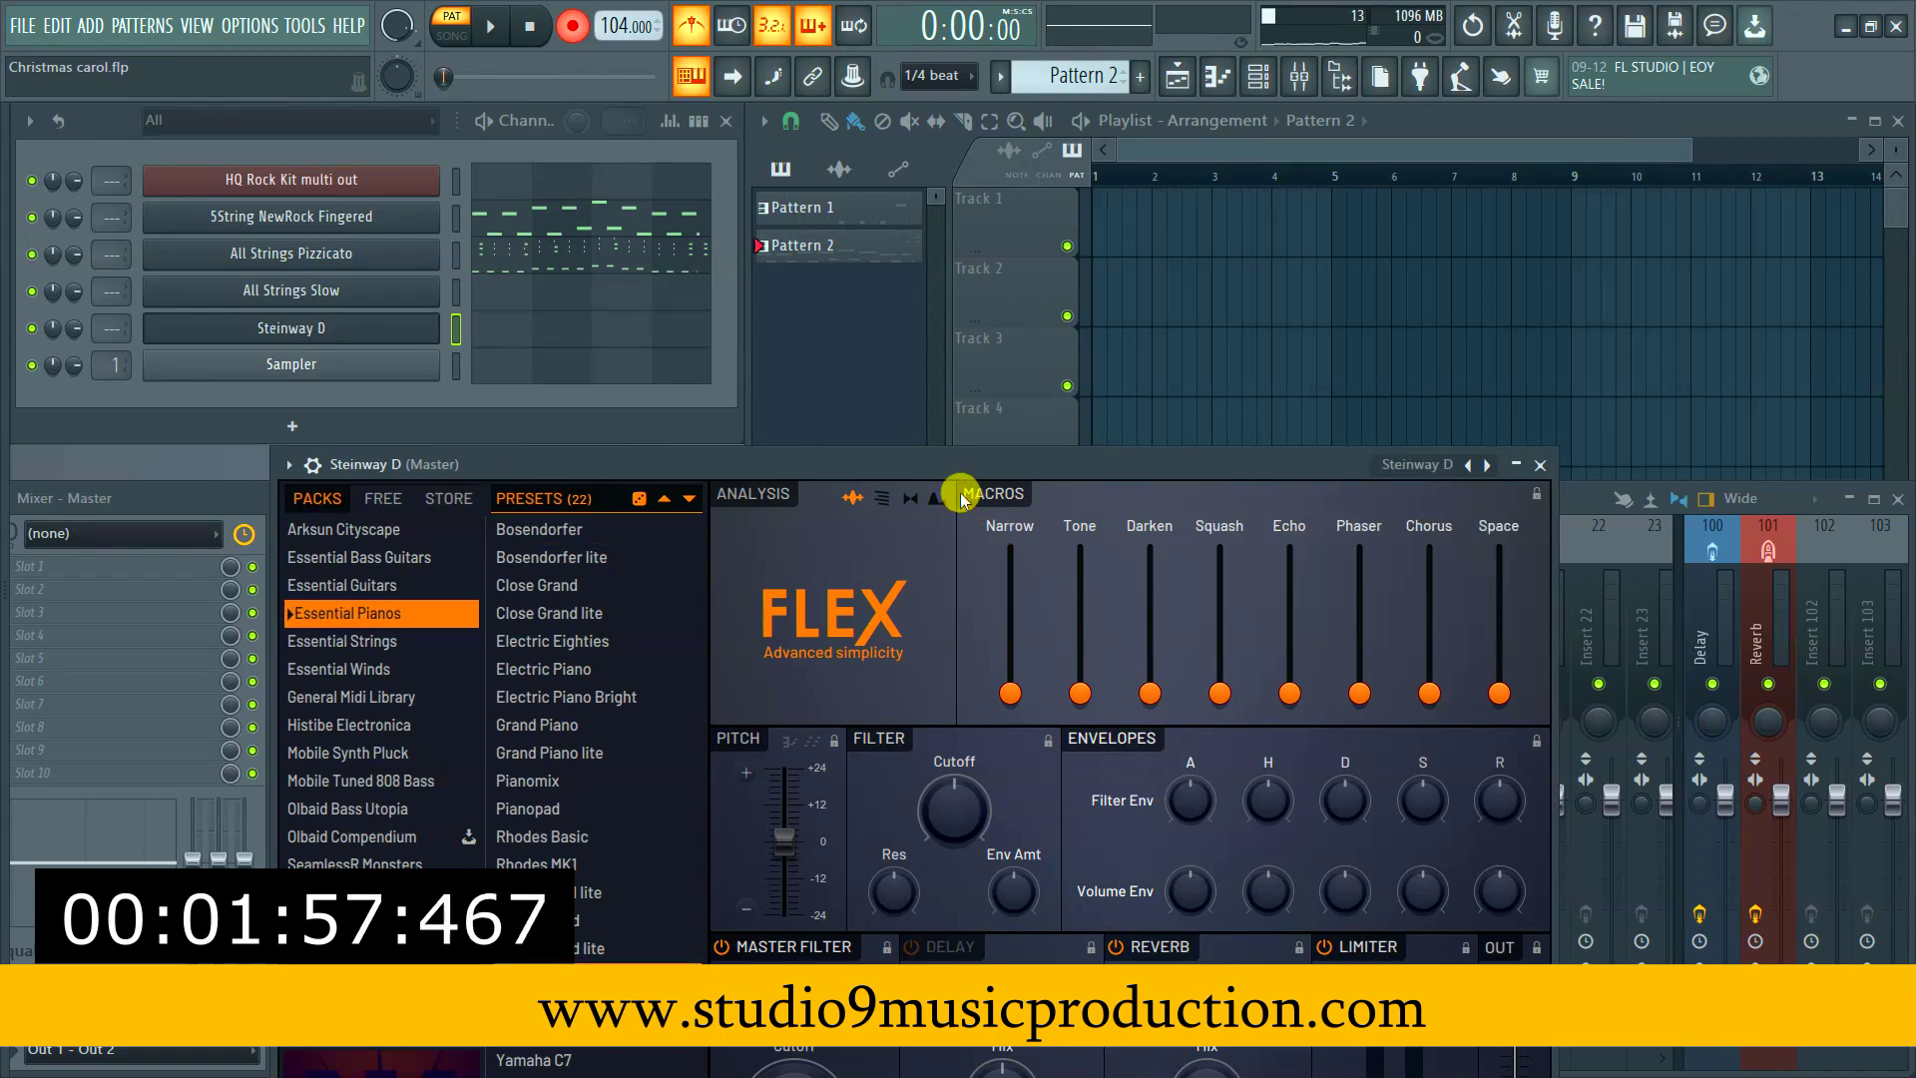
left_click_drag(951, 462, 731, 113)
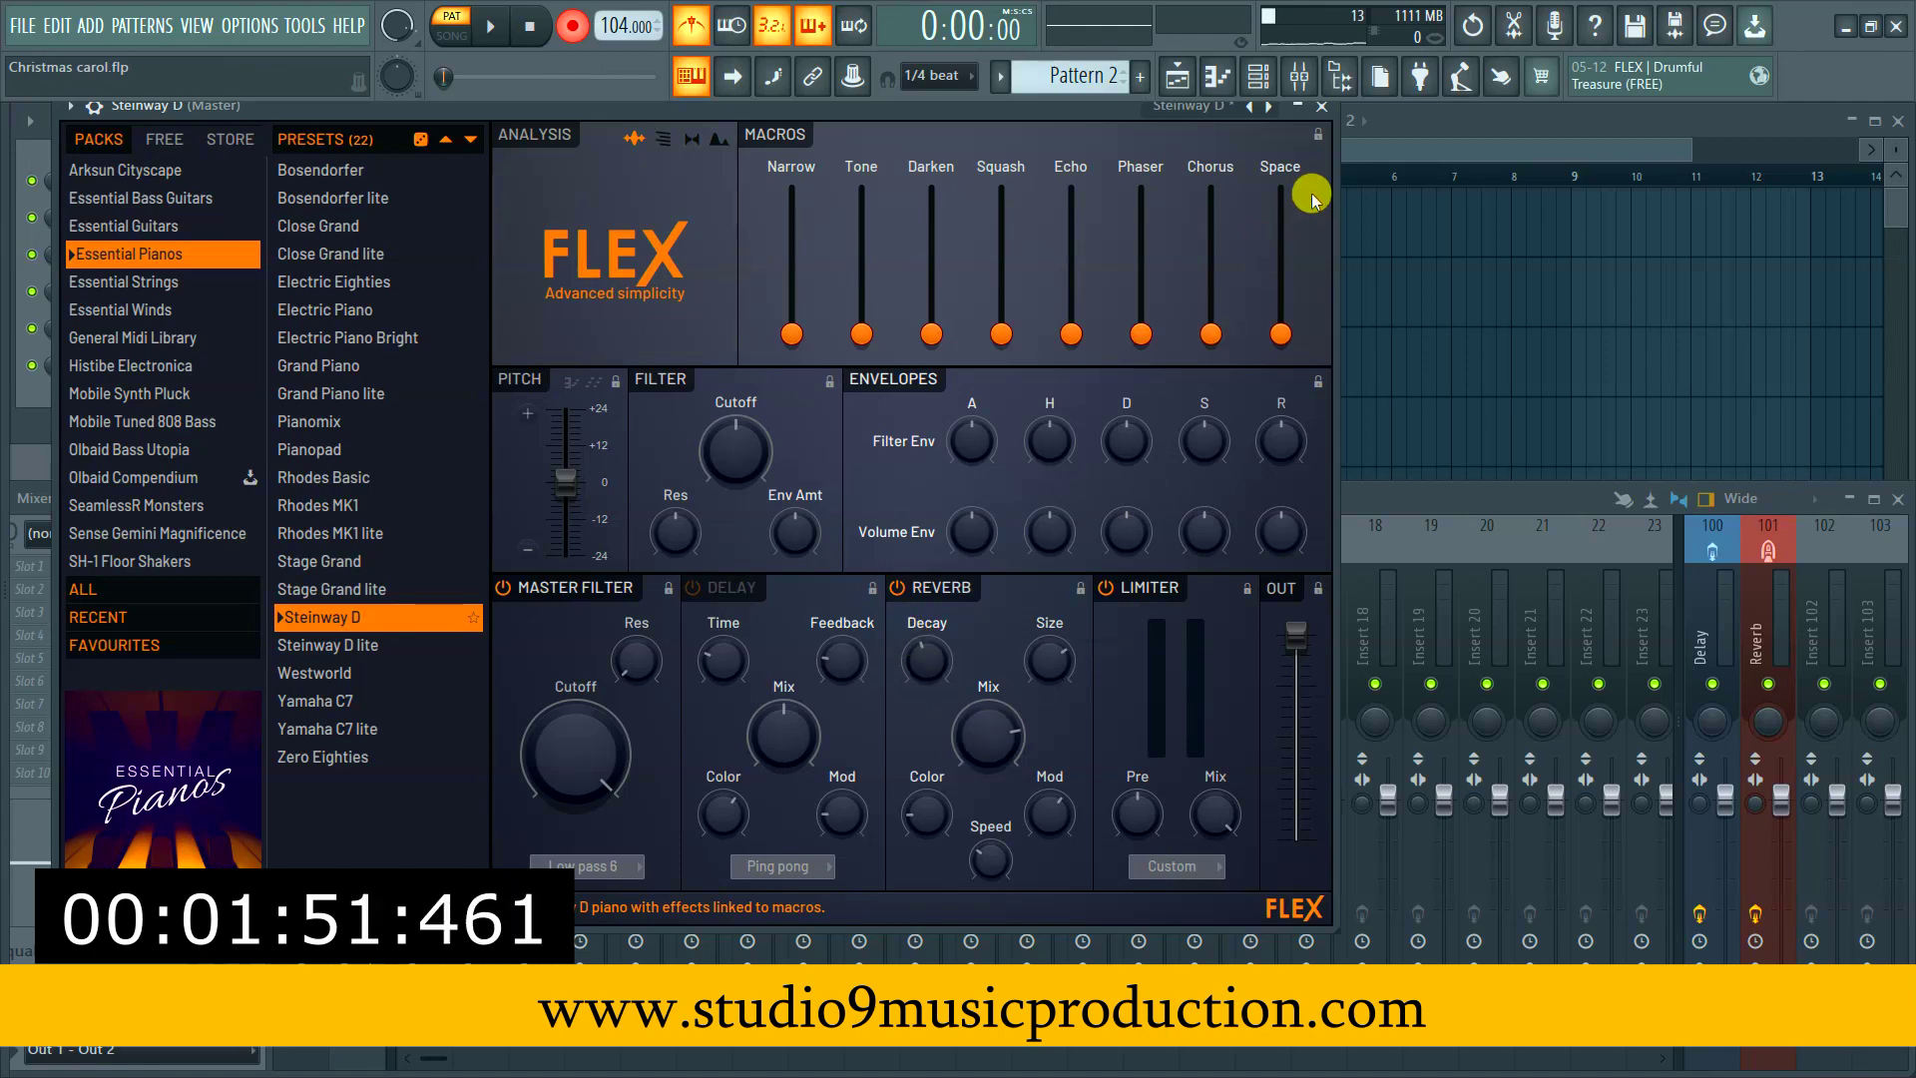
left_click(1323, 107)
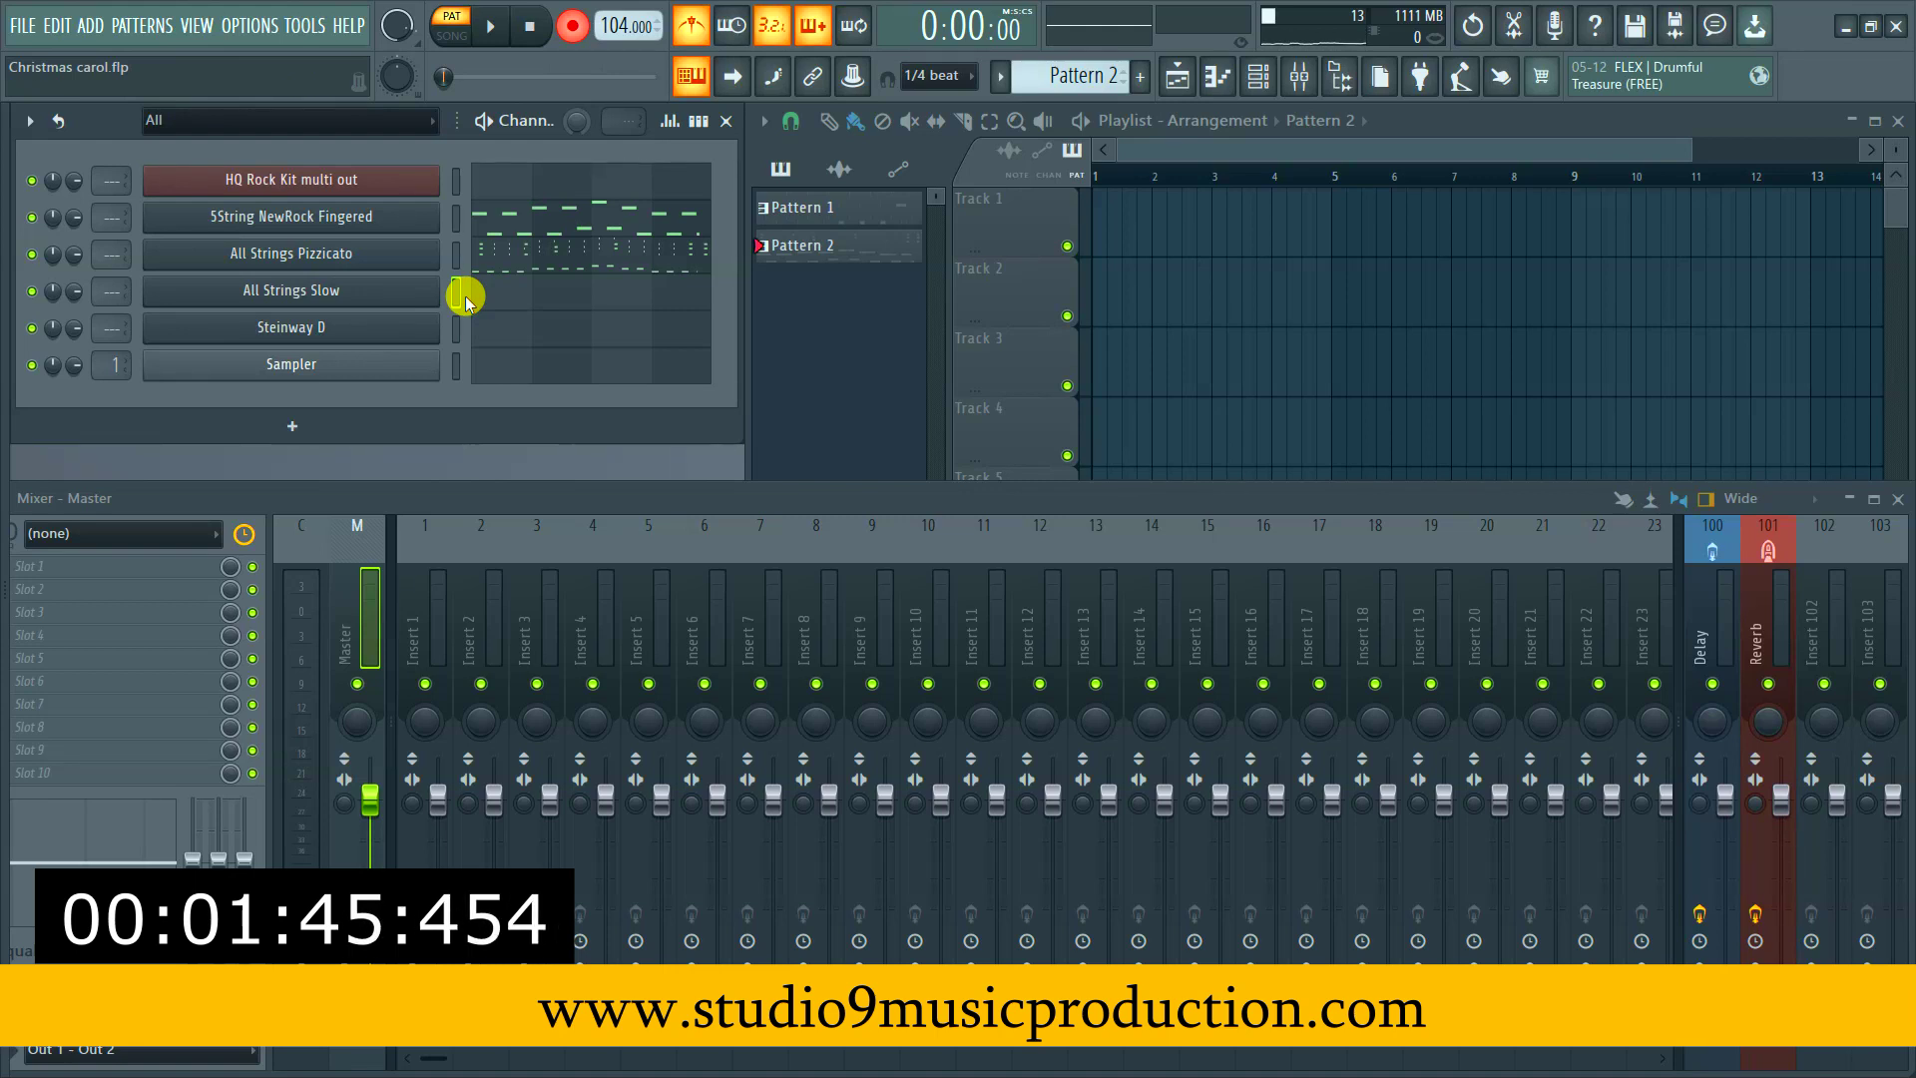
Record a sustained chord part on the All Strings Slow channel into Pattern 2
key("space")
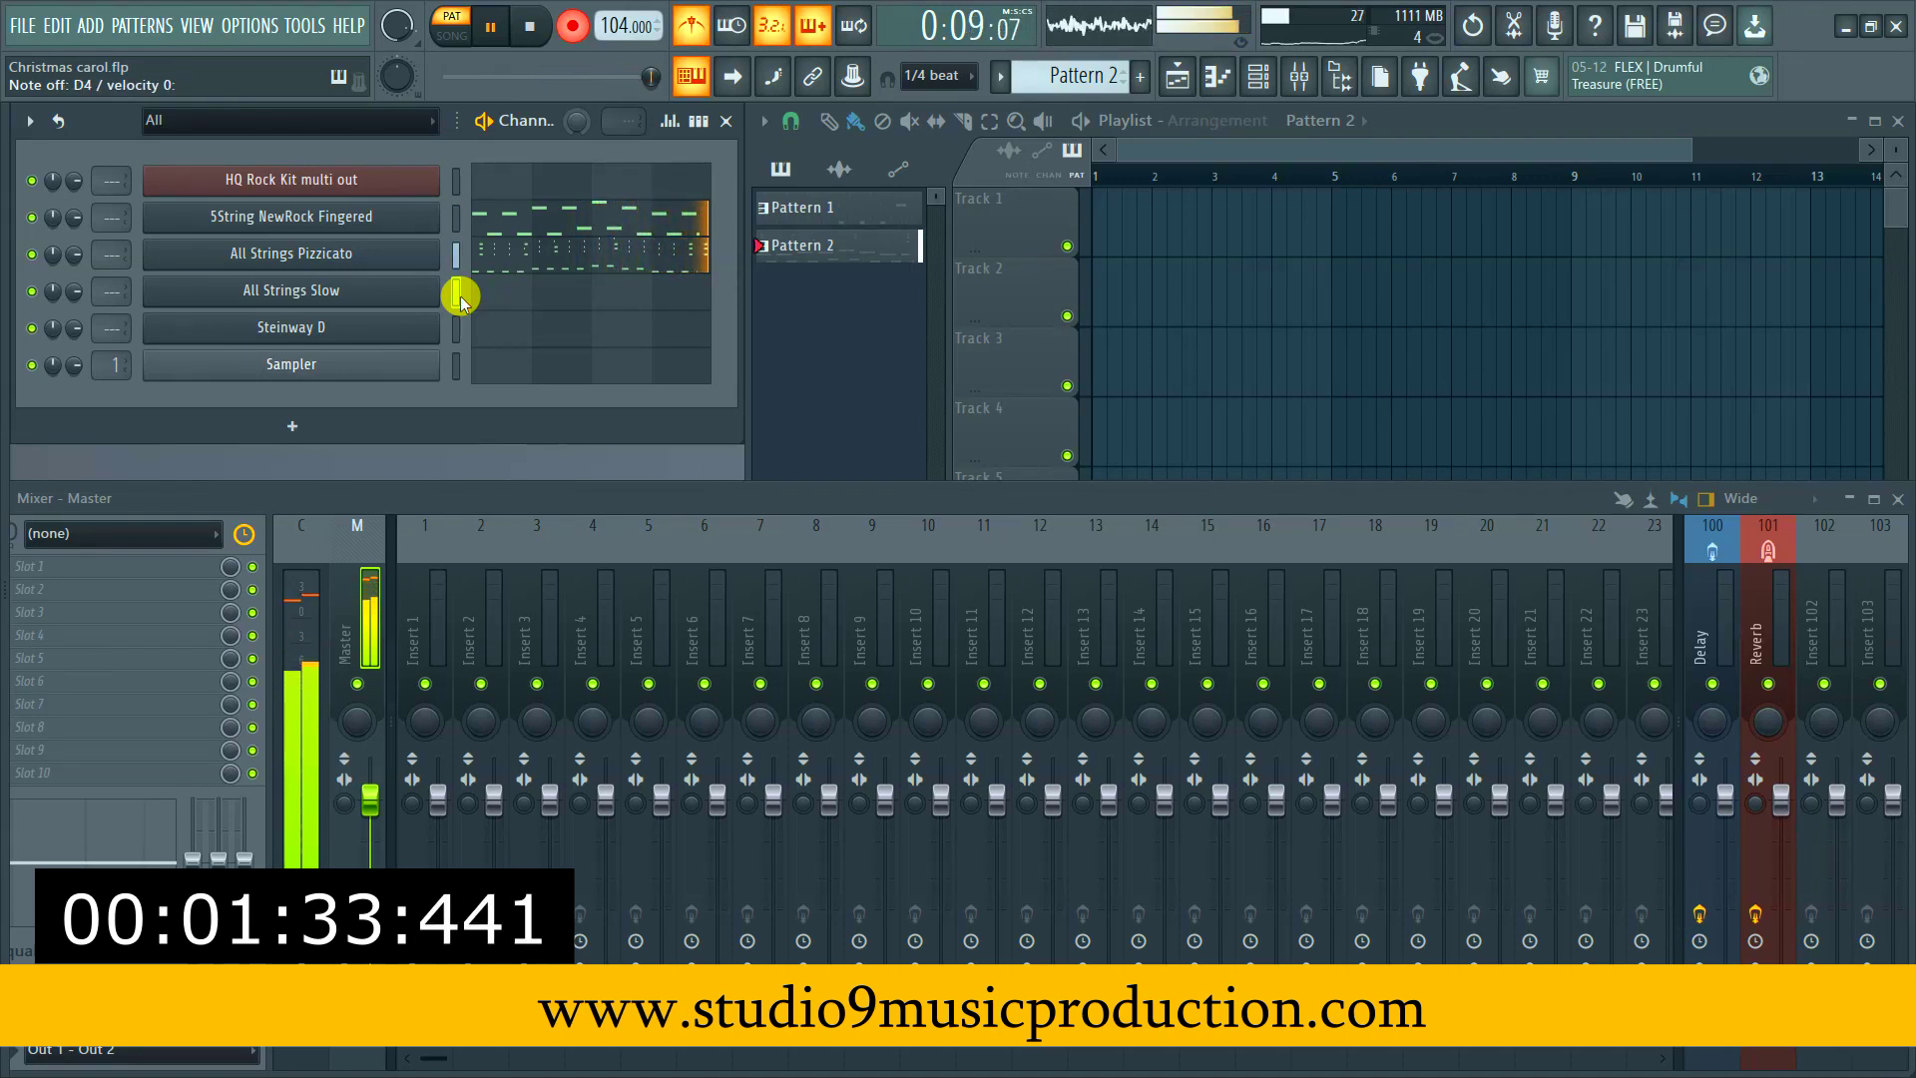
key("space")
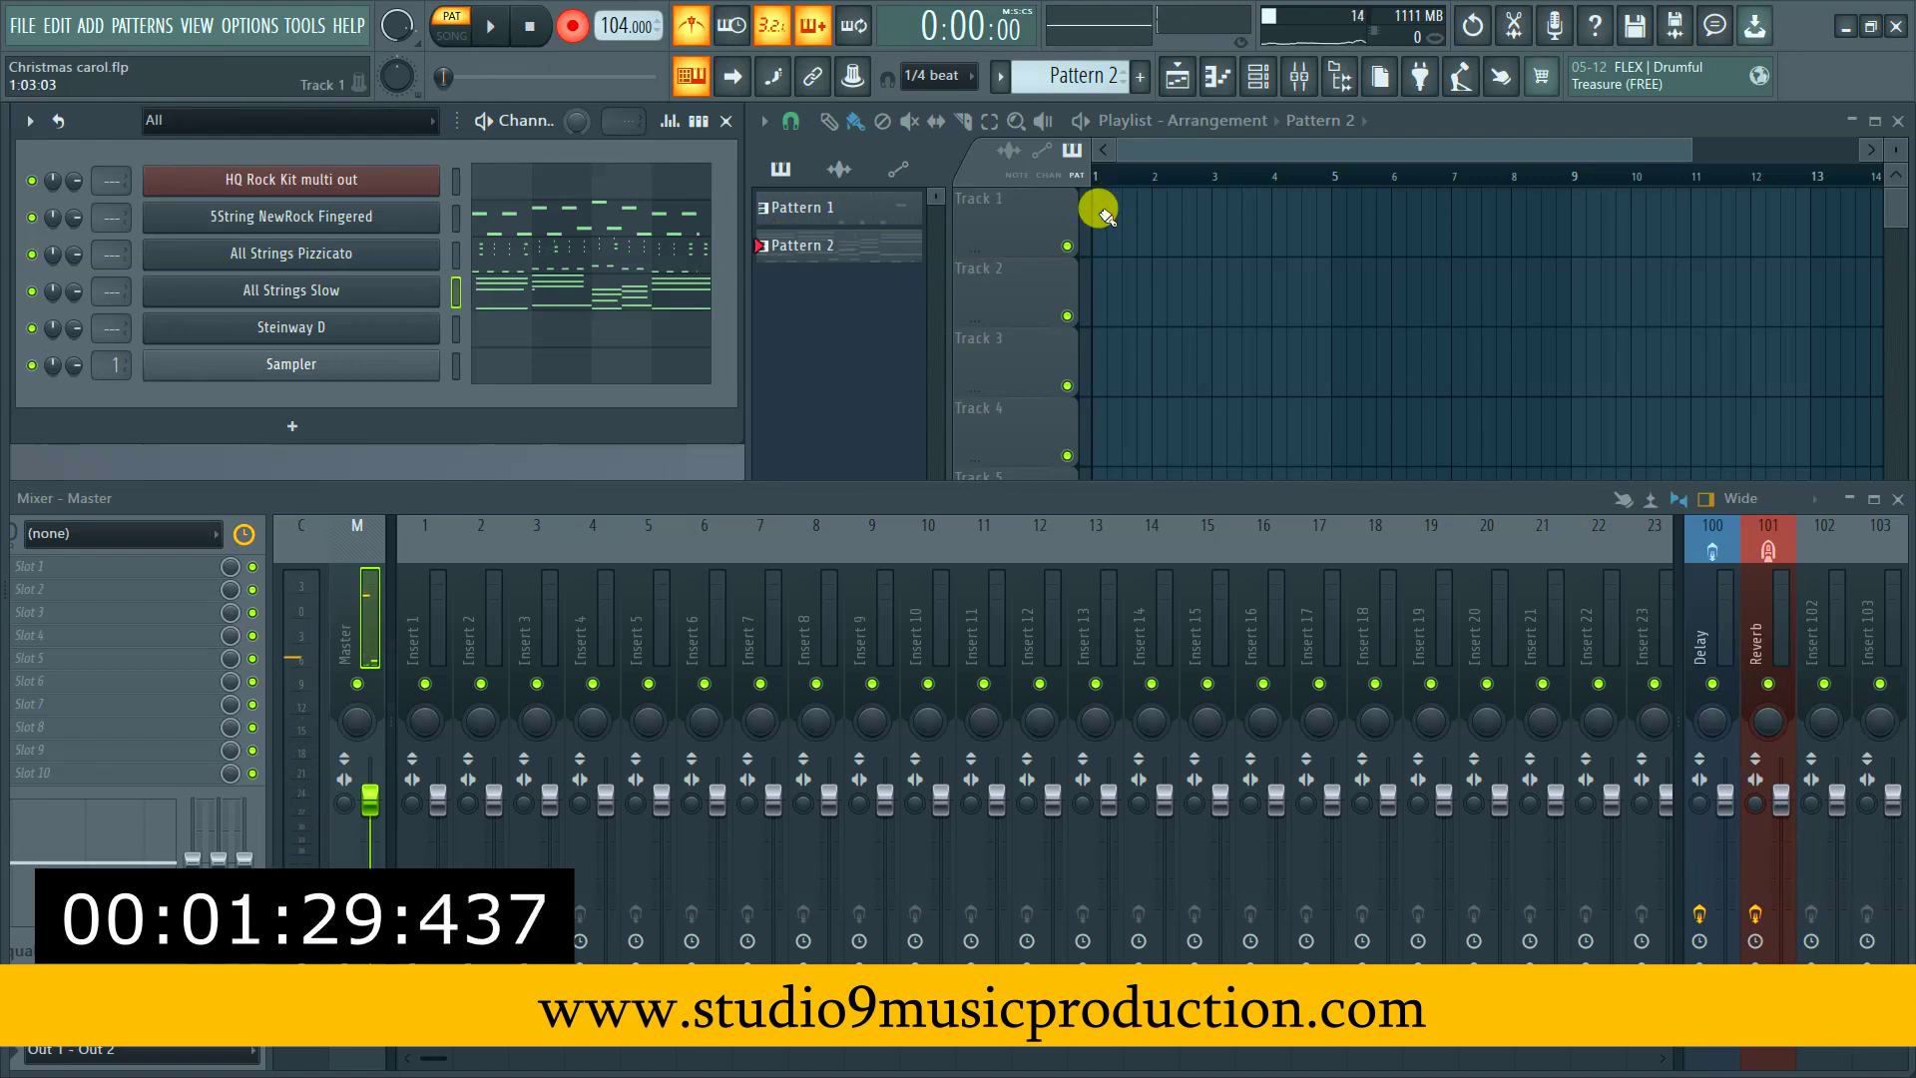
Paint repeated Pattern 1 clips along Track 1 and Pattern 2 clips along Track 2, filling bars 1 to 16
left_click(889, 210)
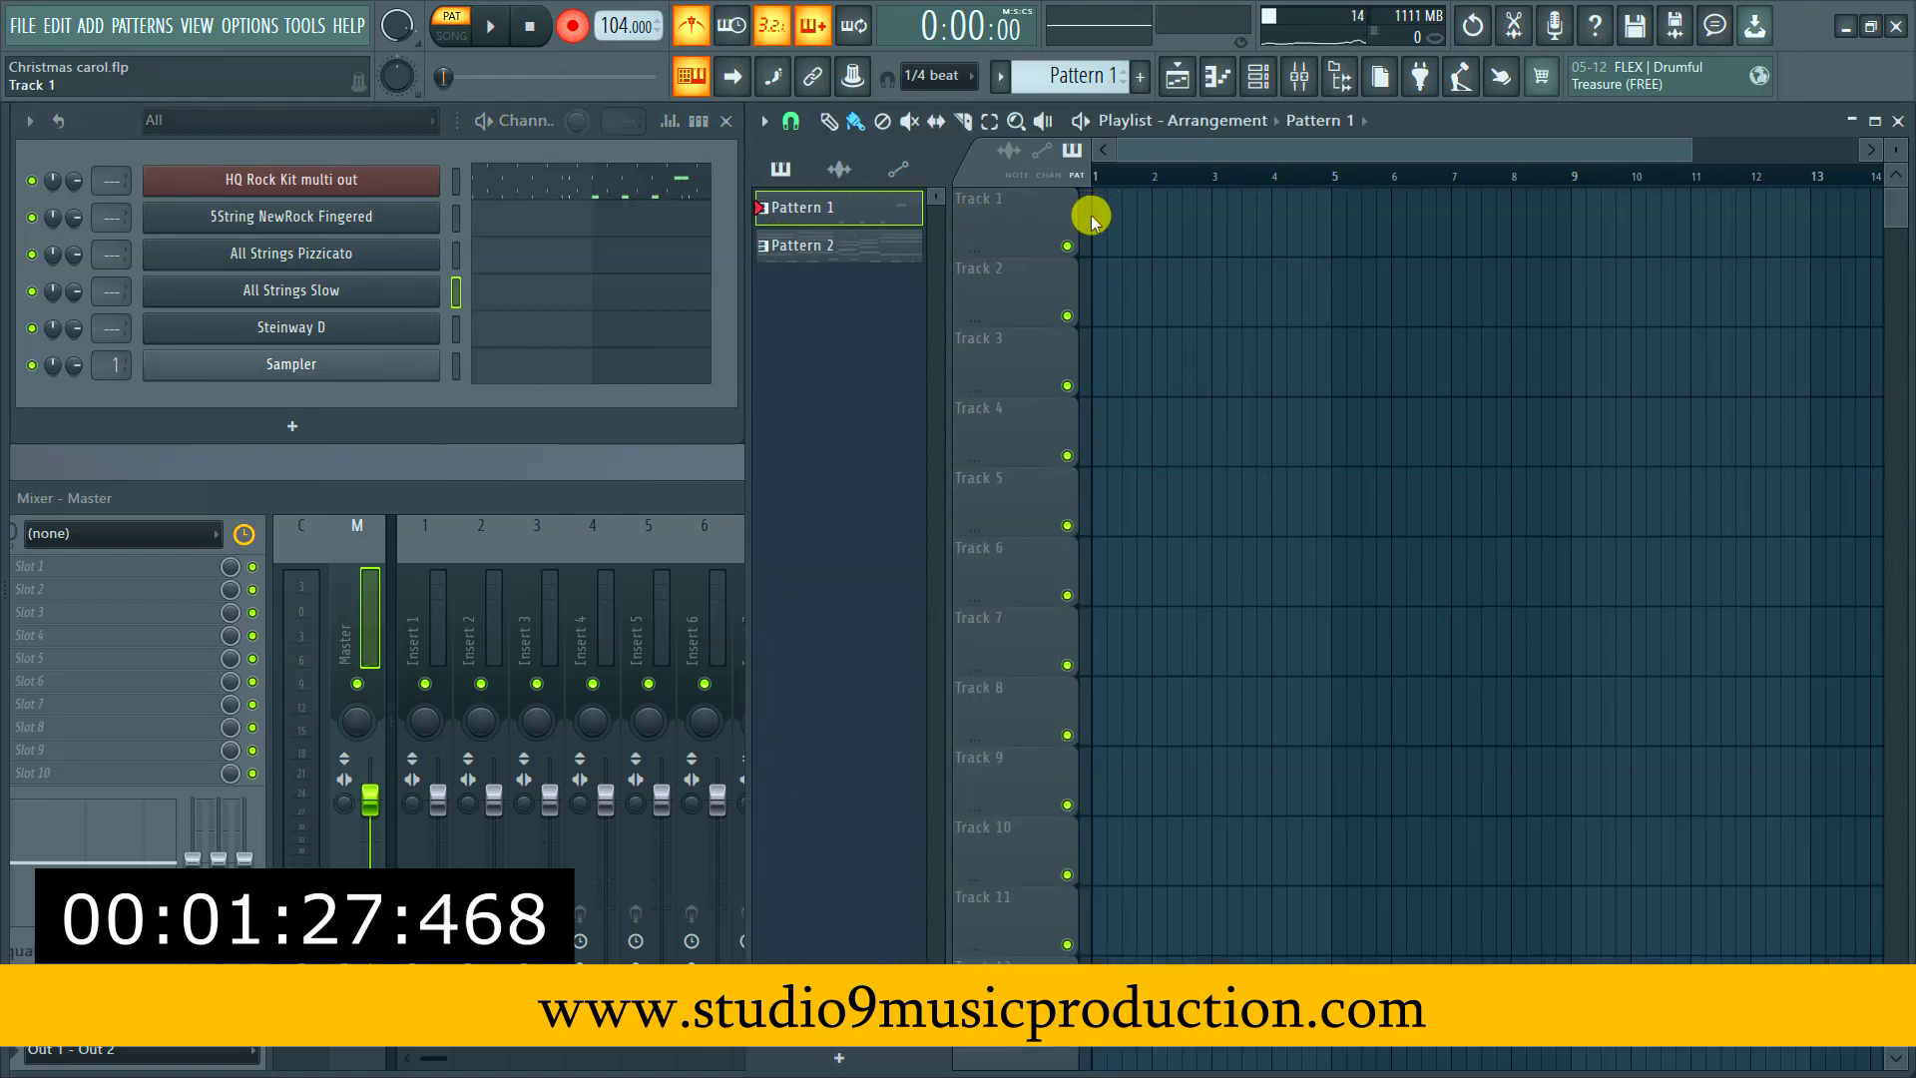
left_click_drag(1115, 219, 1480, 227)
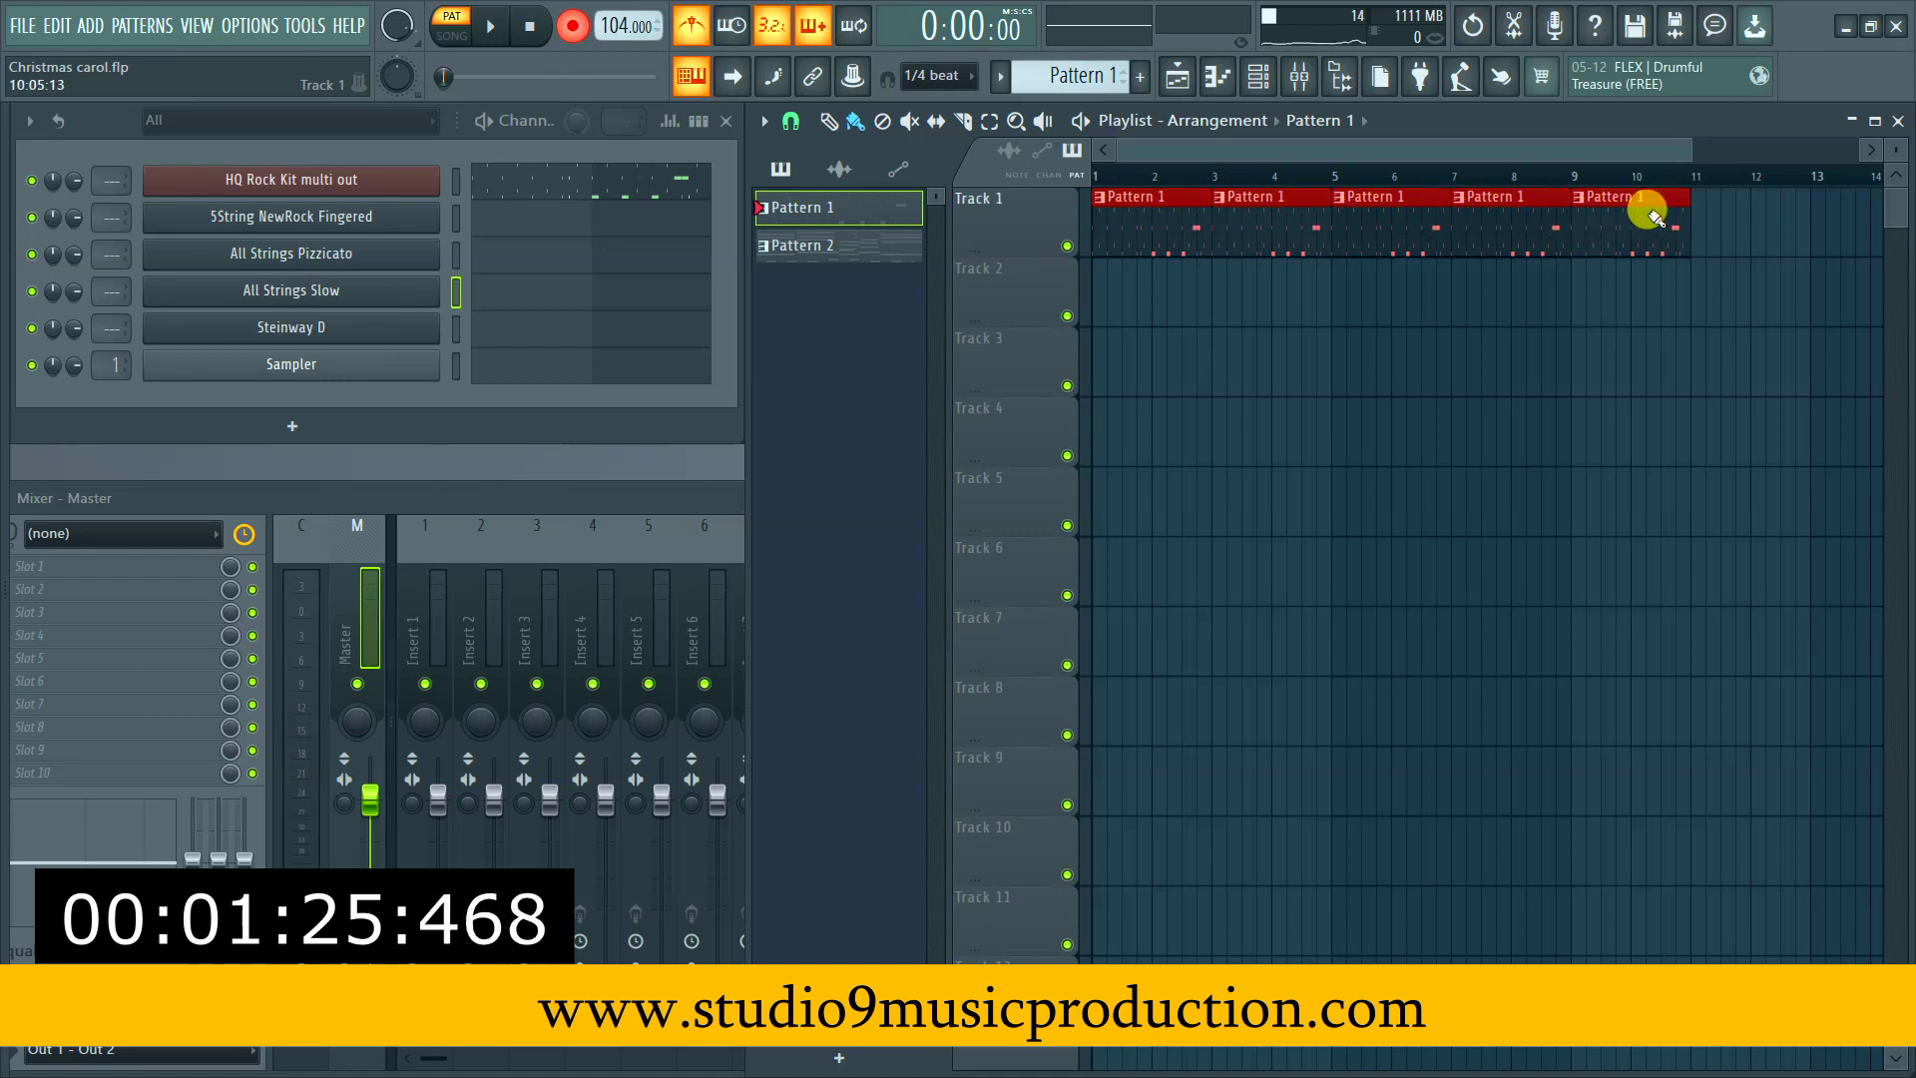
left_click_drag(1655, 216, 1700, 215)
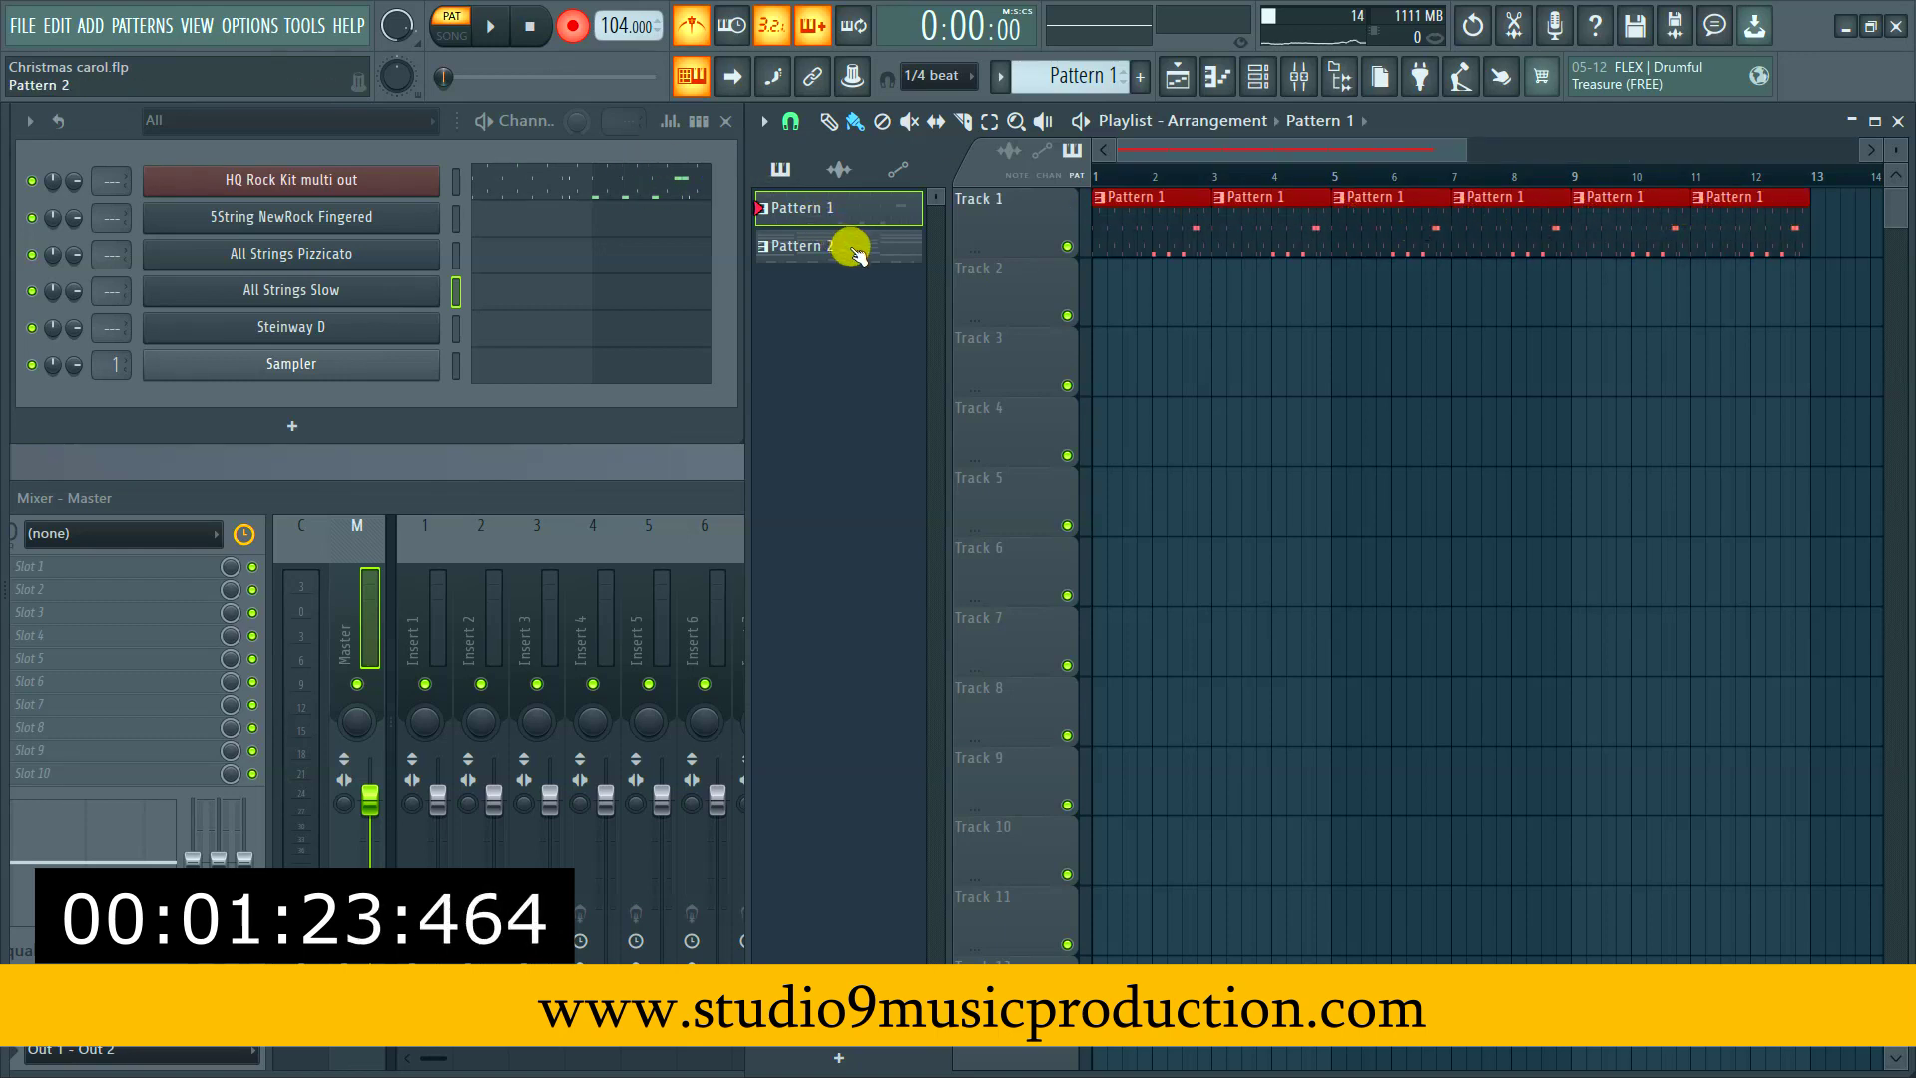
left_click(852, 247)
left_click_drag(1098, 292, 1660, 297)
Play the arrangement in song mode with recording and metronome off, balancing the bass and strings volumes and panning All Strings Pizzicato about 36% right
key("space")
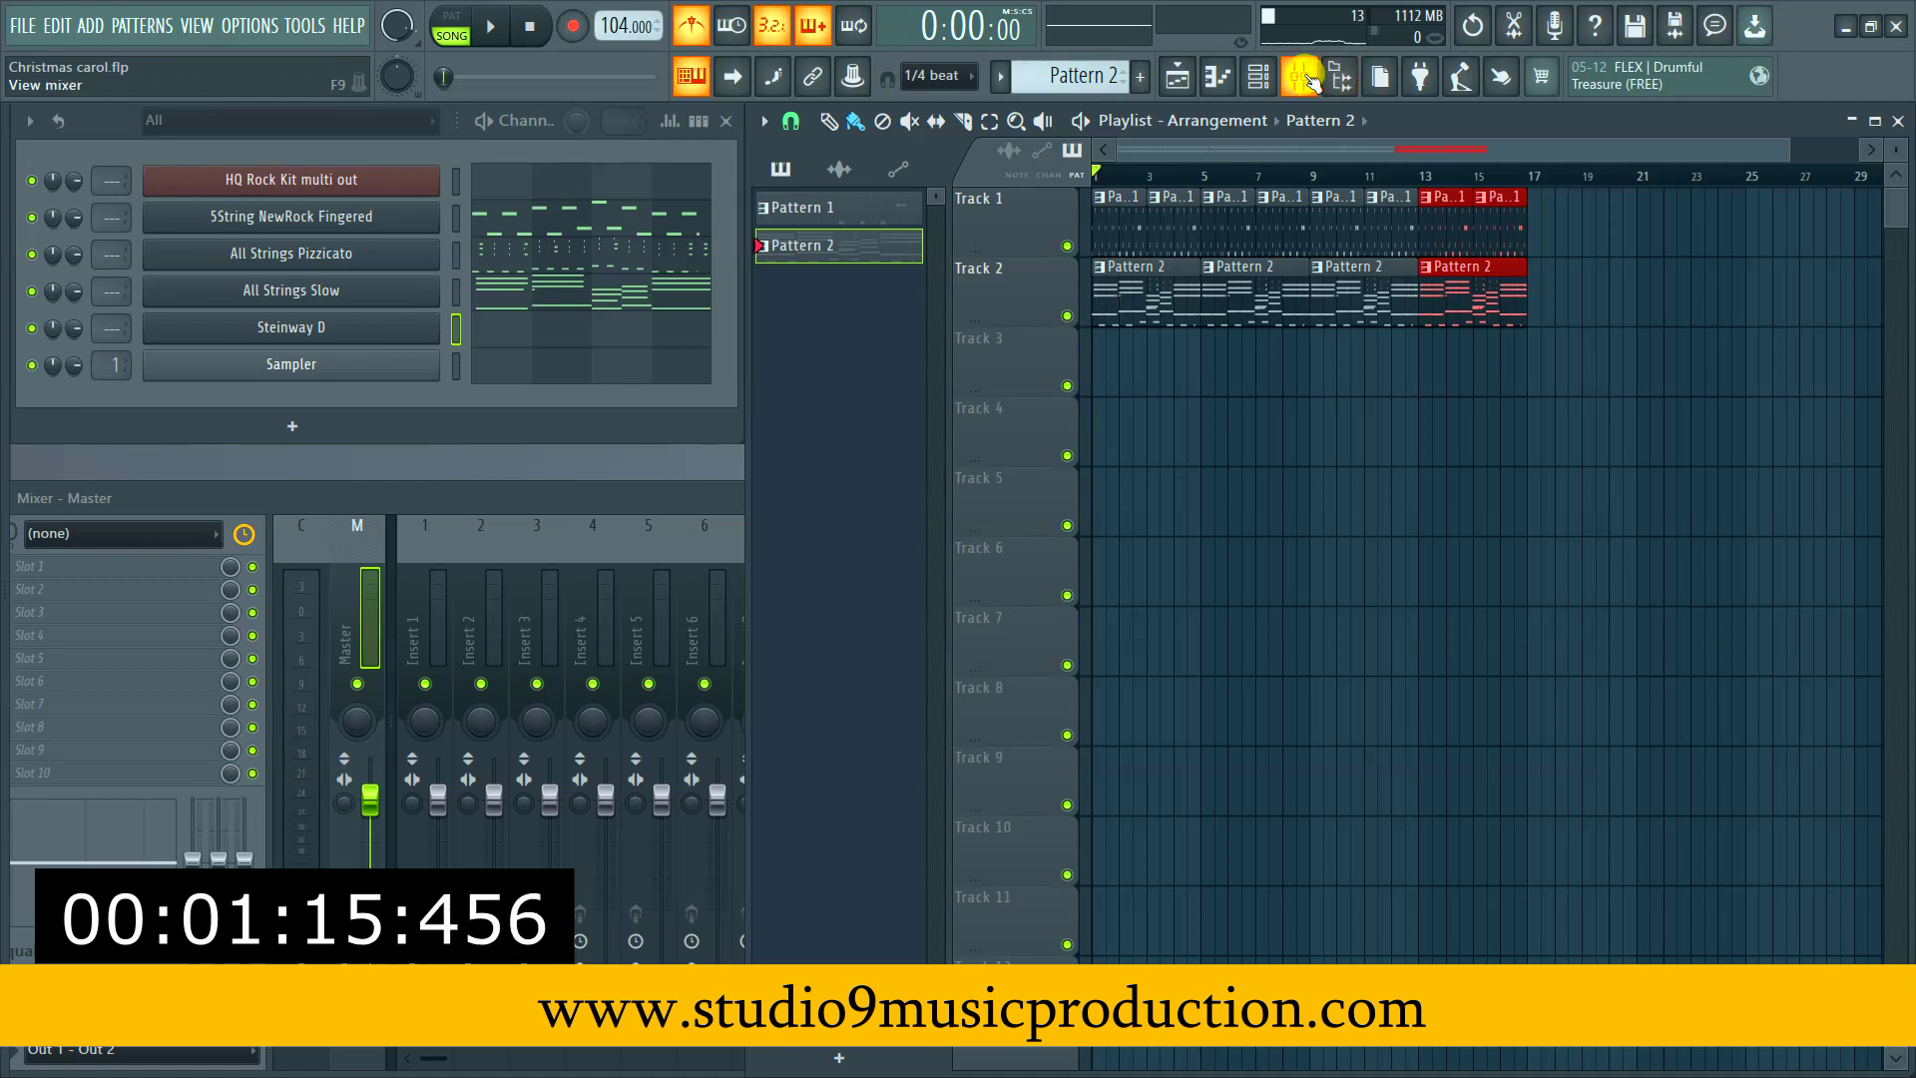
left_click(1303, 77)
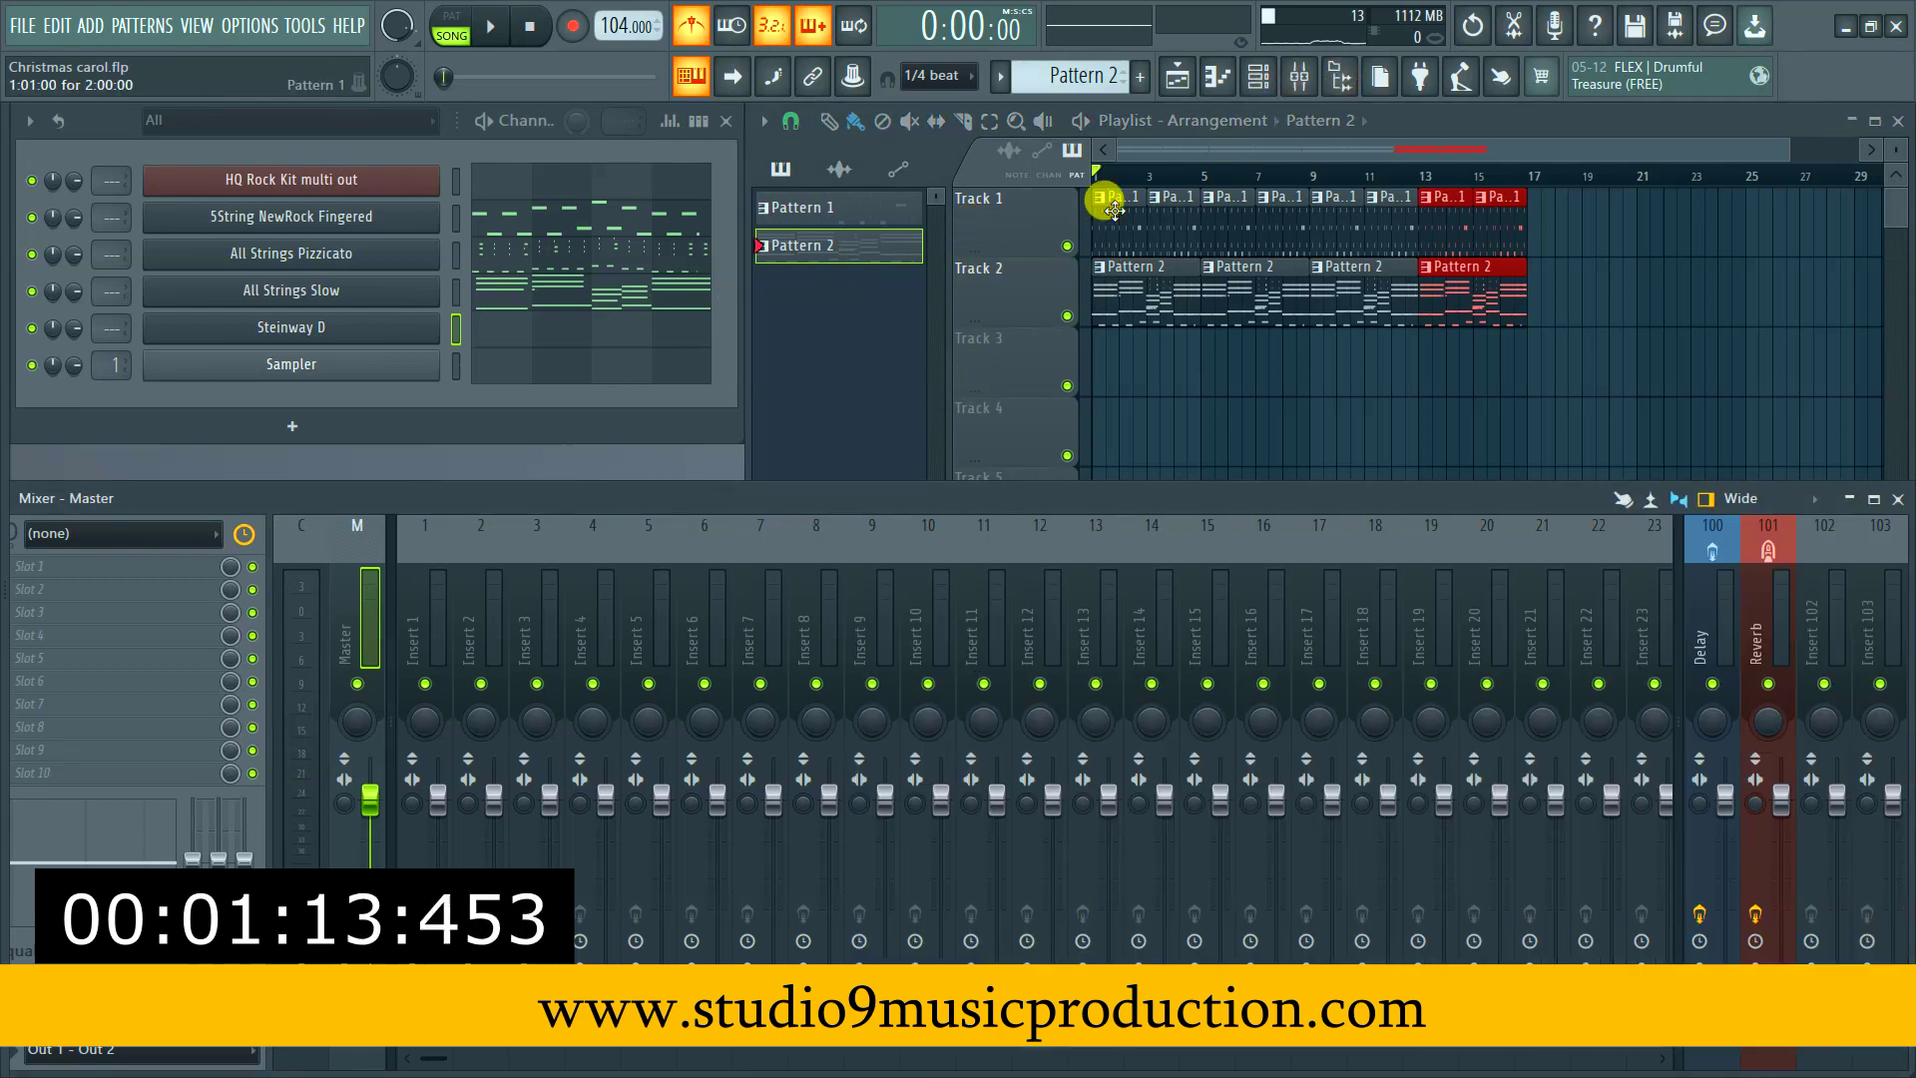
left_click(1332, 144)
key("space")
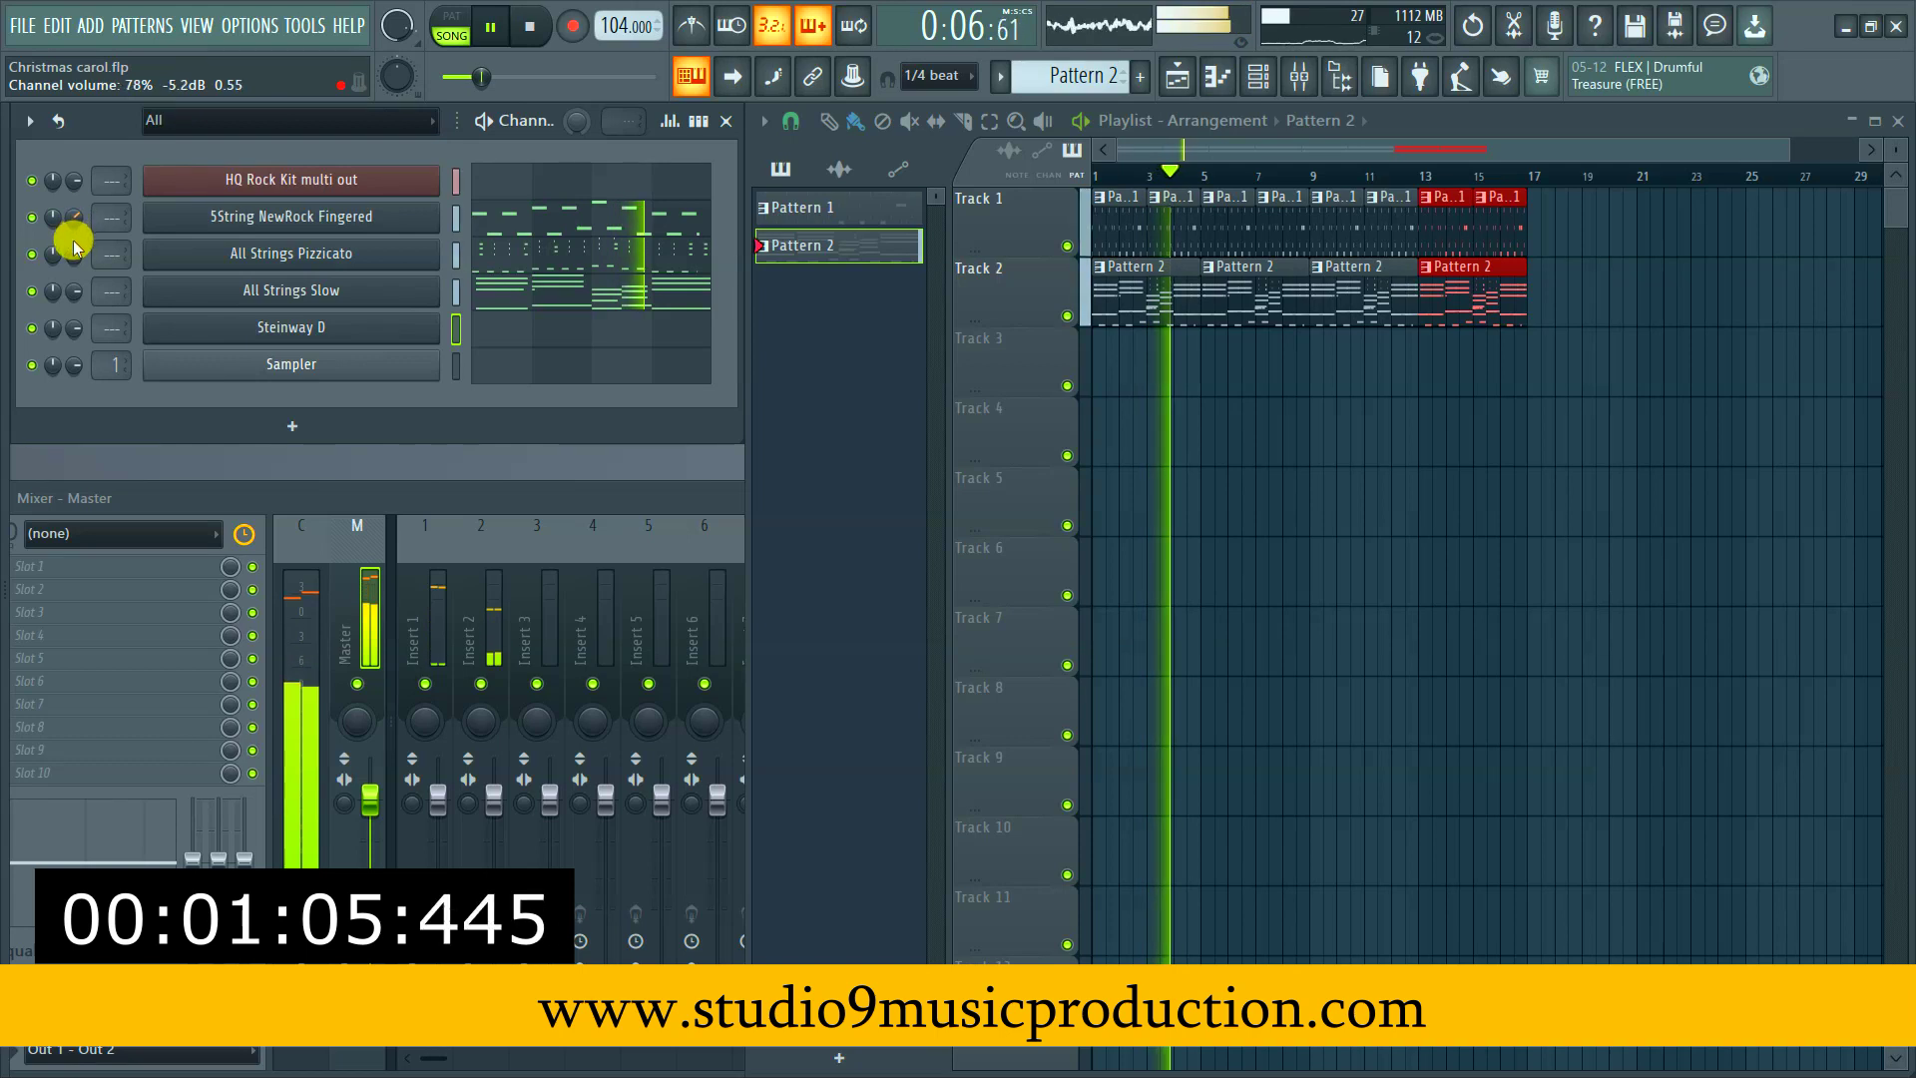
left_click_drag(74, 291, 75, 319)
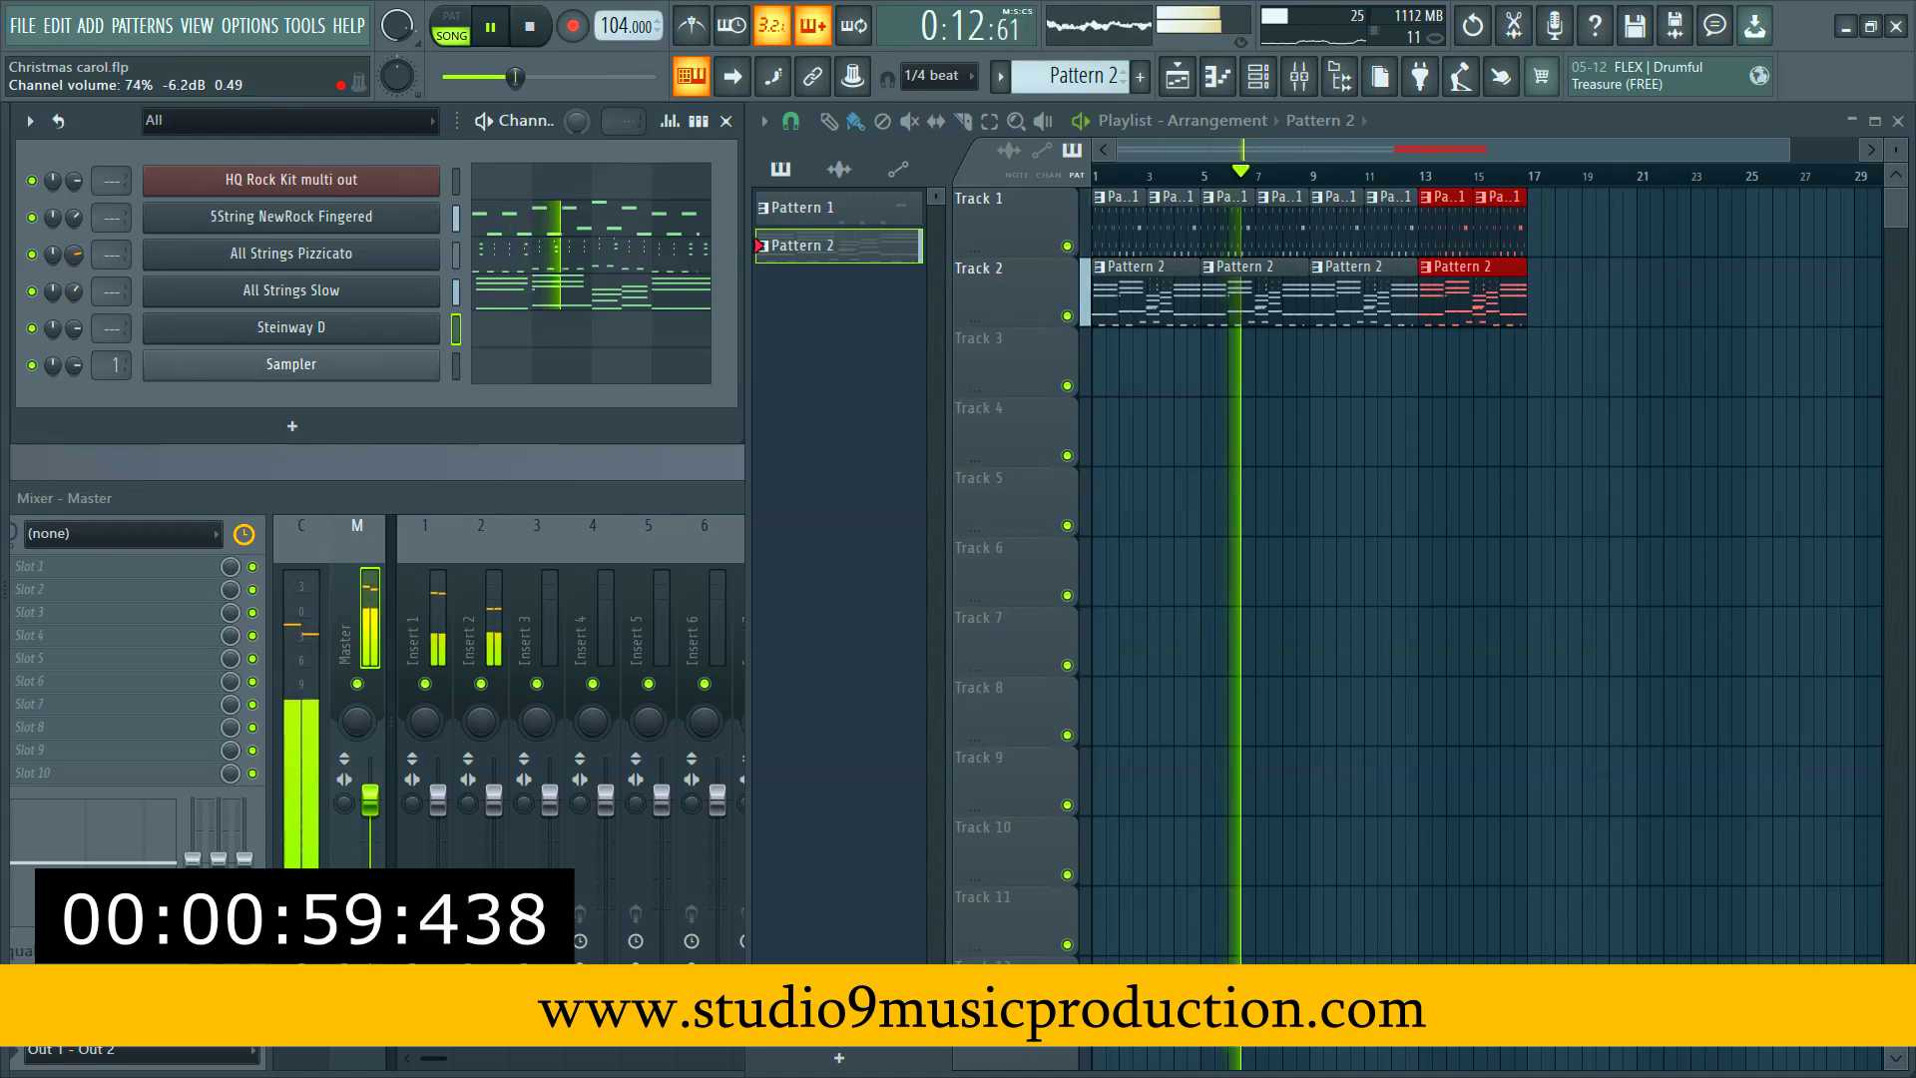
left_click_drag(61, 260, 56, 258)
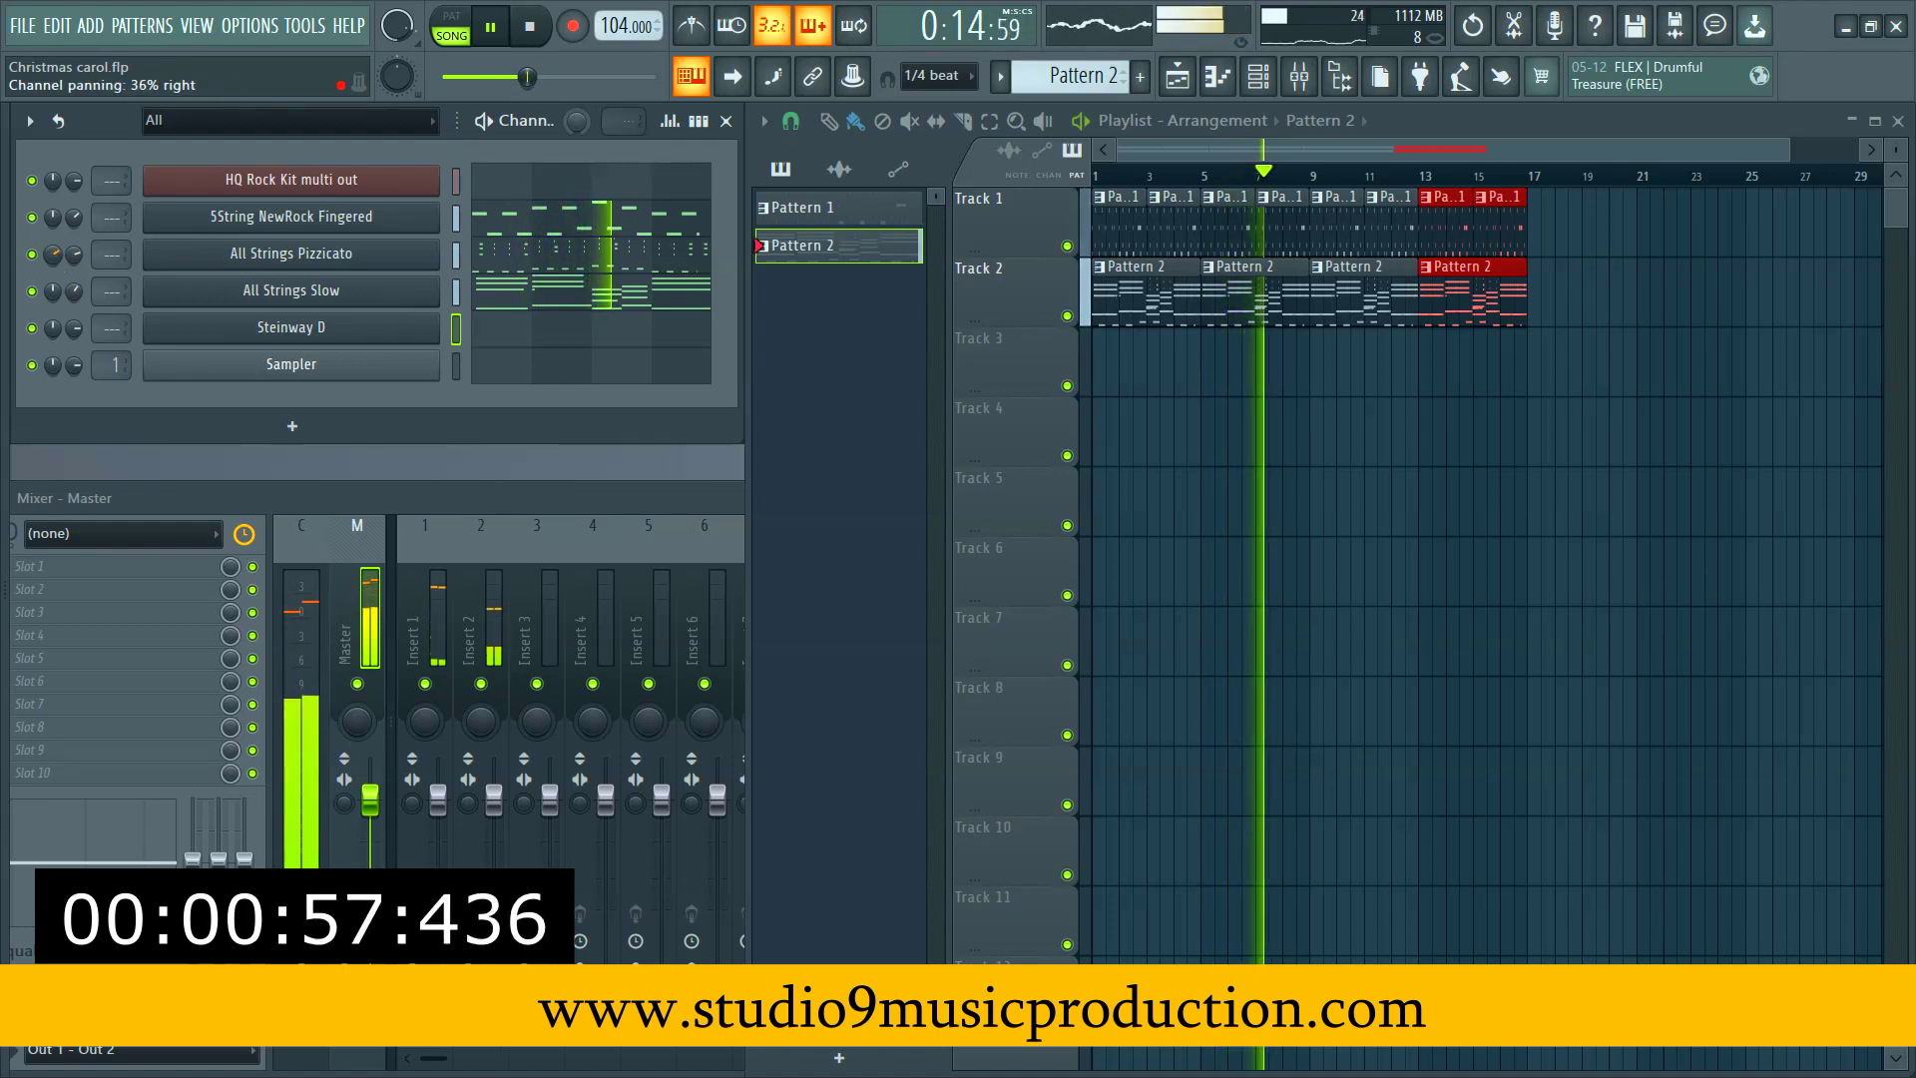
left_click_drag(77, 290, 80, 291)
key("space")
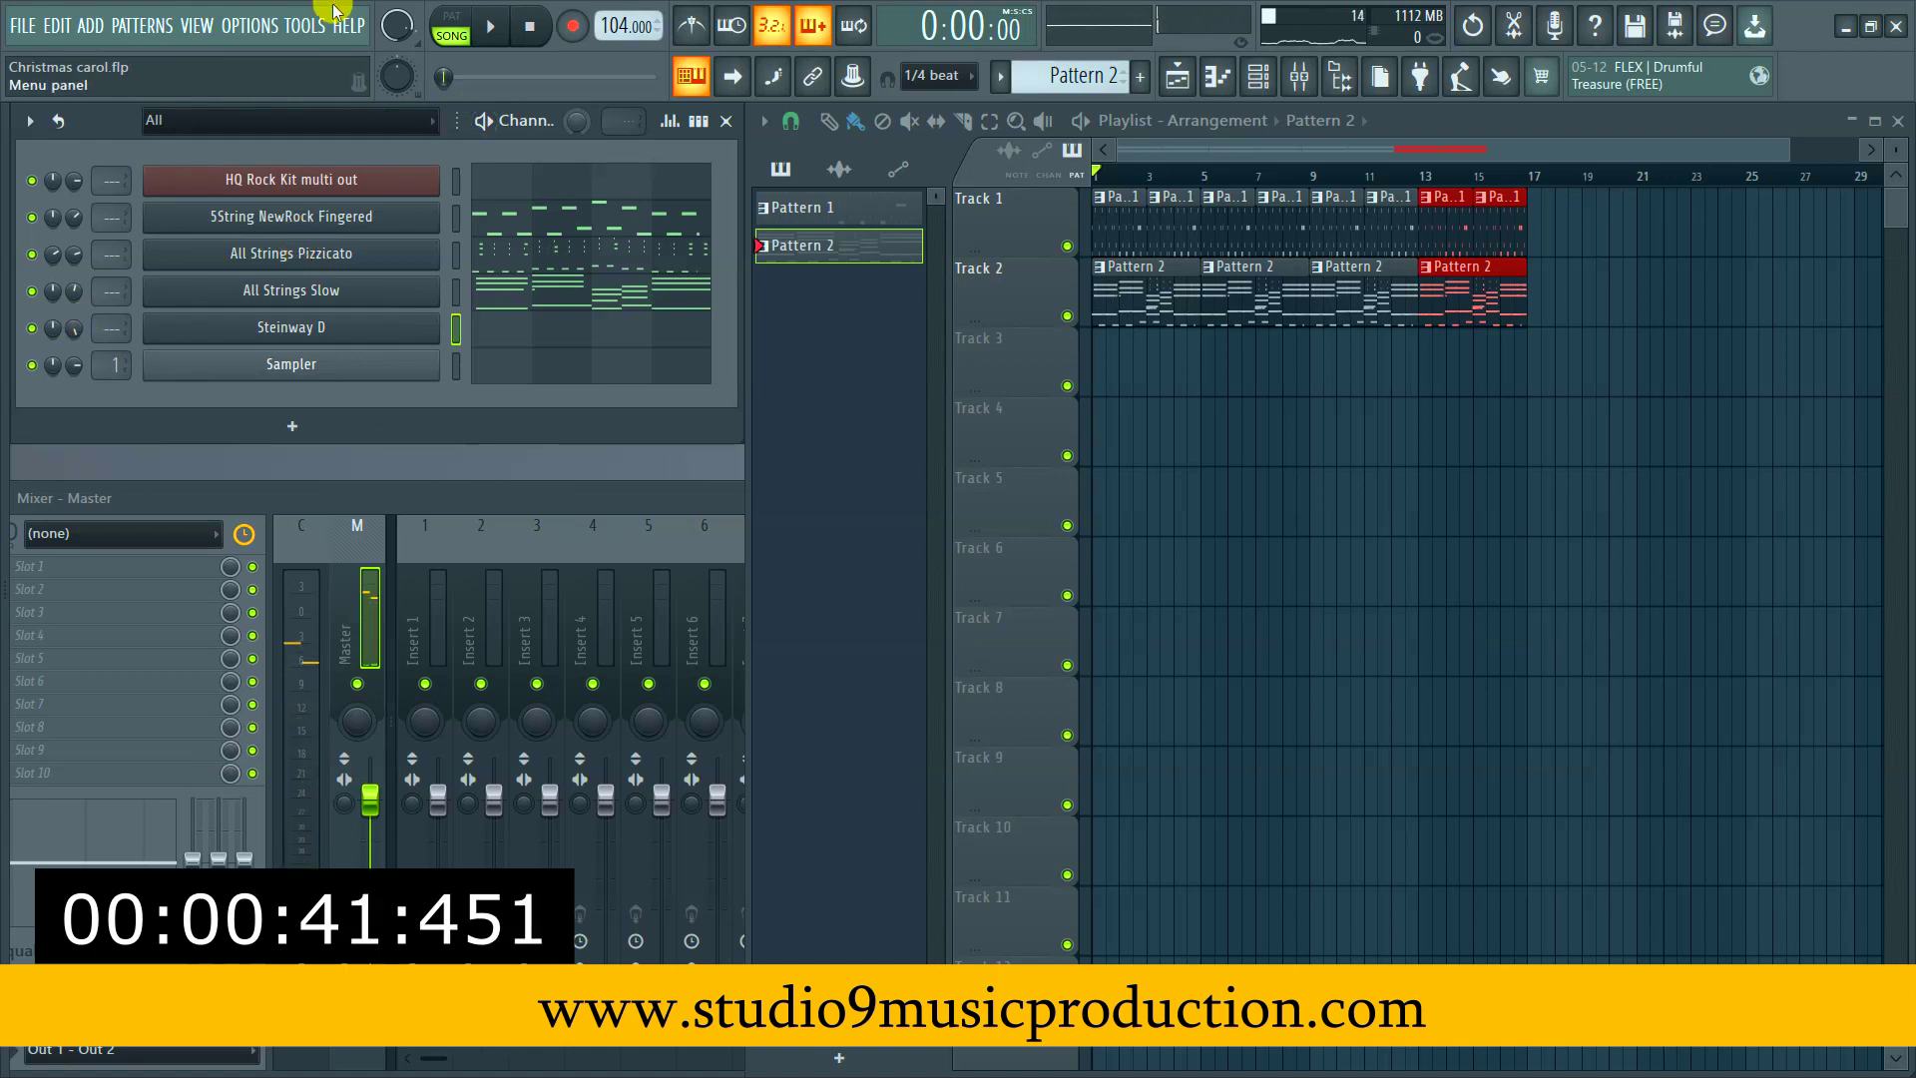
Set the global snap to (none) and switch to a new, empty Pattern 3
left_click(956, 77)
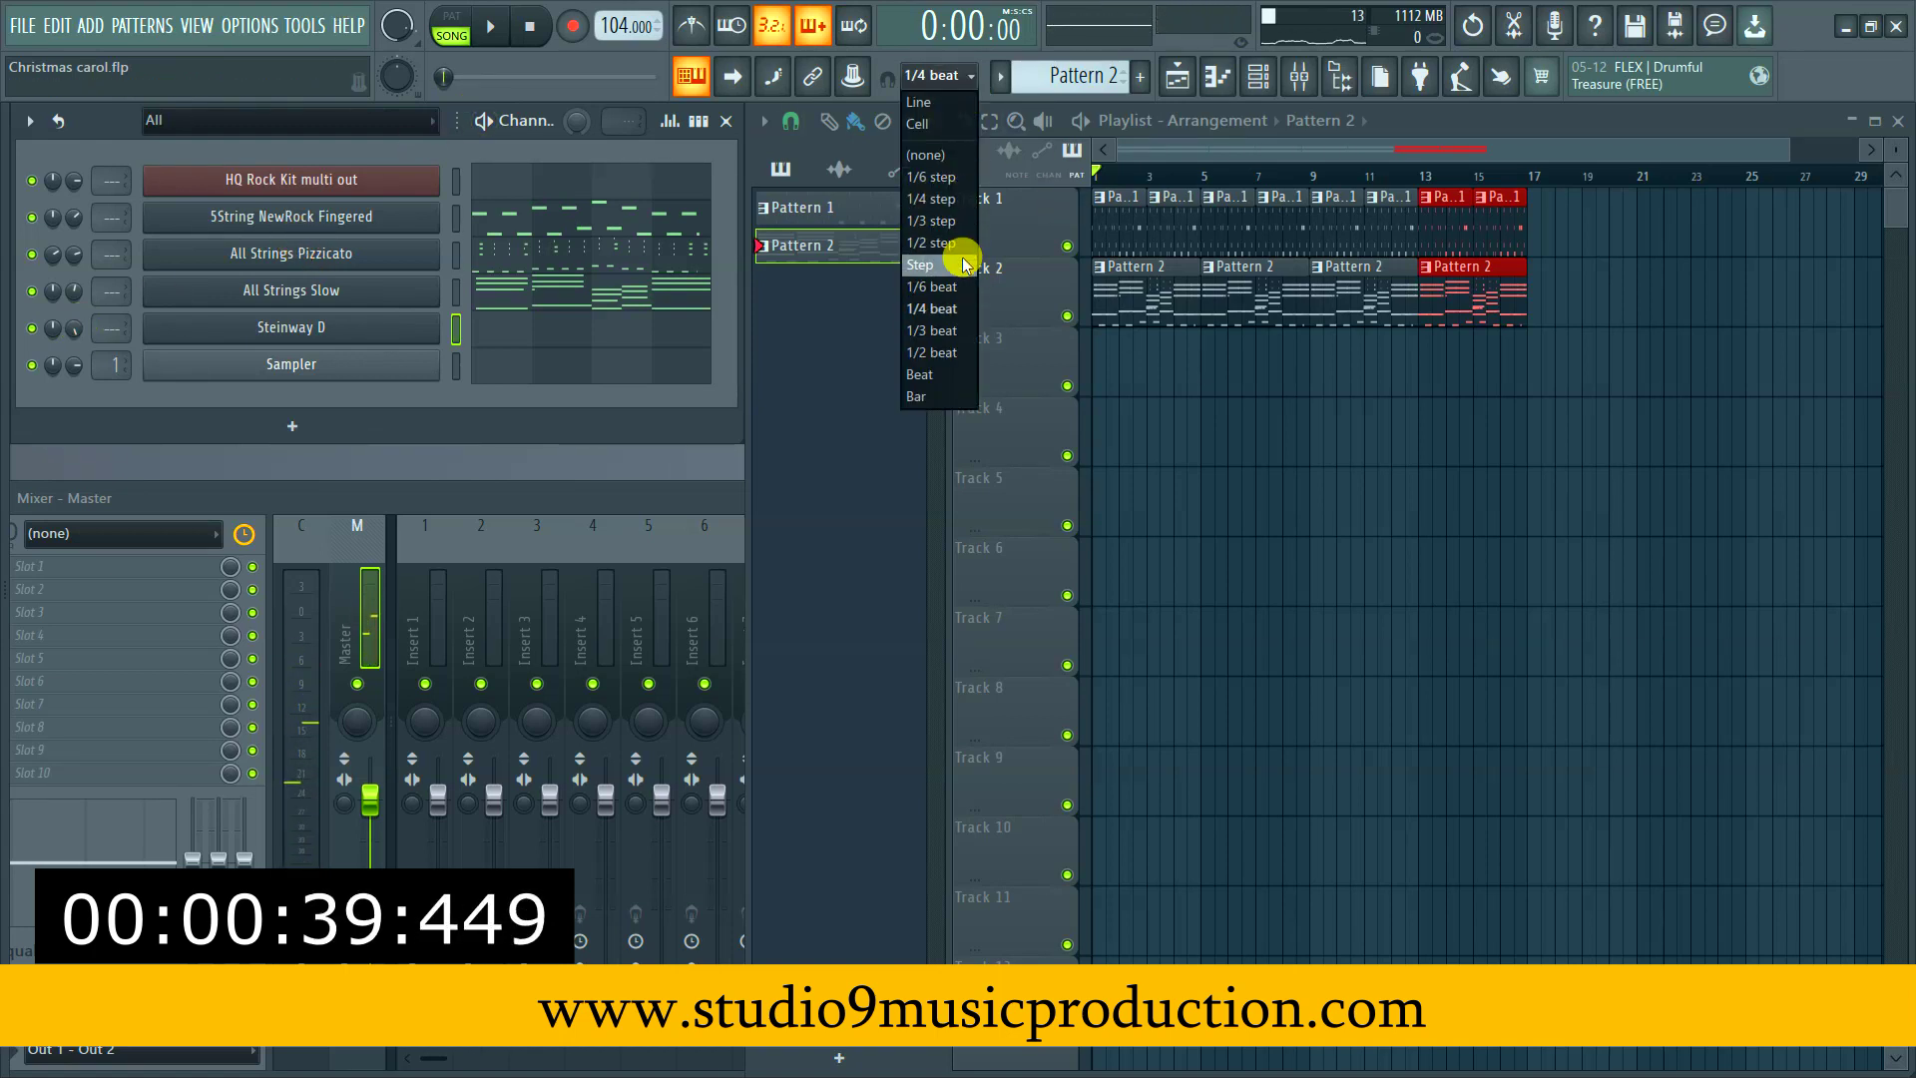
left_click(928, 154)
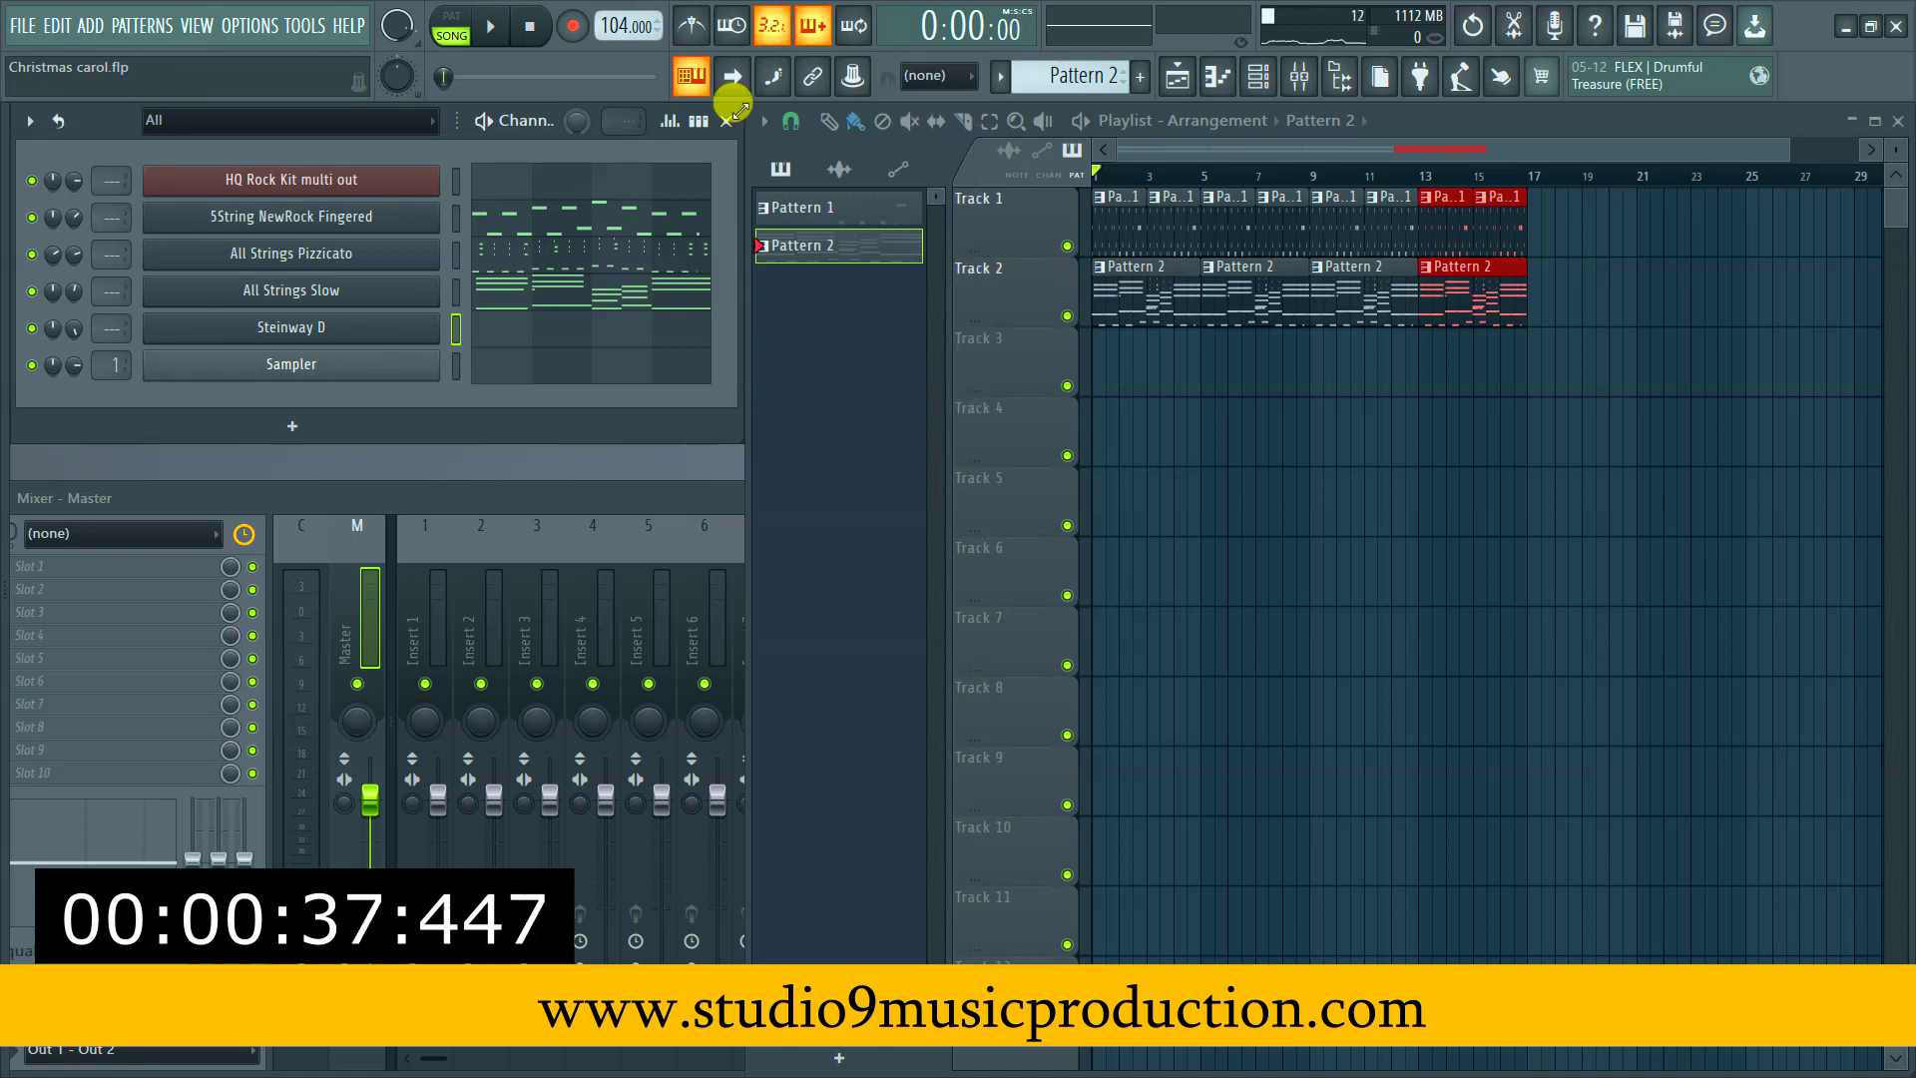
left_click_drag(1075, 76, 1075, 64)
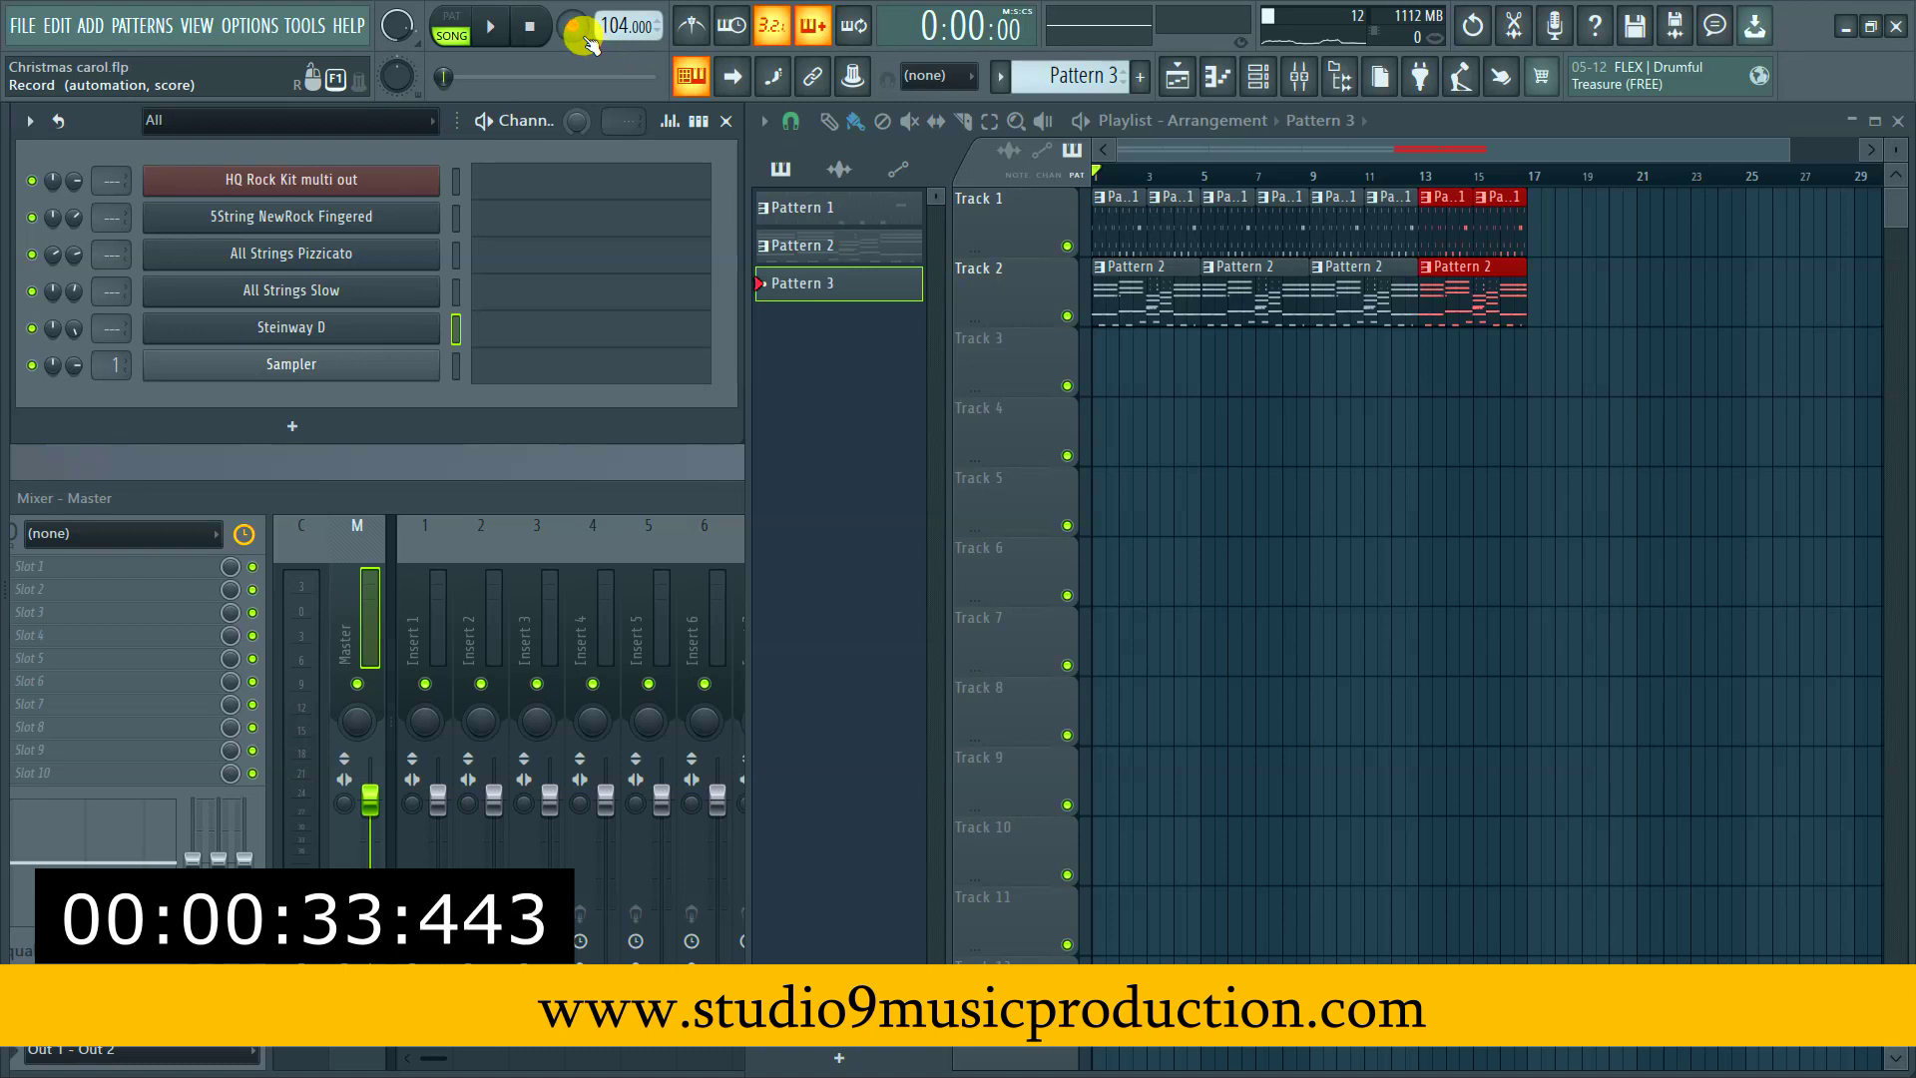
Arm recording and record a Steinway D piano part into Pattern 3 over the full song arrangement
left_click(583, 31)
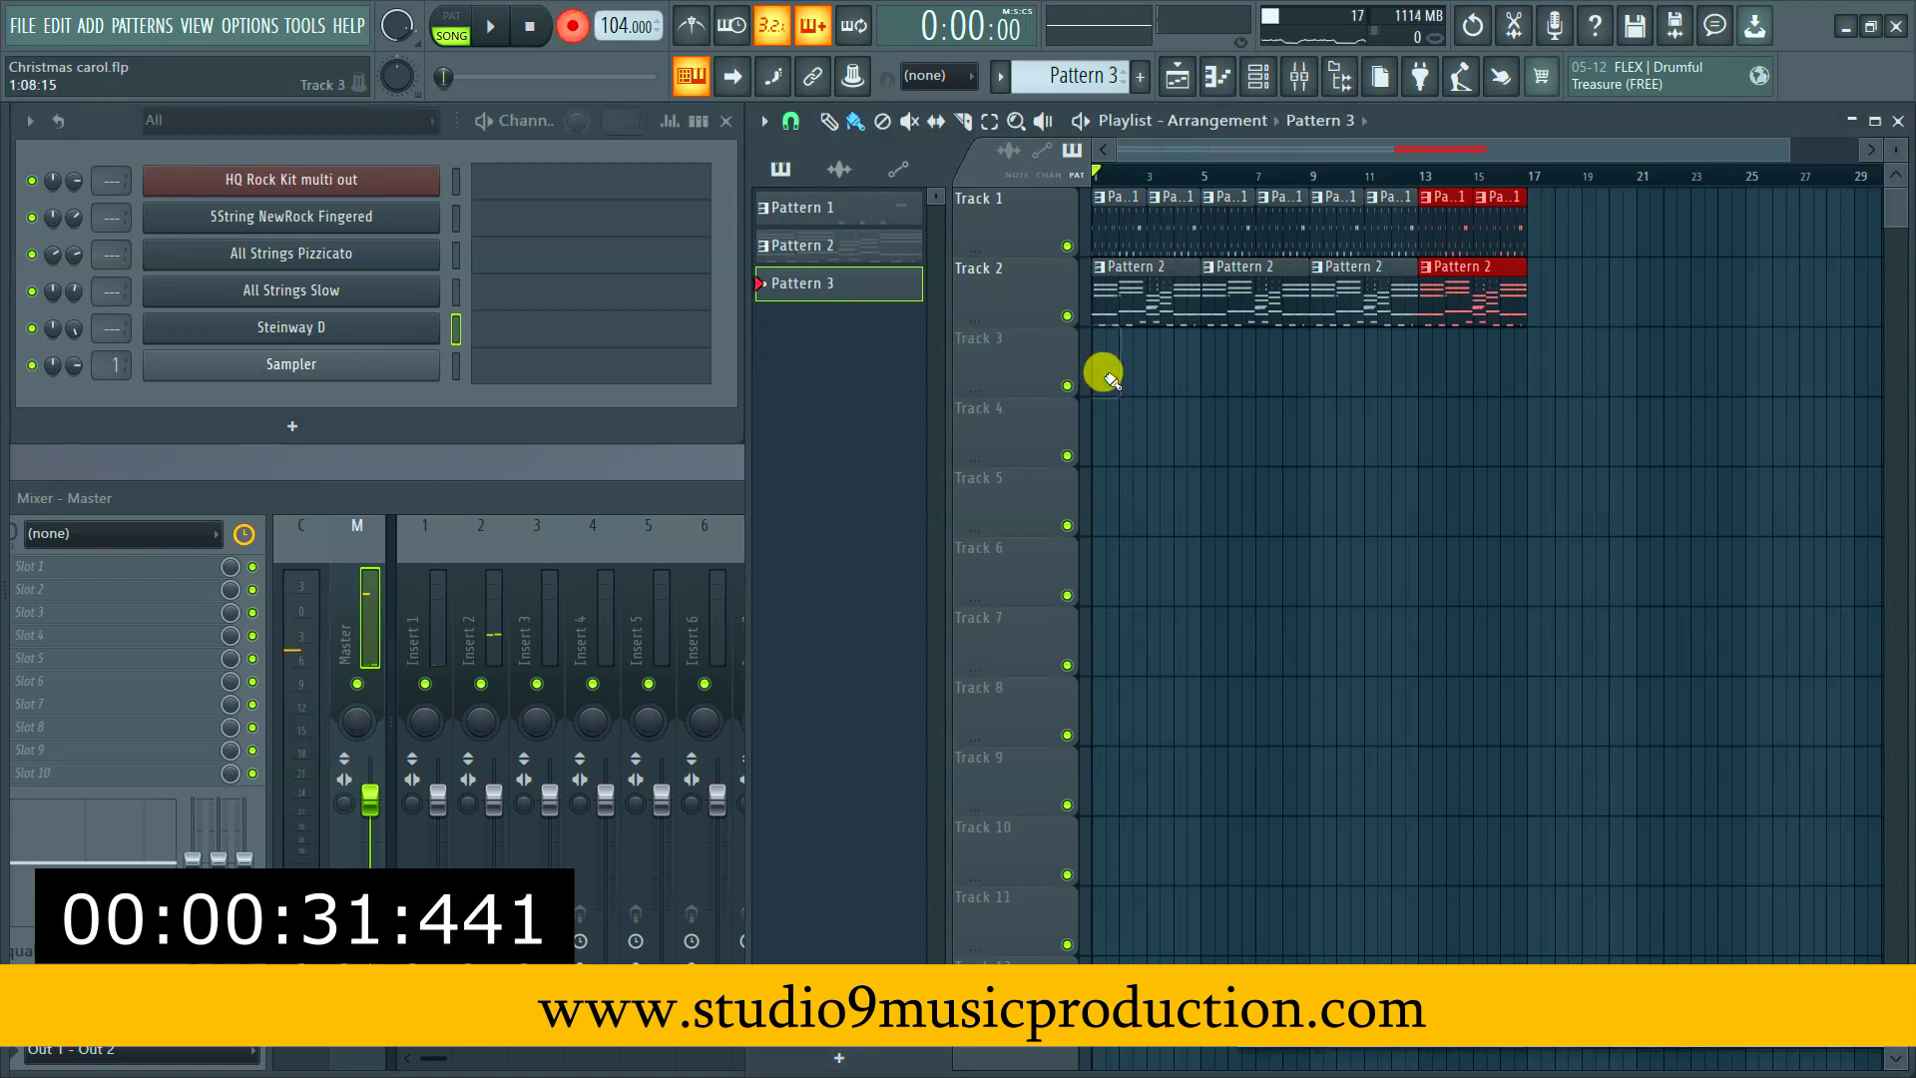
key("space")
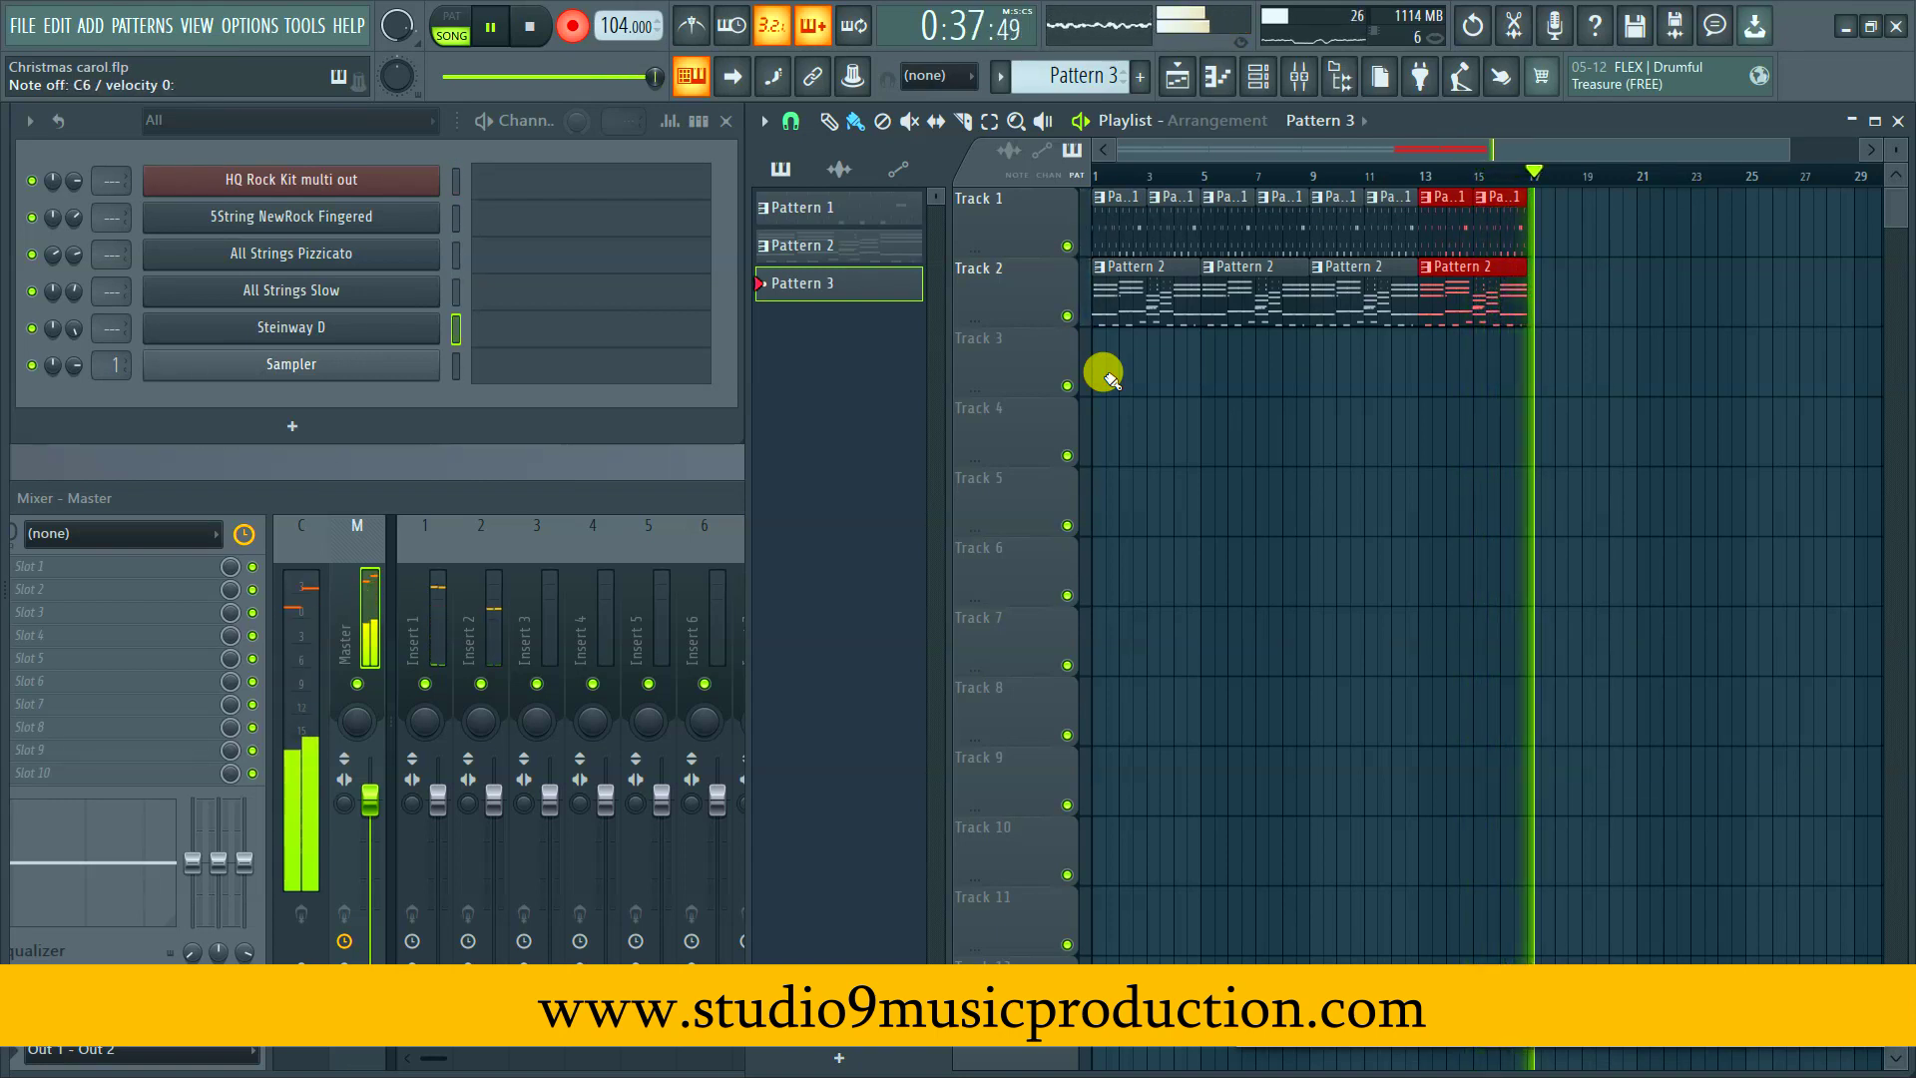
key("space")
Place the Pattern 3 clip at the start of Track 3 and play the song with recording disarmed
left_click(1106, 375)
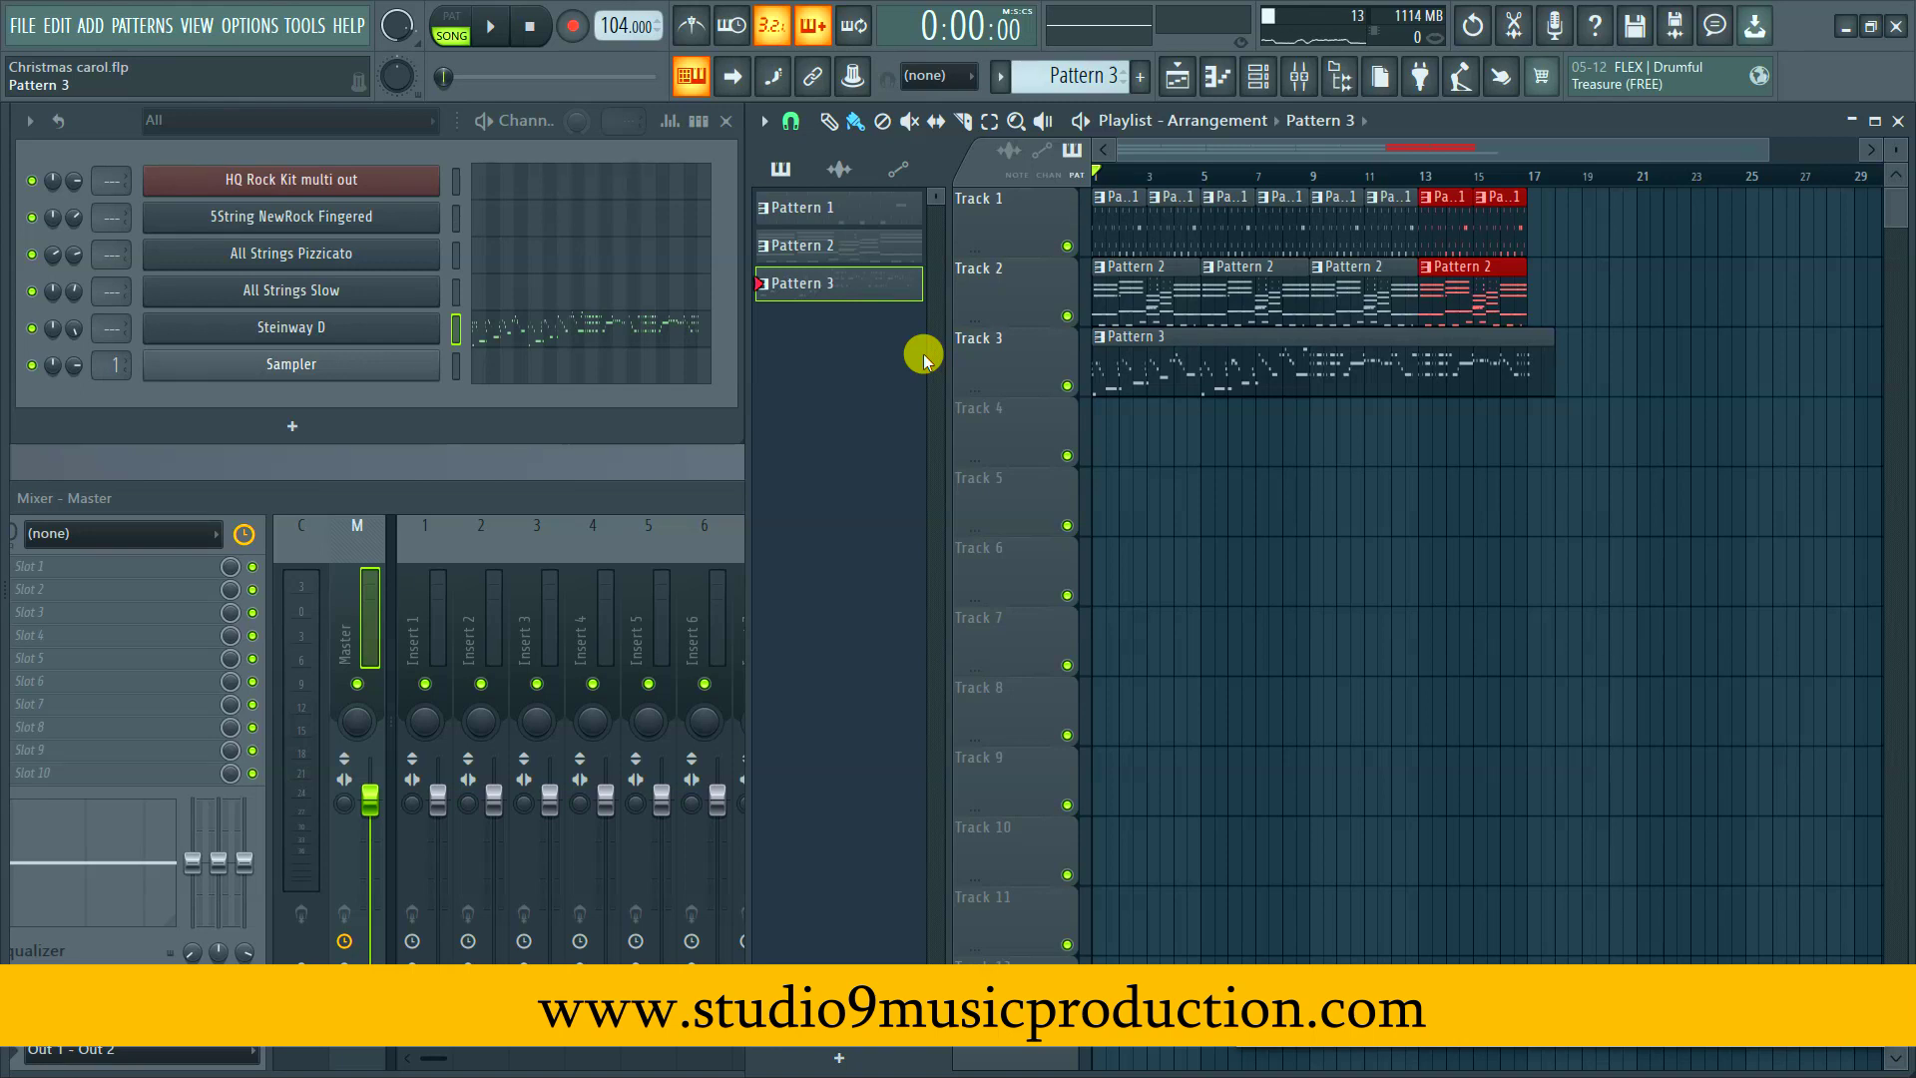
key("space")
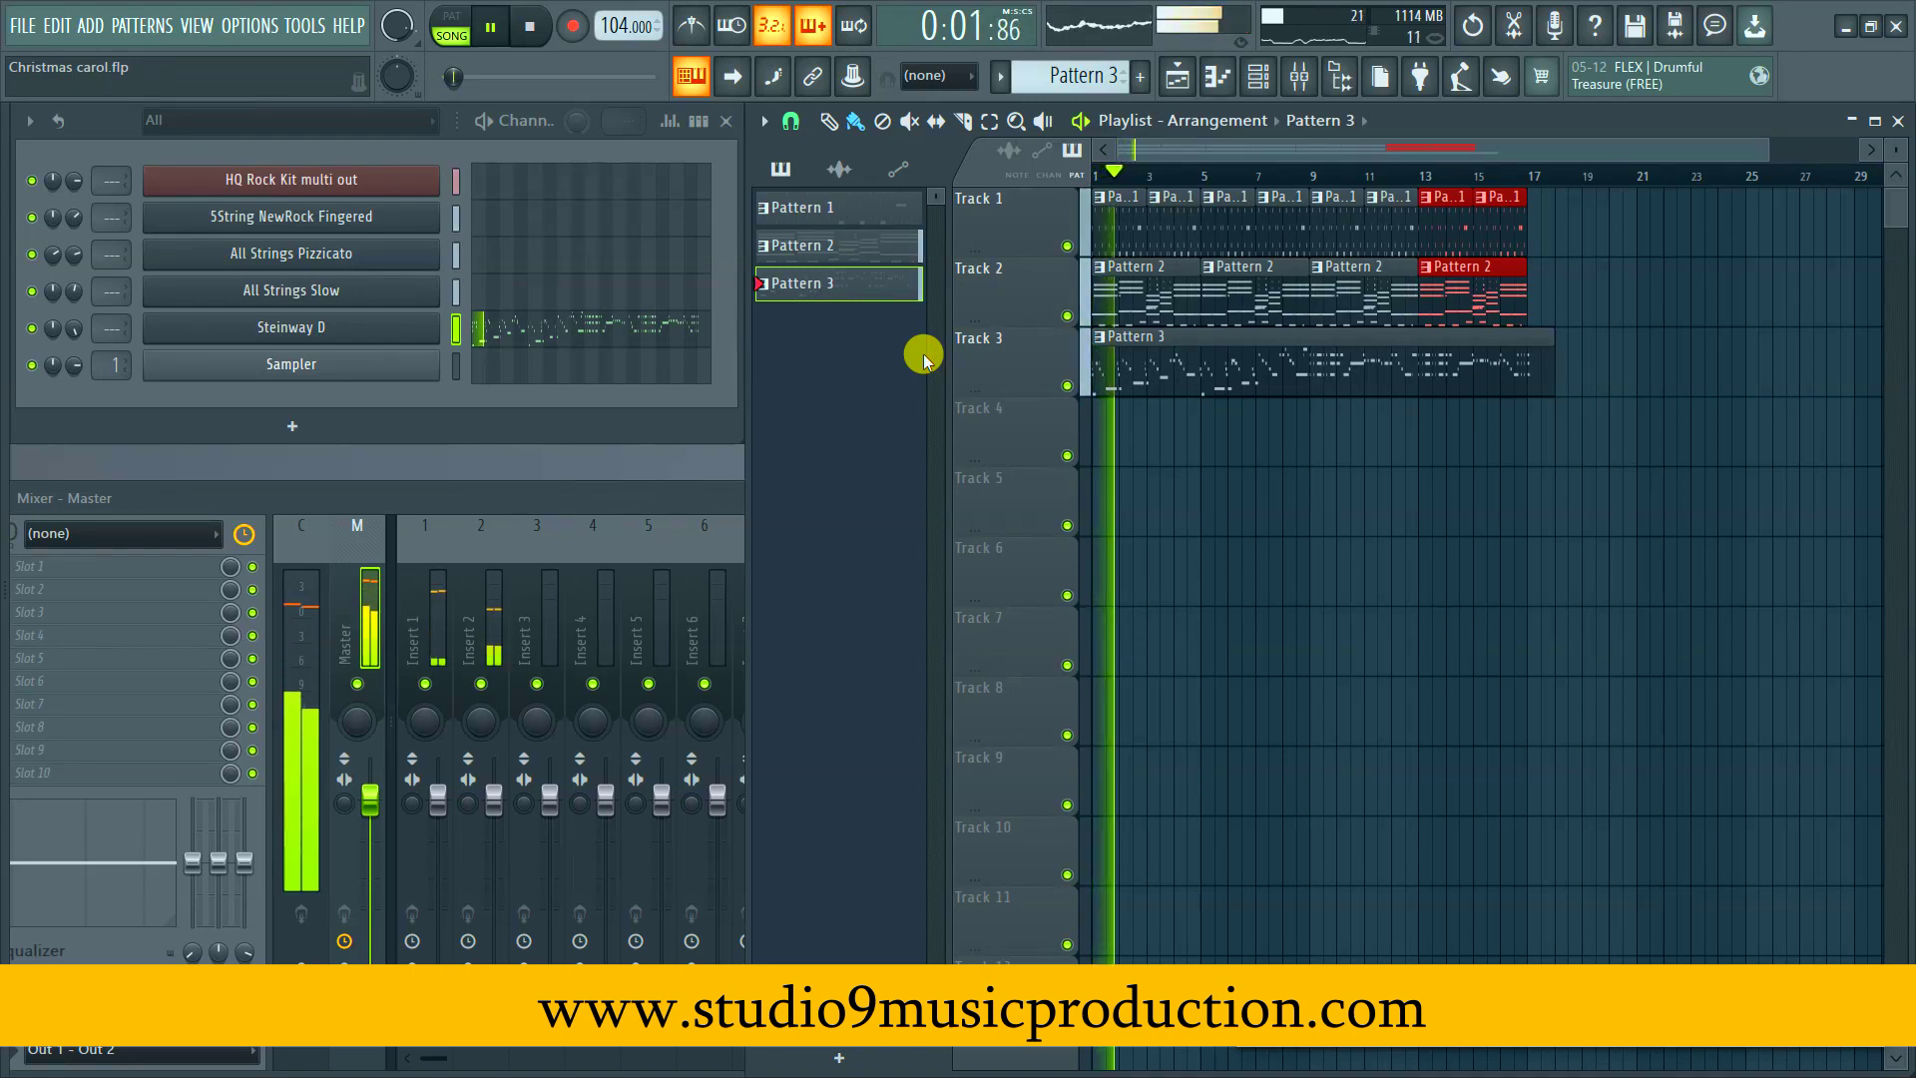